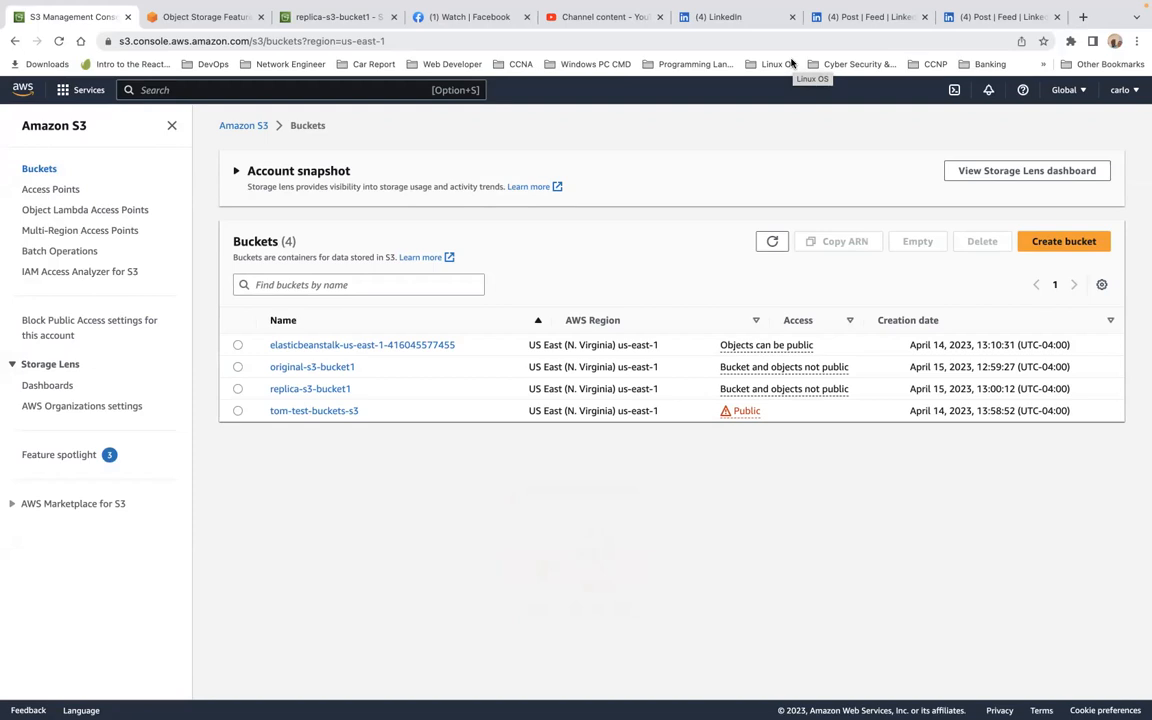
- Start creating a new S3 bucket and name it s3-classes-storage
click(1056, 242)
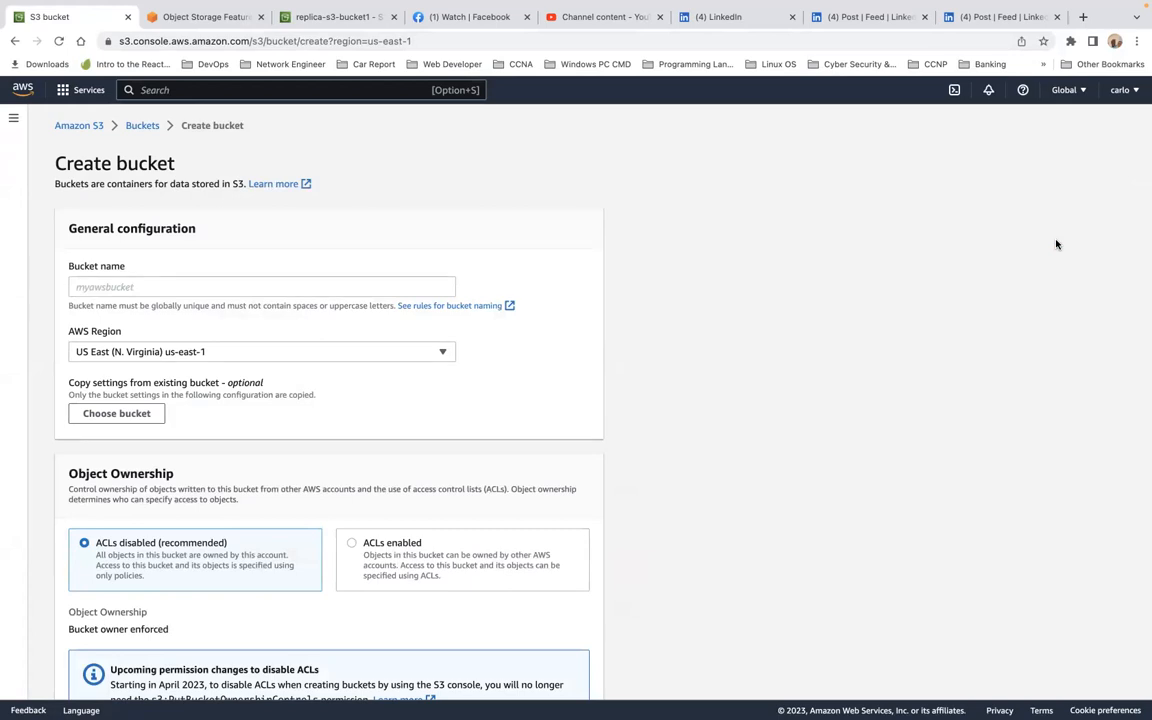
click(417, 290)
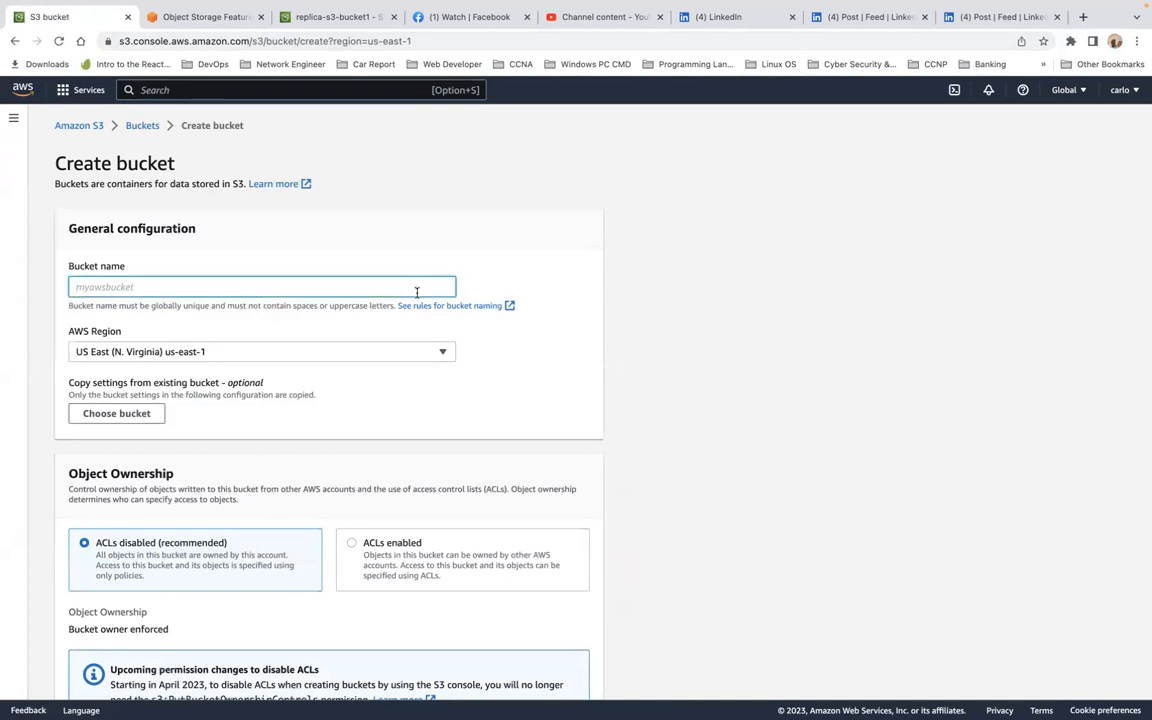
text(s3-classes-storage)
- Close the three open LinkedIn pages in the browser
click(791, 17)
click(791, 17)
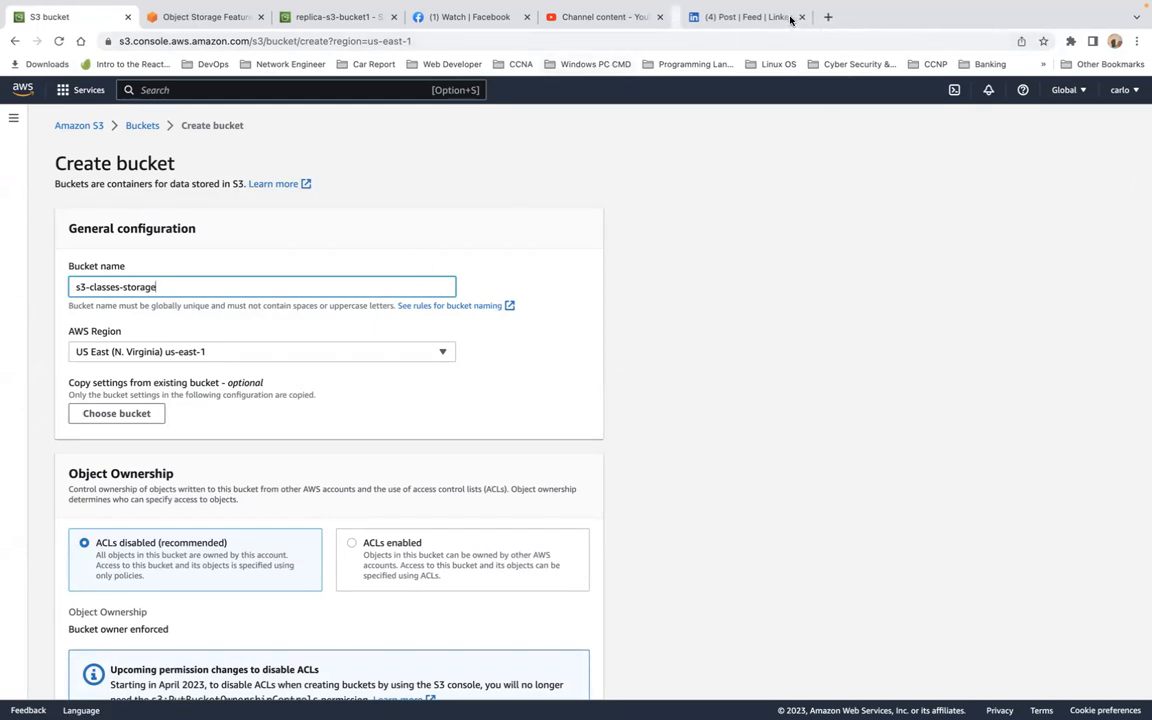
click(791, 17)
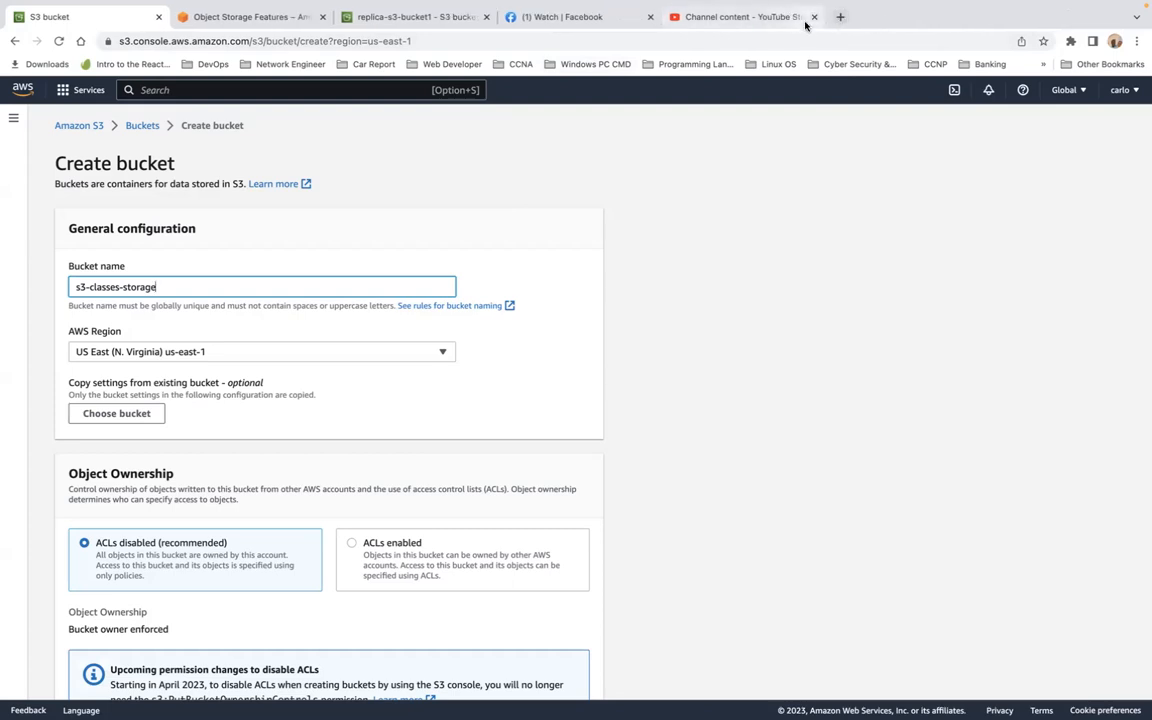
- Open google.com in a new browser tab and search for "what is s3 storage class"
click(840, 17)
text(google.com)
key(Return)
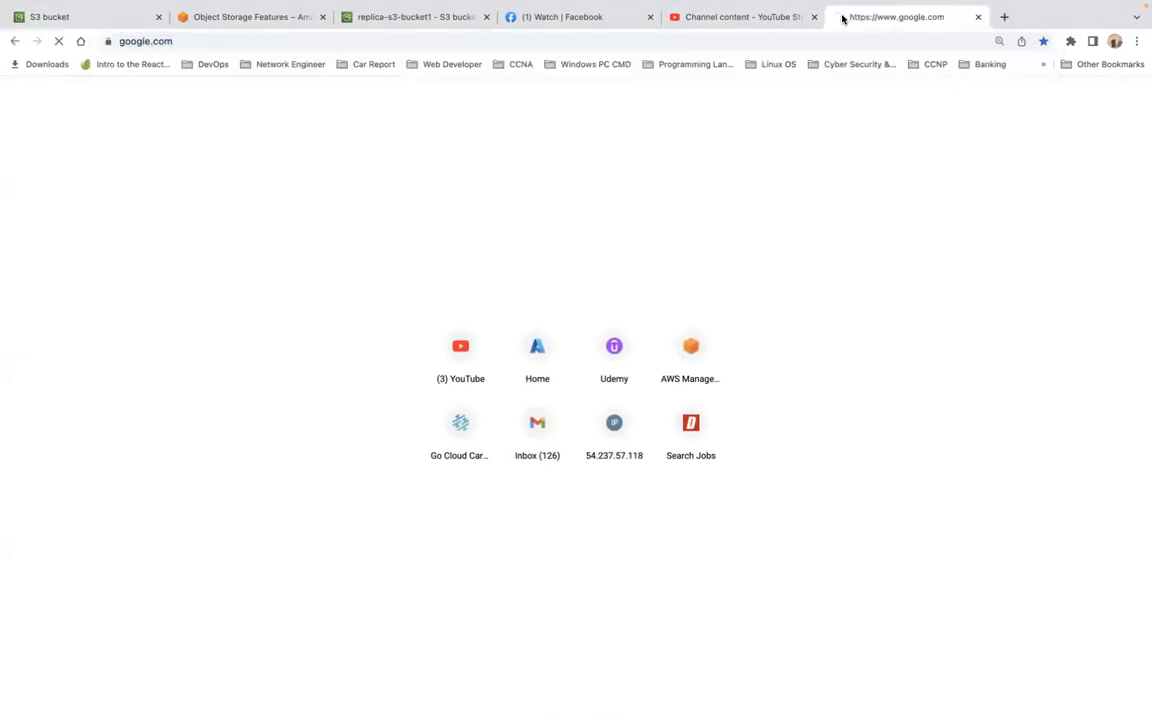
text(what is s)
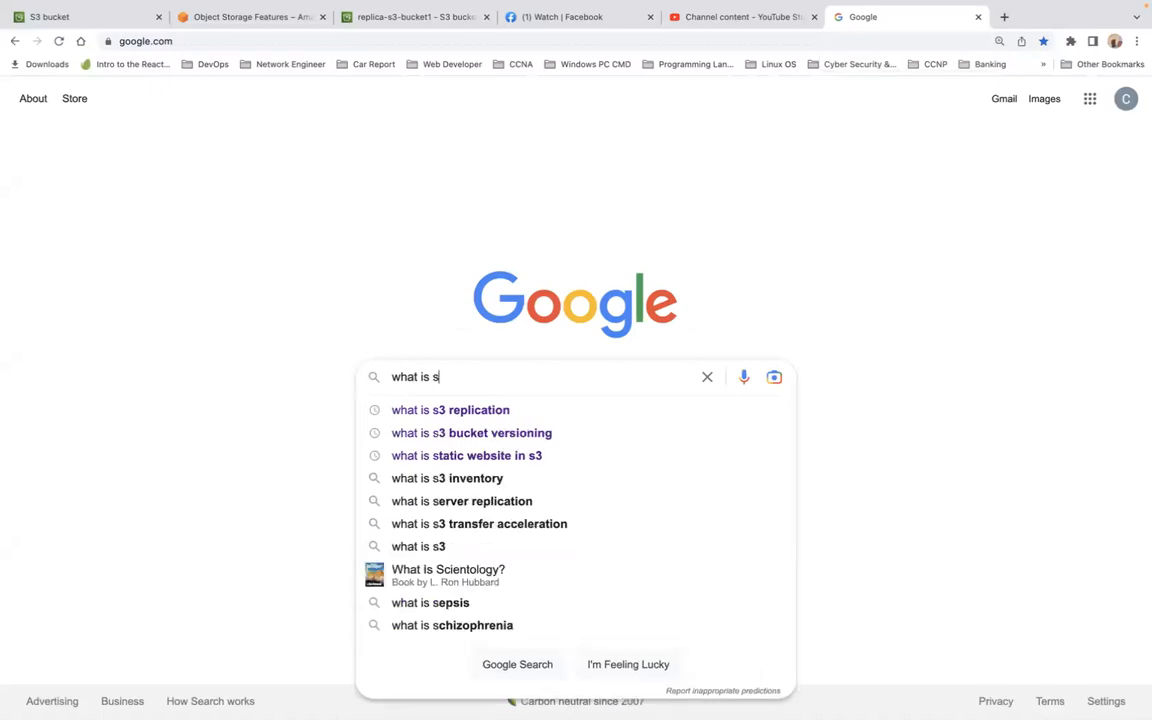
text(3 stoe)
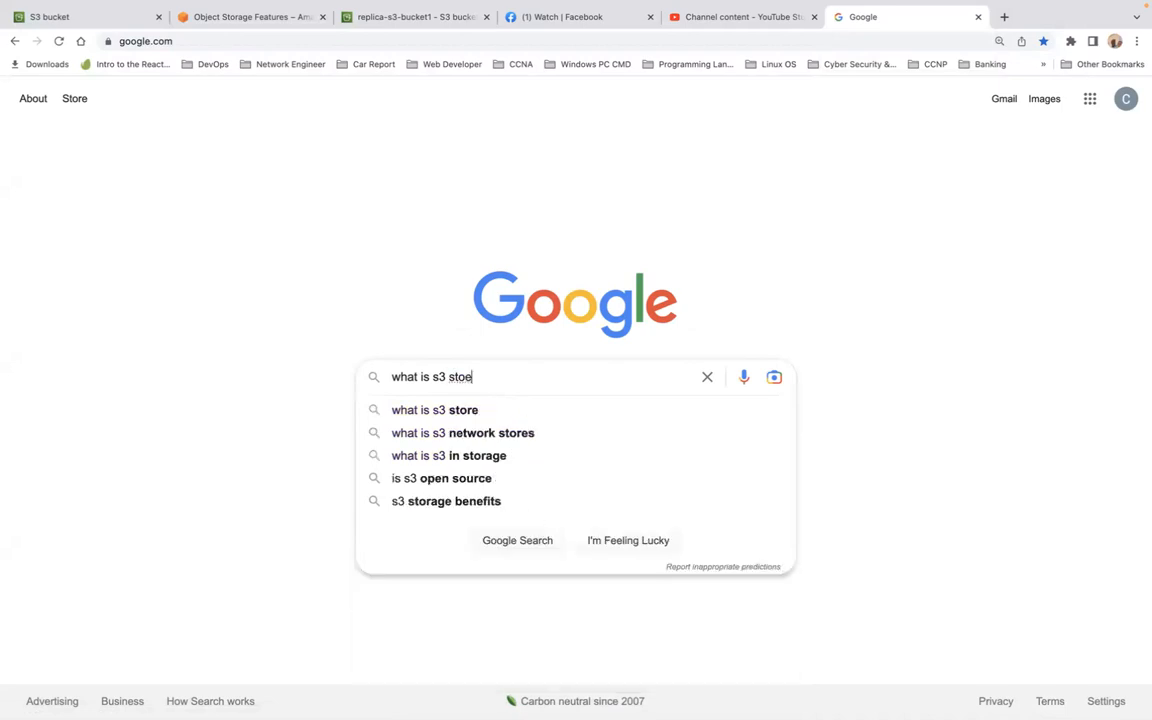
key(BackSpace)
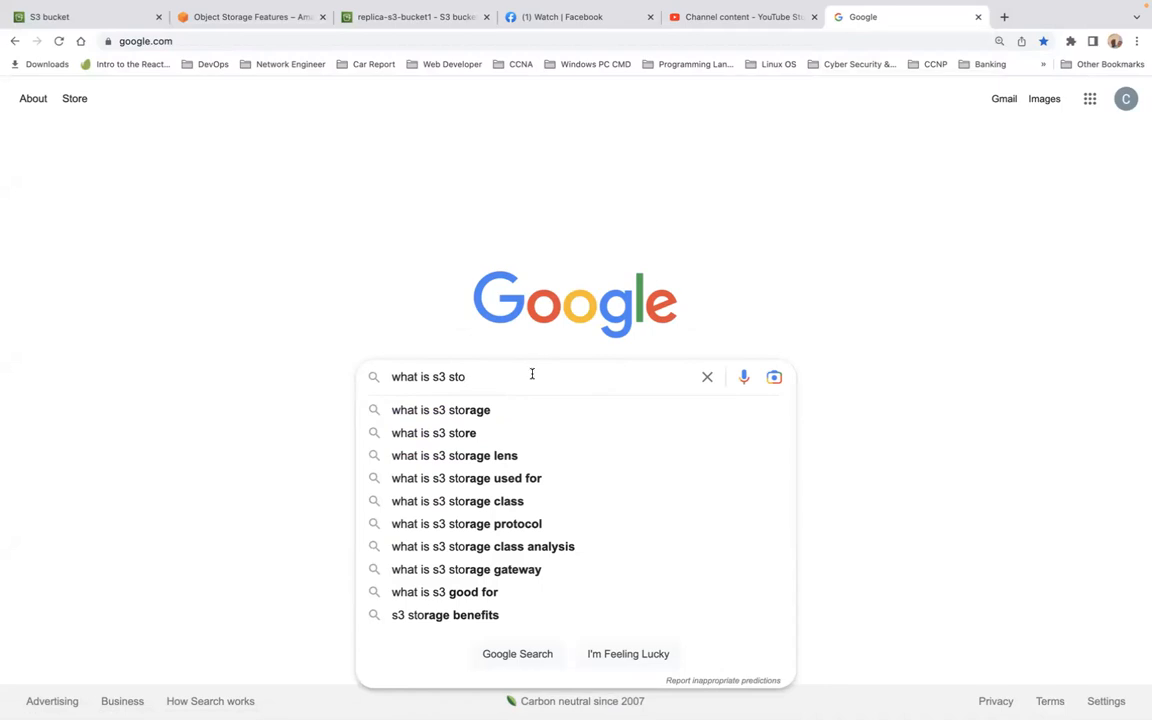
text(rage cla)
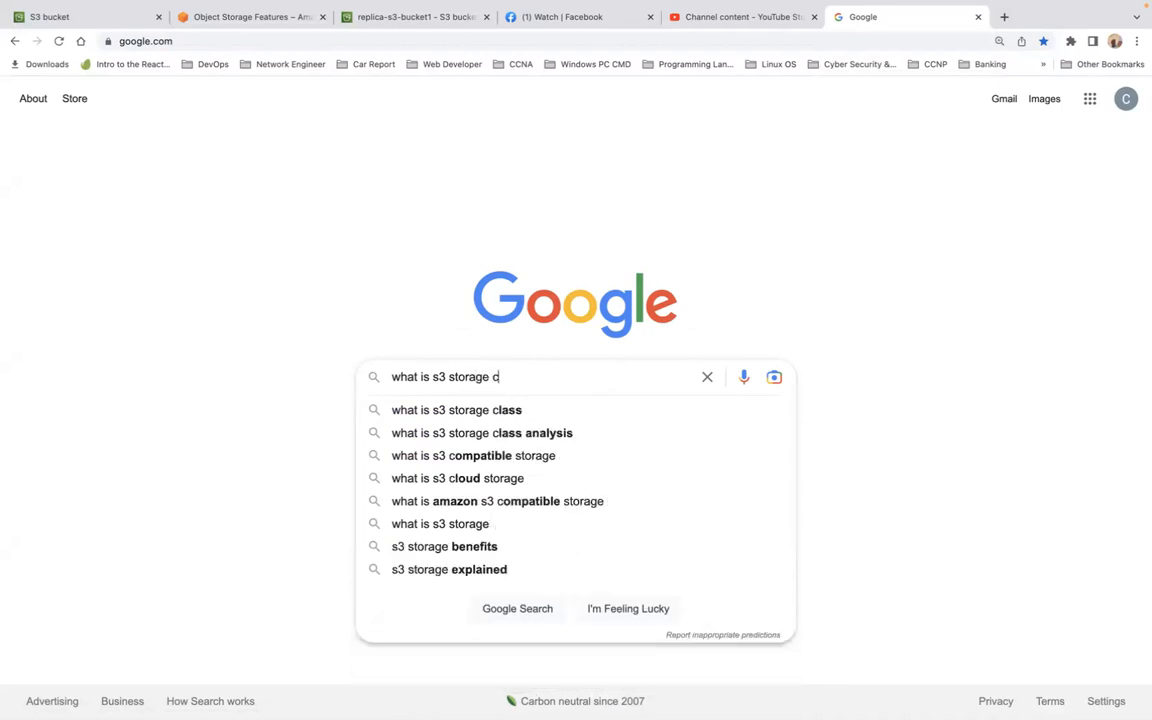
click(533, 411)
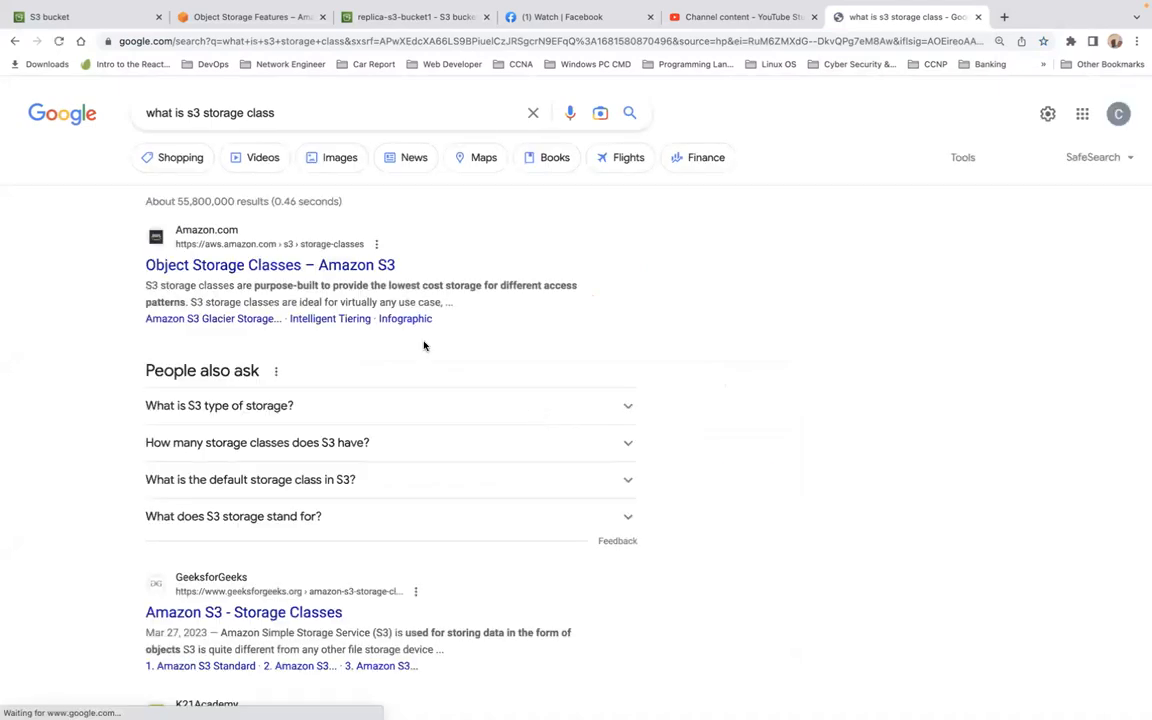
- Expand the related question "What is S3 type of storage?" and read its answer
scroll(503, 338, down, 2)
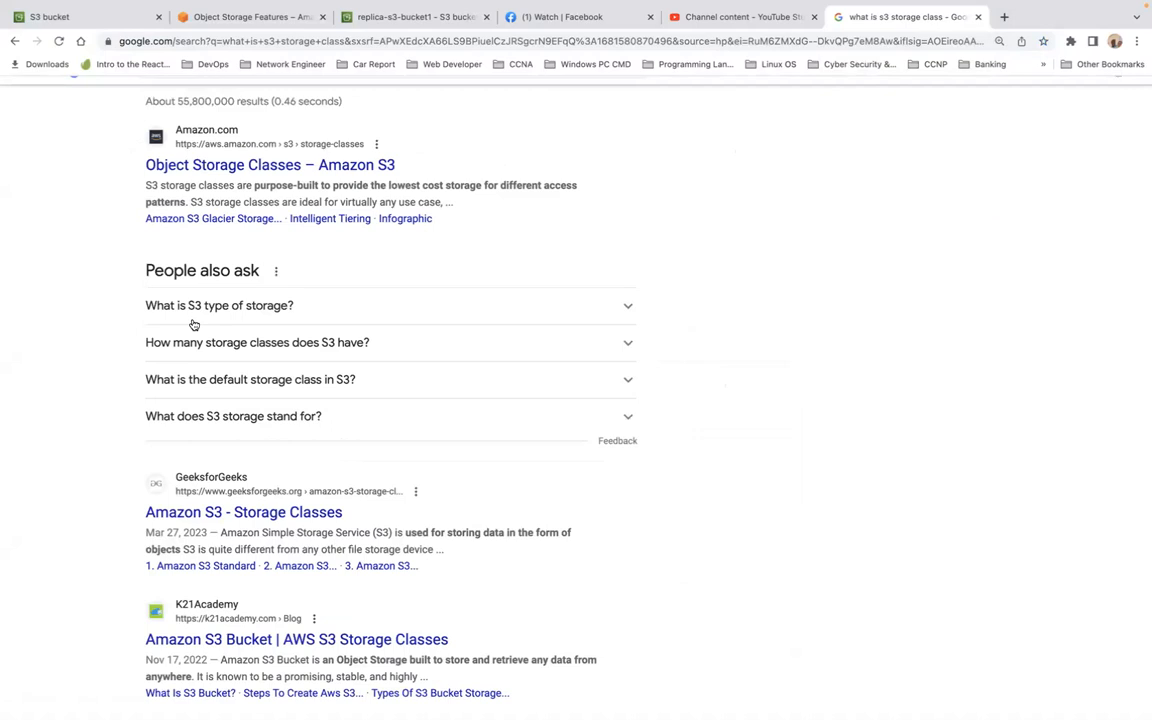
click(628, 308)
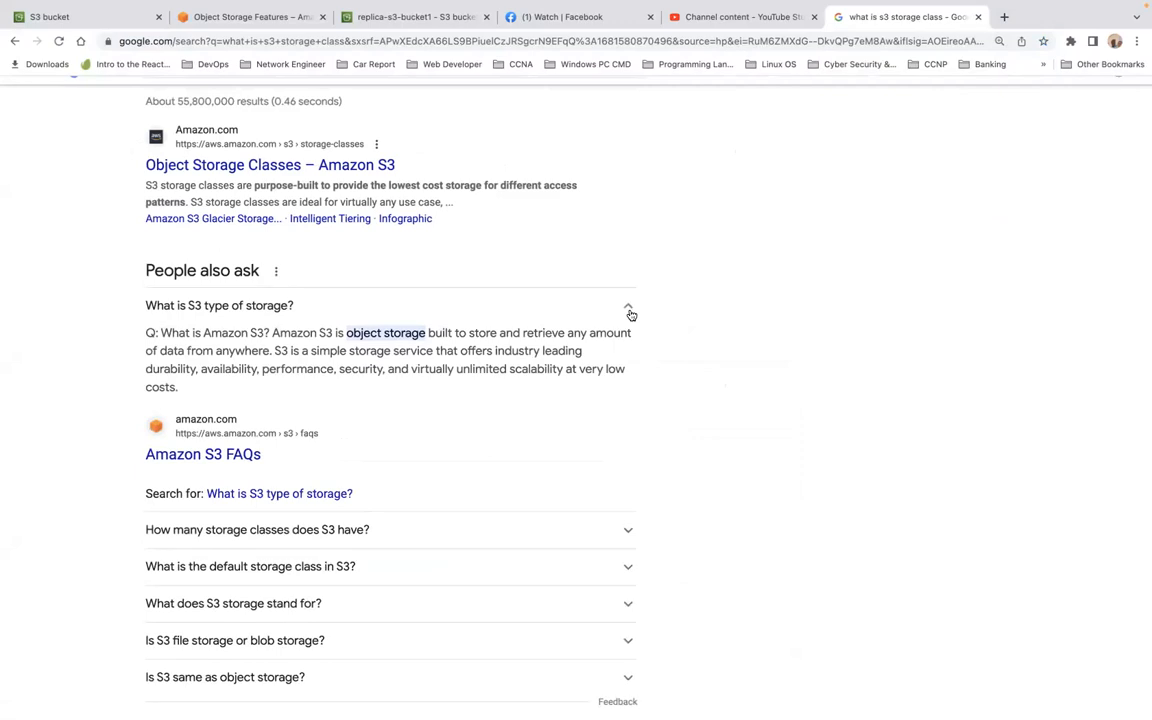
scroll(630, 314, up, 2)
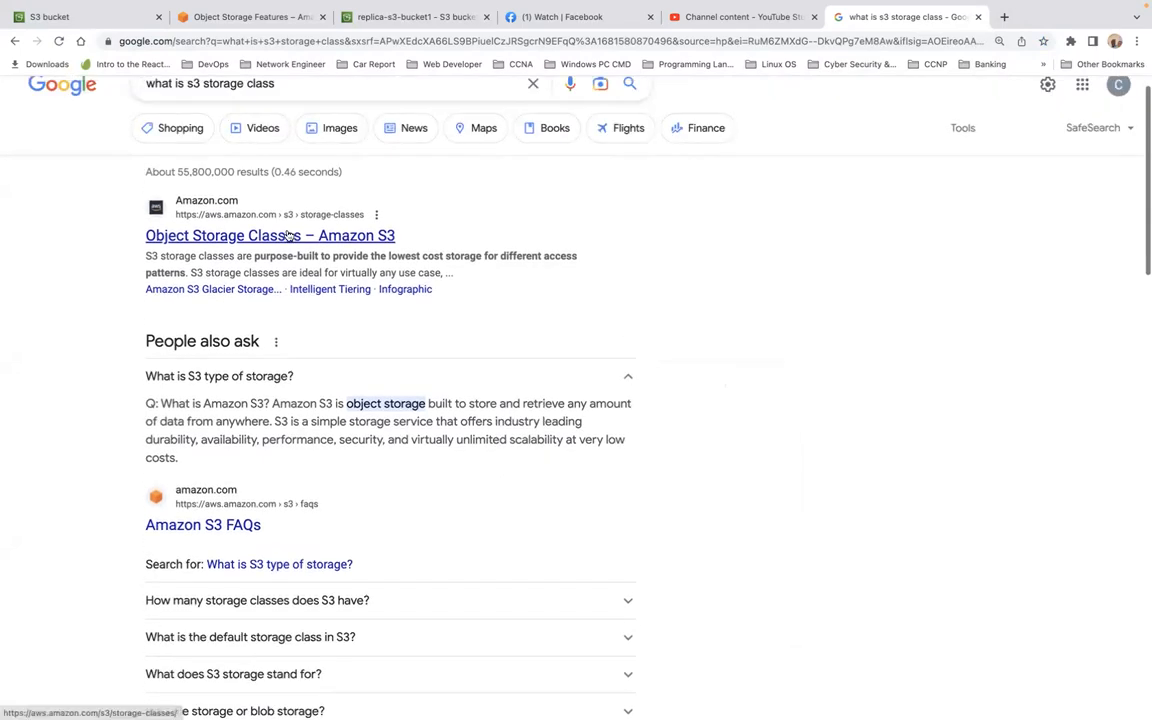
scroll(469, 288, up, 1)
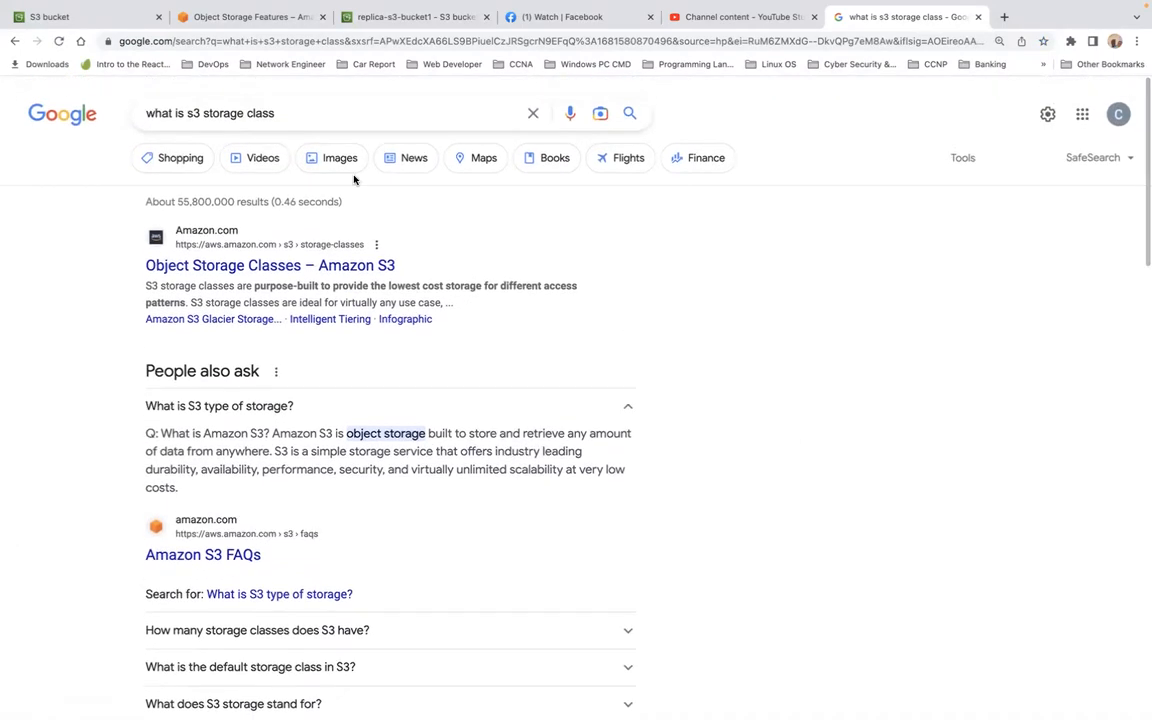
- Replace the search query with the suggestion "what are the different types of storage classes in s3"
click(530, 112)
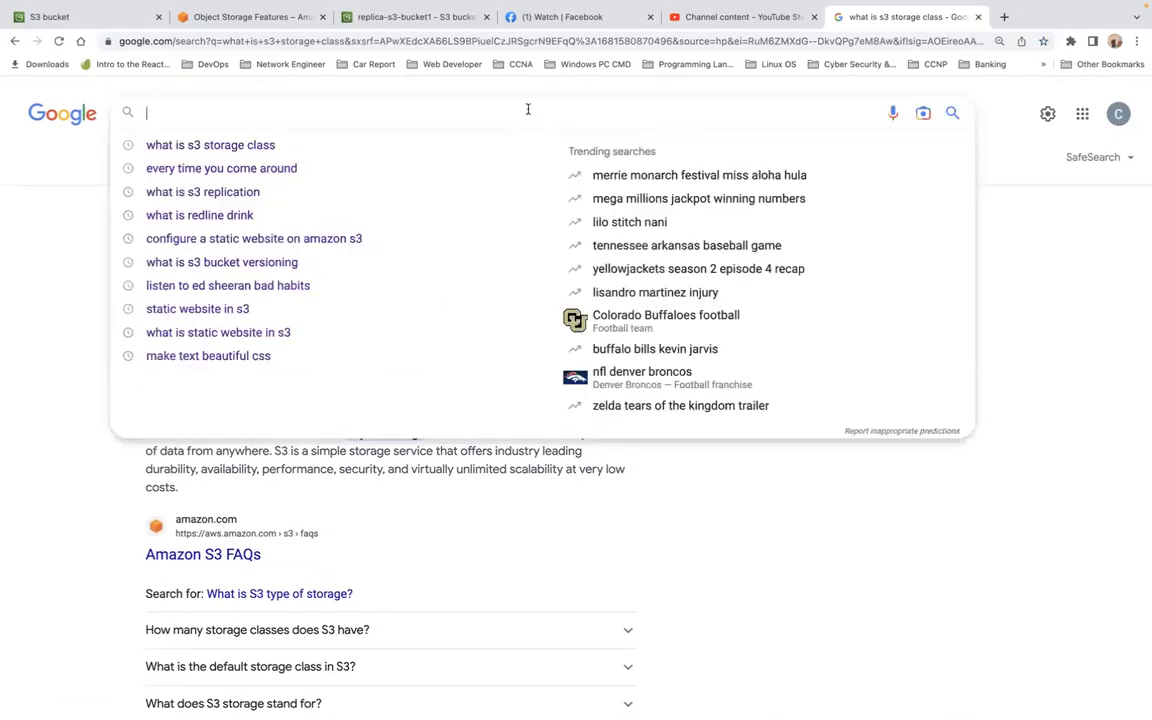
text(what is)
key(BackSpace)
key(BackSpace)
key(BackSpace)
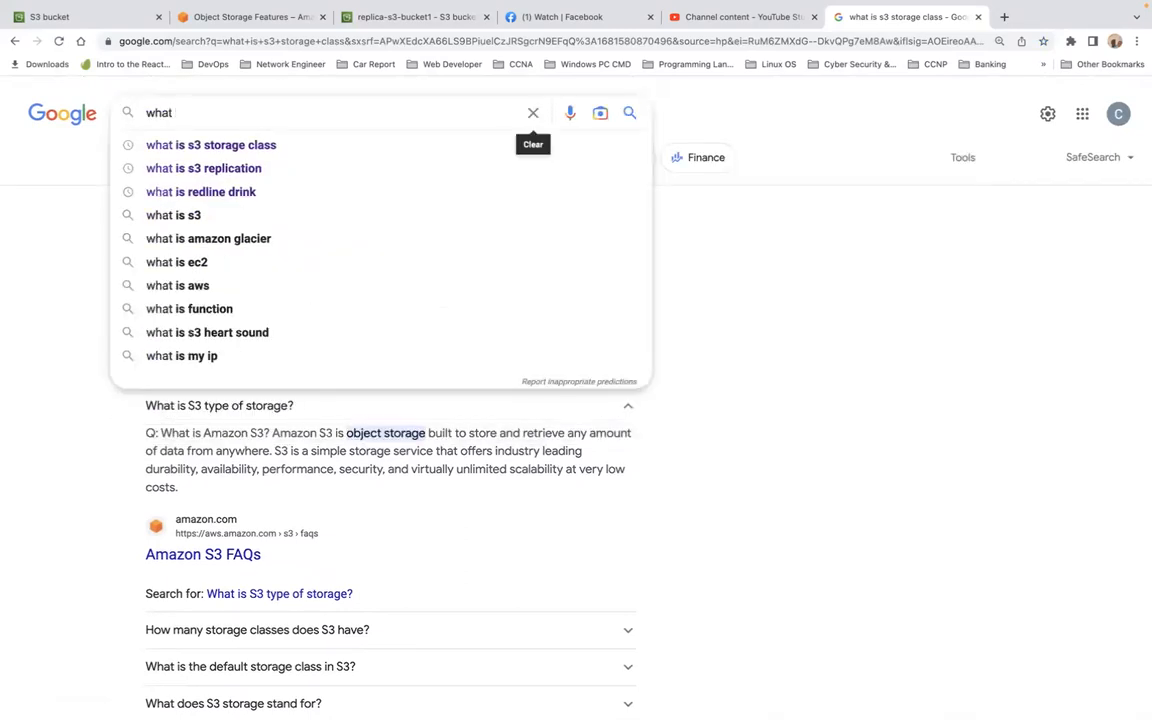
text(are difge)
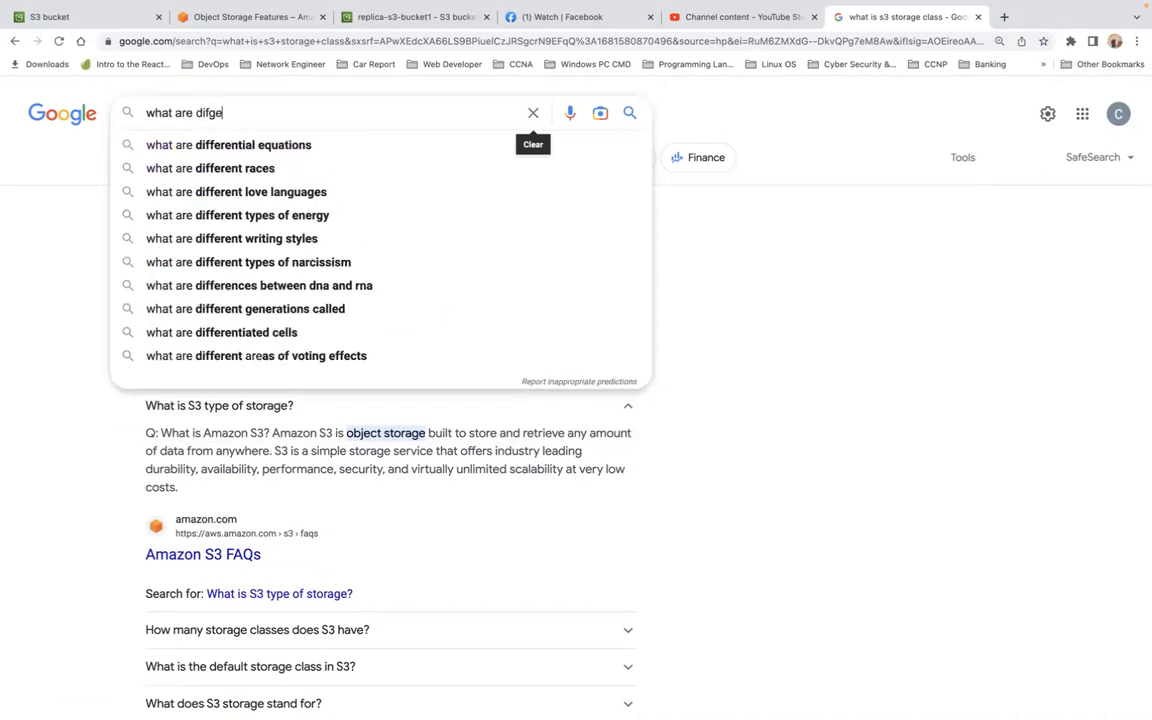
key(BackSpace)
key(BackSpace)
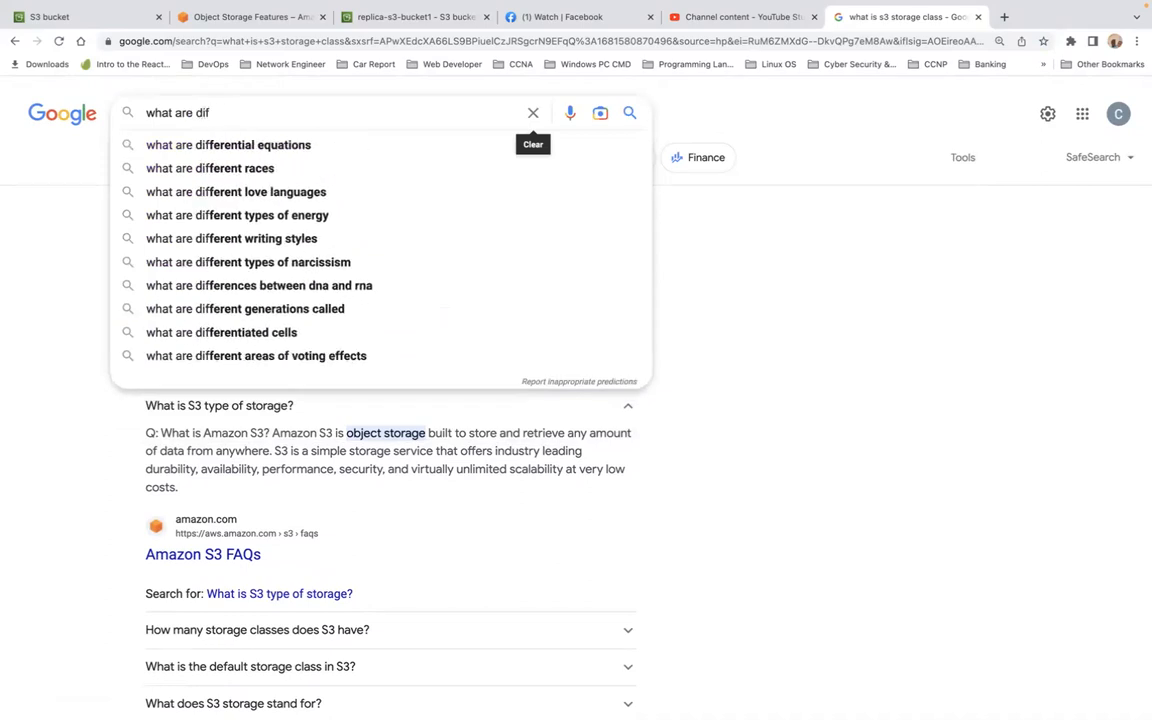
text(fer)
key(BackSpace)
key(BackSpace)
key(BackSpace)
text(ferents t)
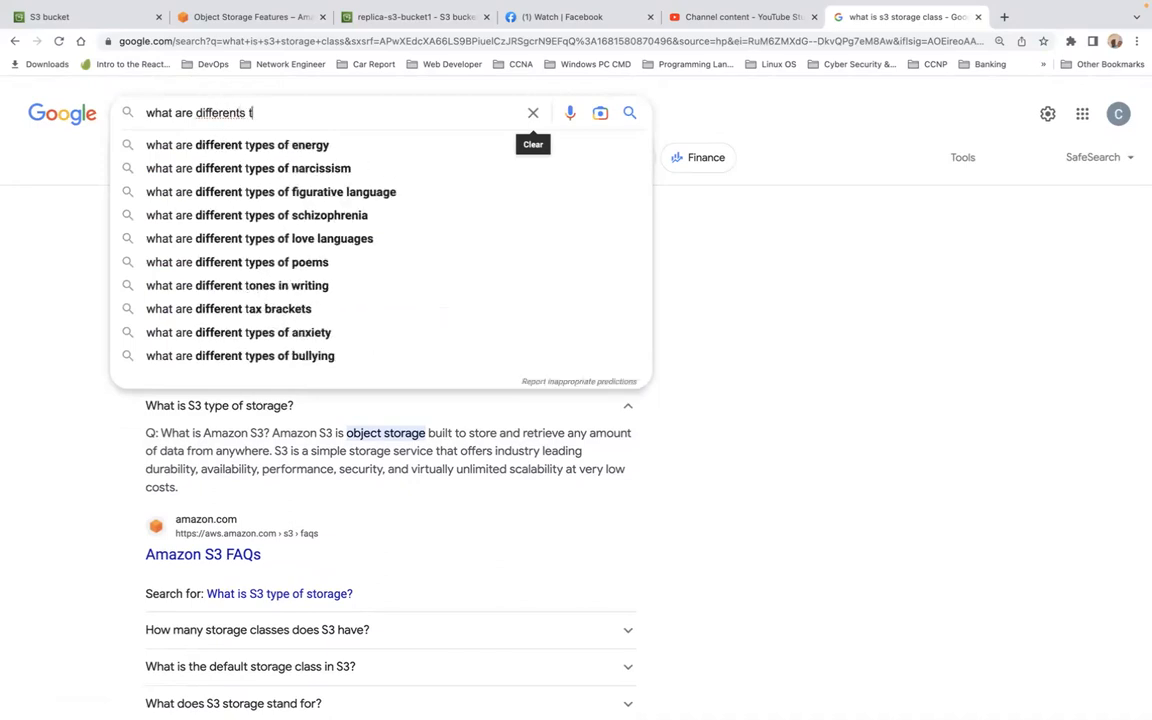
text(ypes of)
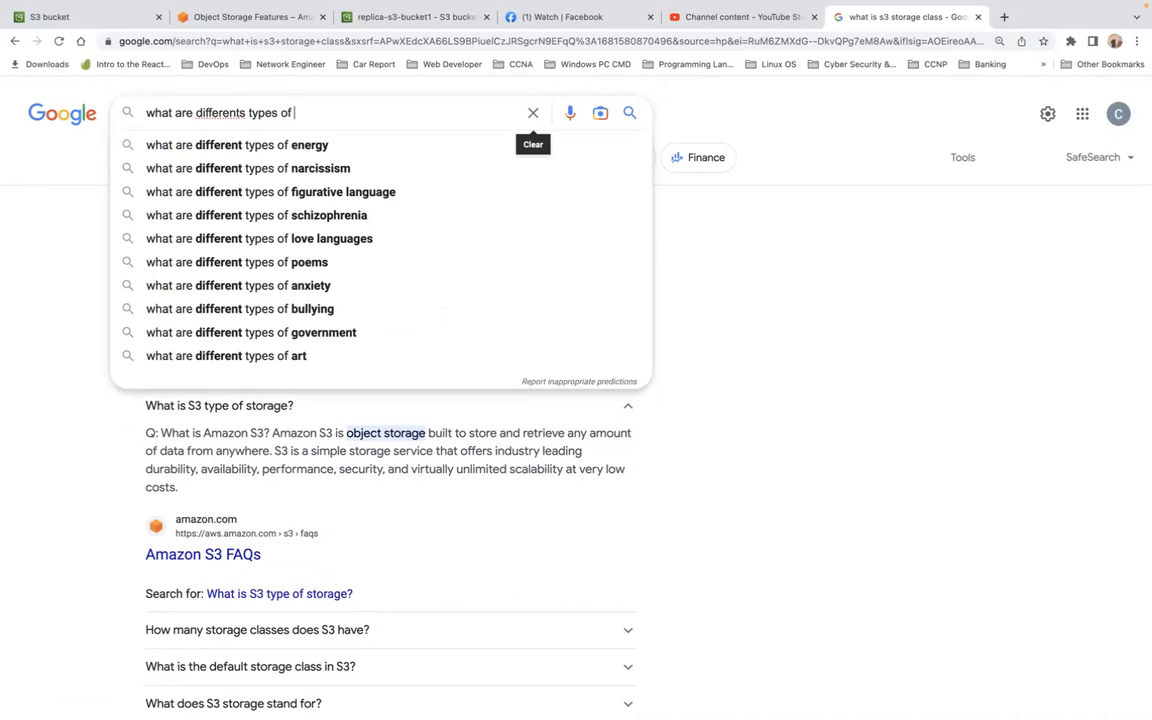
text(st)
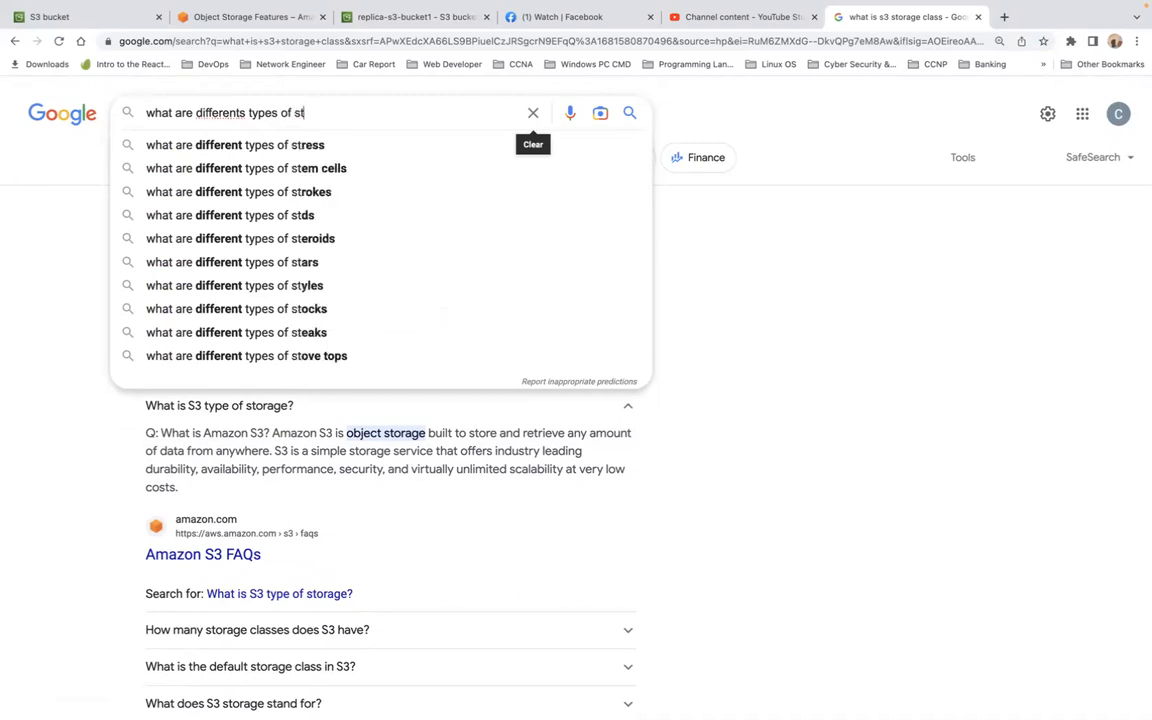
text(orage in s)
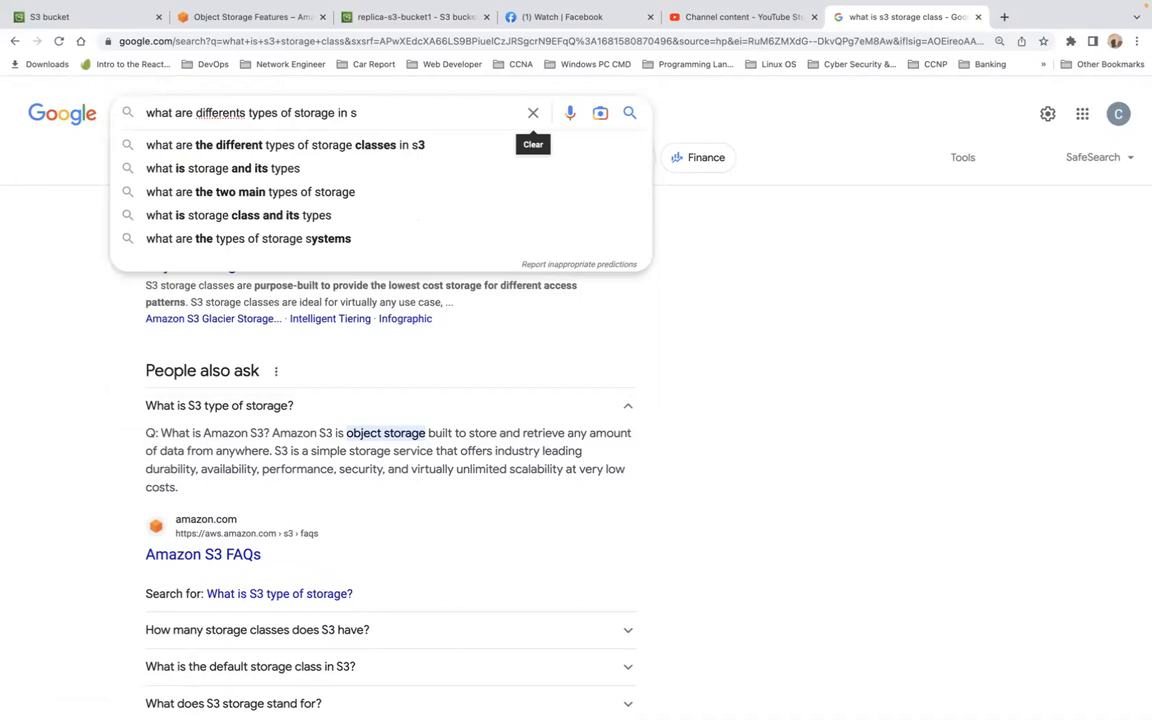
click(419, 146)
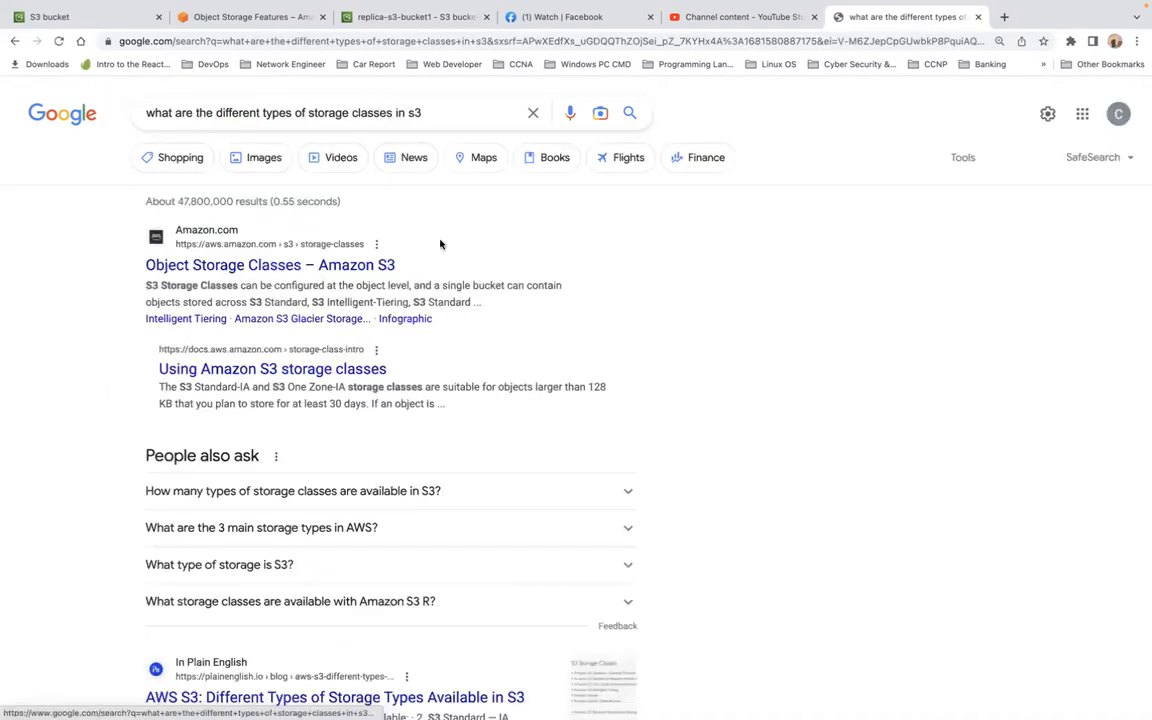
- Look over the search results and open Amazon's "Object Storage Classes – Amazon S3" page
scroll(351, 277, down, 3)
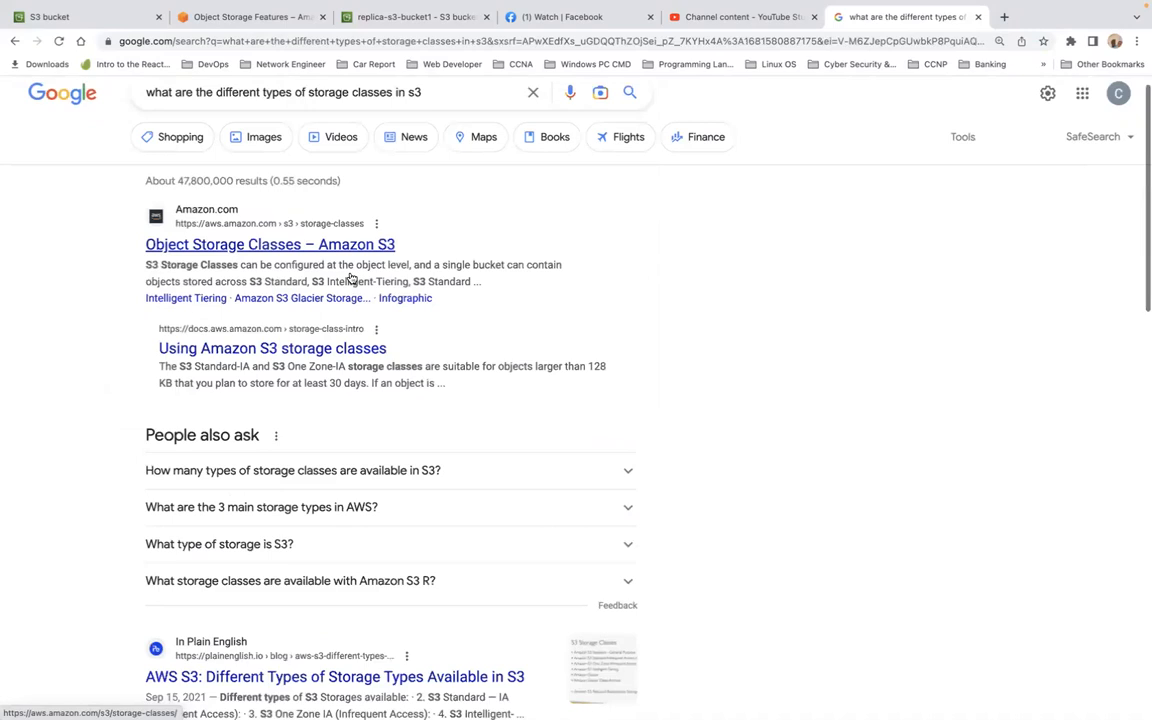
scroll(351, 277, up, 3)
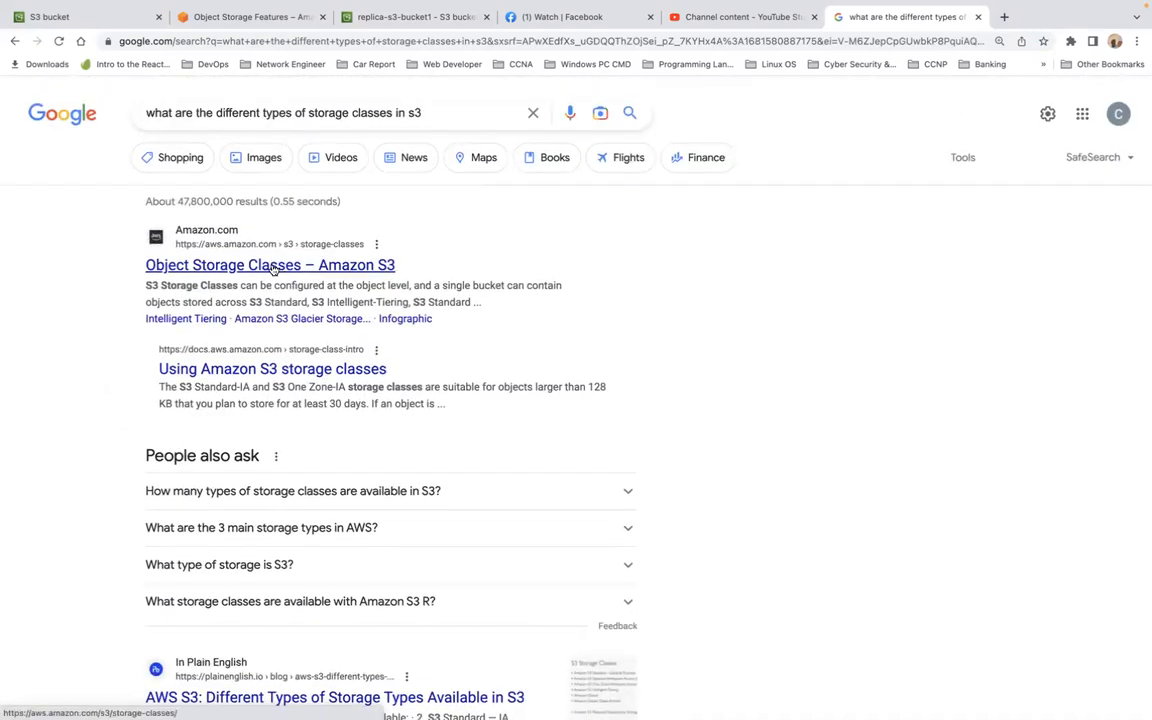
click(272, 266)
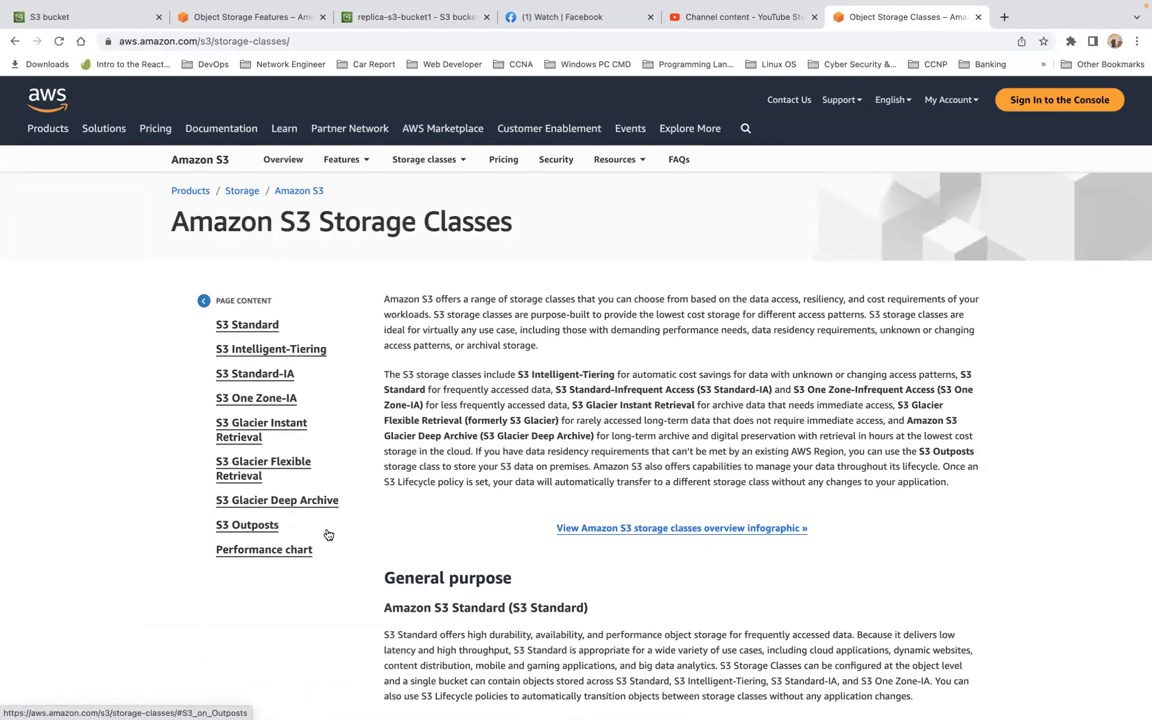
- Review the Amazon S3 Storage Classes page, from the S3 Standard section through the performance chart, and return to its beginning
scroll(328, 535, down, 3)
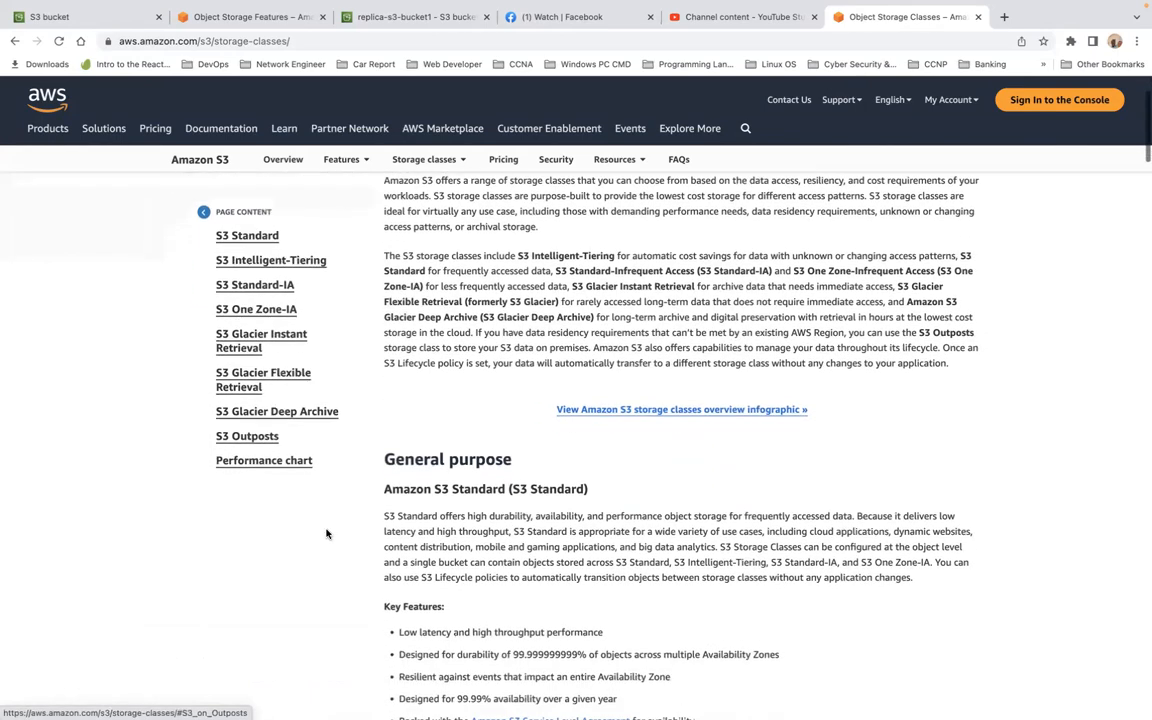
scroll(326, 534, down, 10)
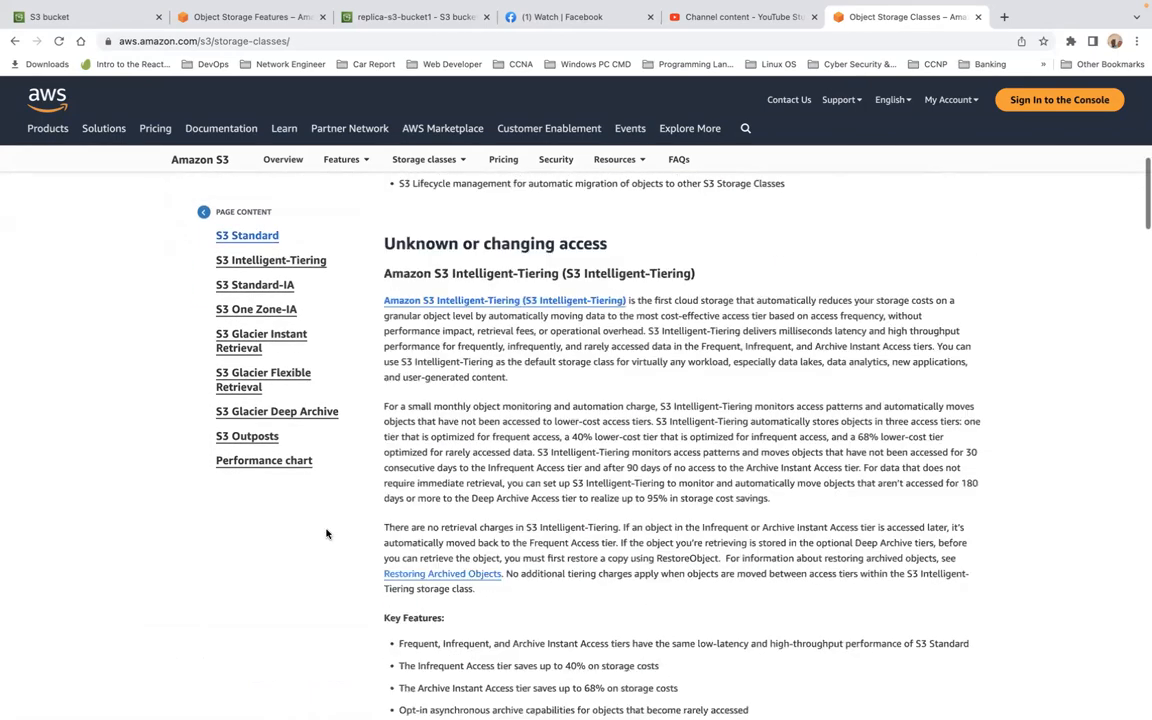
scroll(326, 534, down, 2)
scroll(326, 534, down, 6)
scroll(326, 534, down, 12)
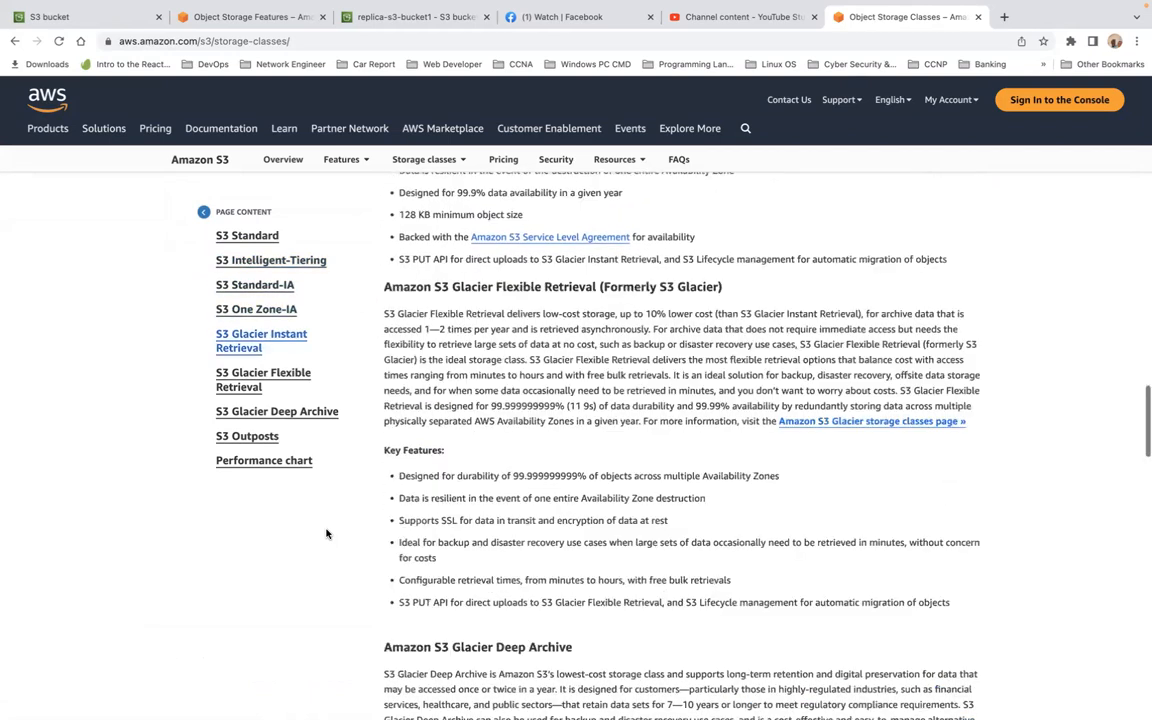
scroll(326, 534, down, 10)
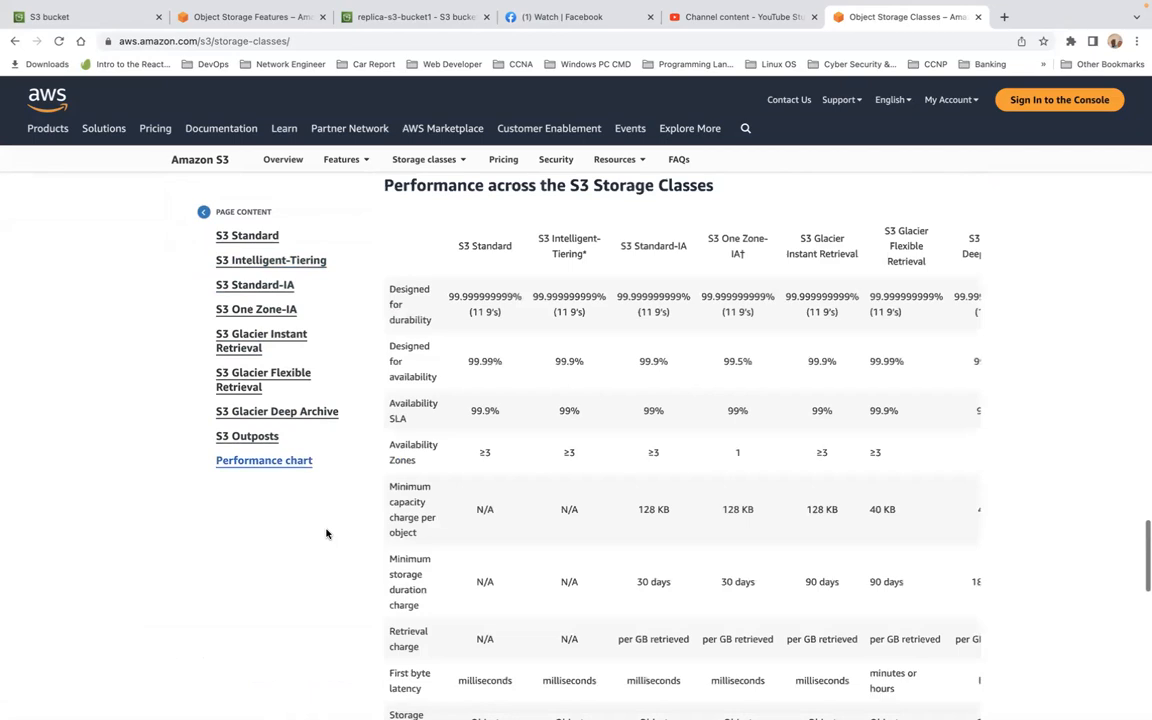
scroll(326, 534, down, 5)
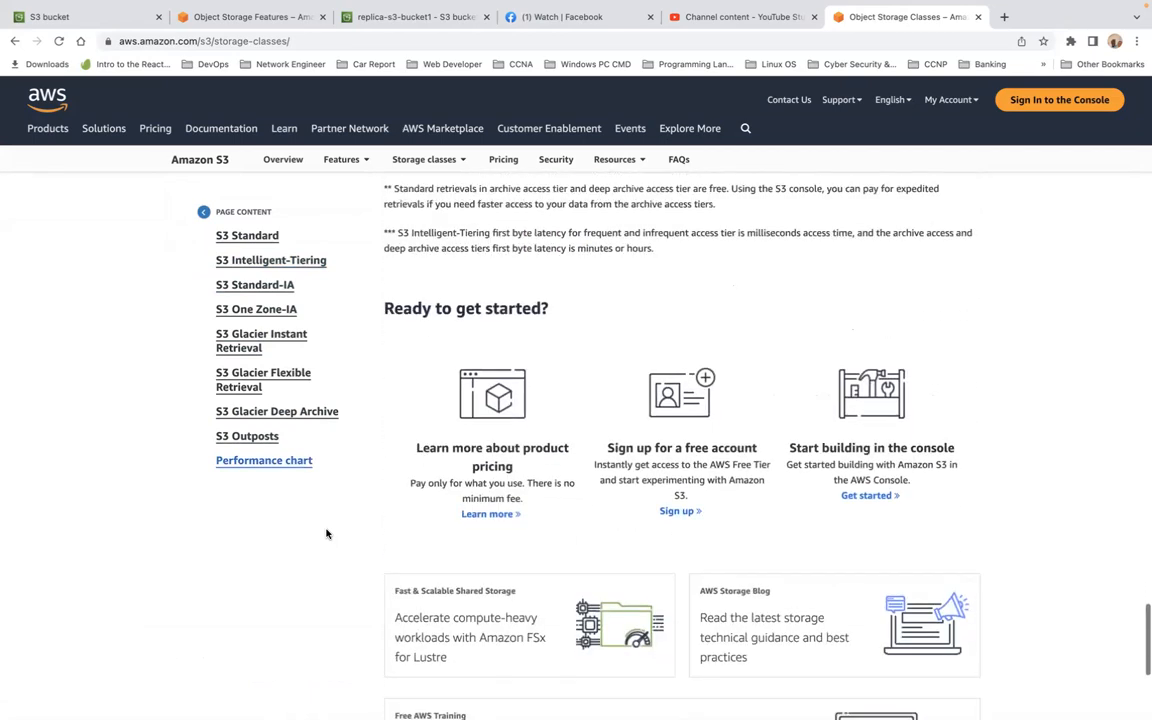
scroll(326, 534, down, 2)
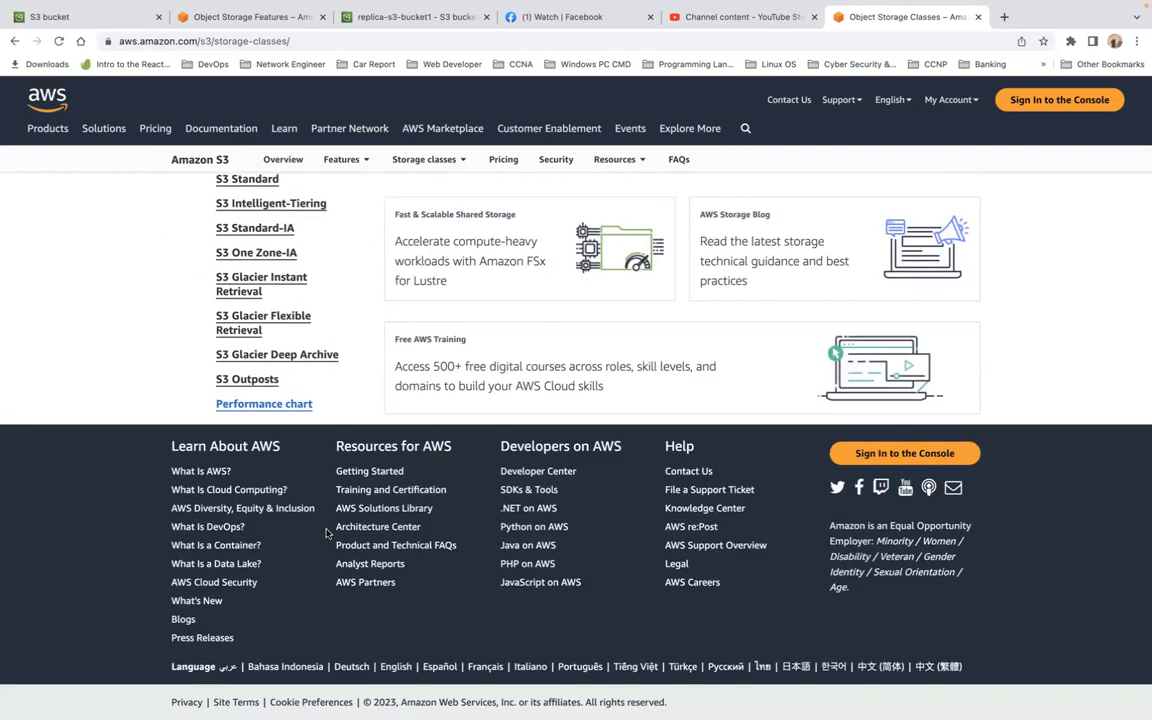
scroll(326, 534, up, 20)
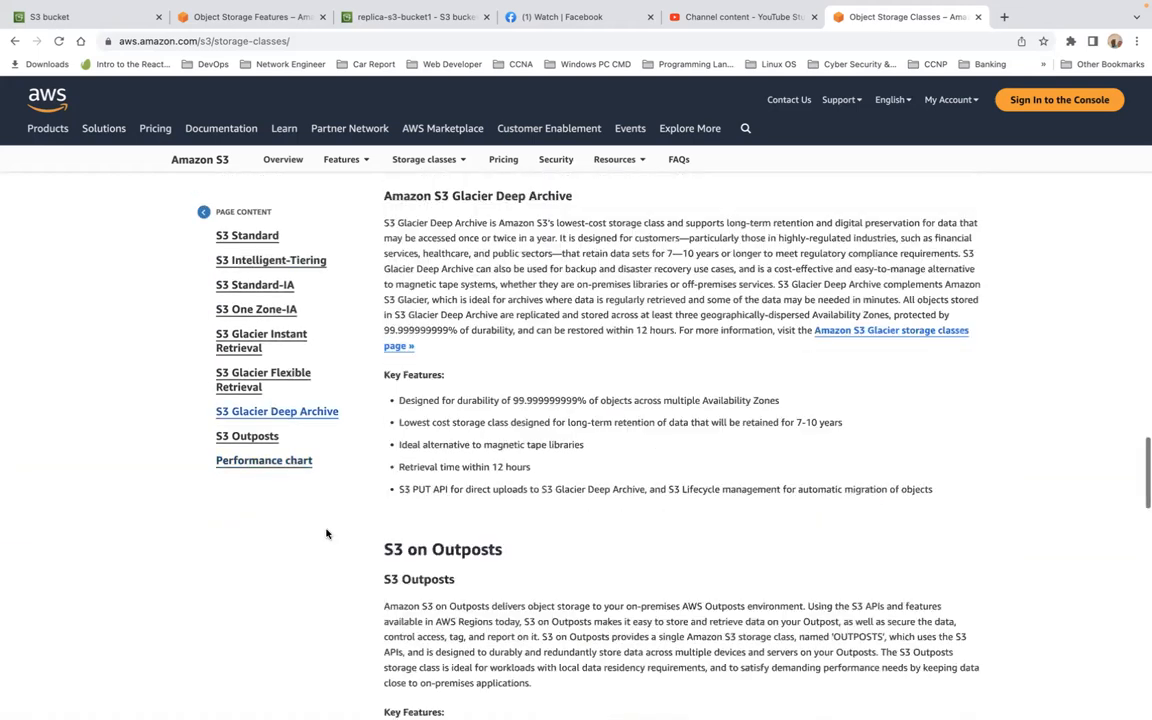
scroll(326, 534, up, 8)
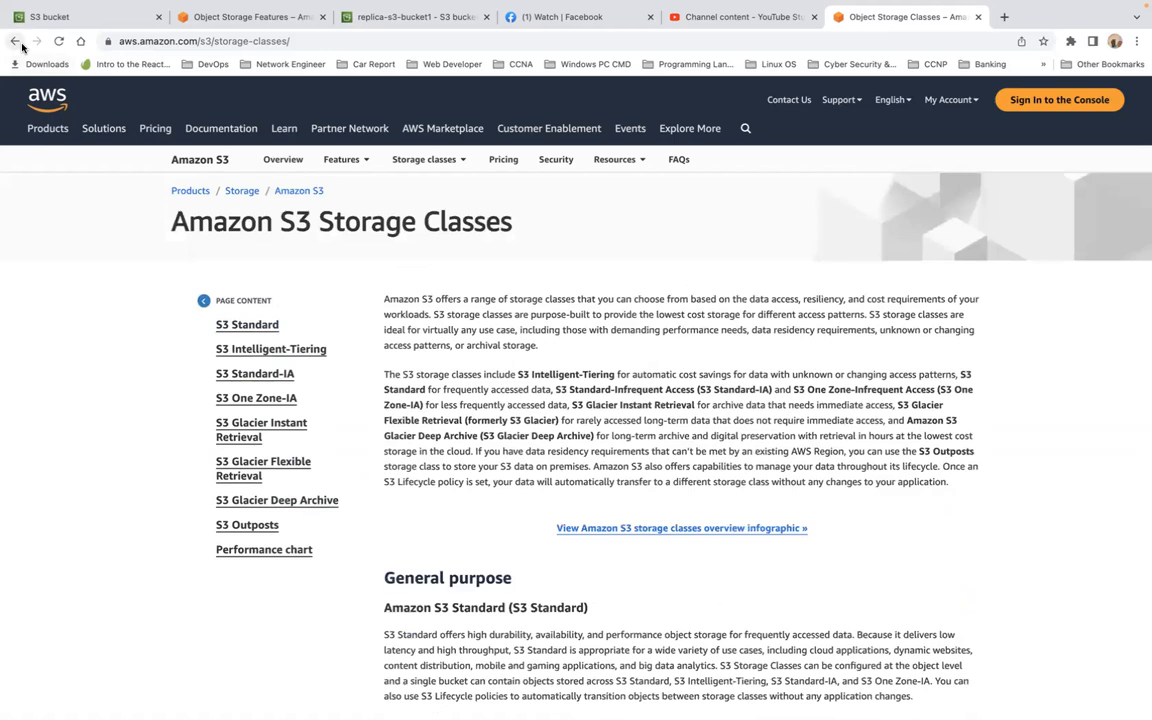
- Open Google in a new browser tab and search for "what are the different types of storage classes in s3"
click(1004, 20)
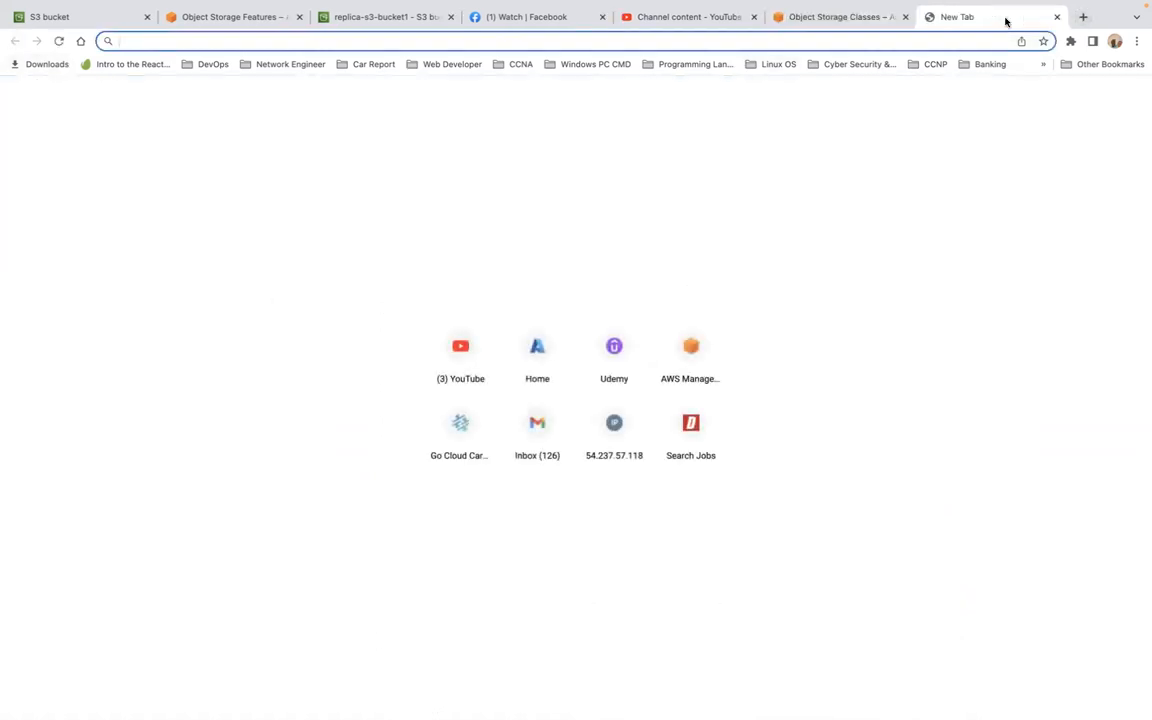
text(g)
key(Return)
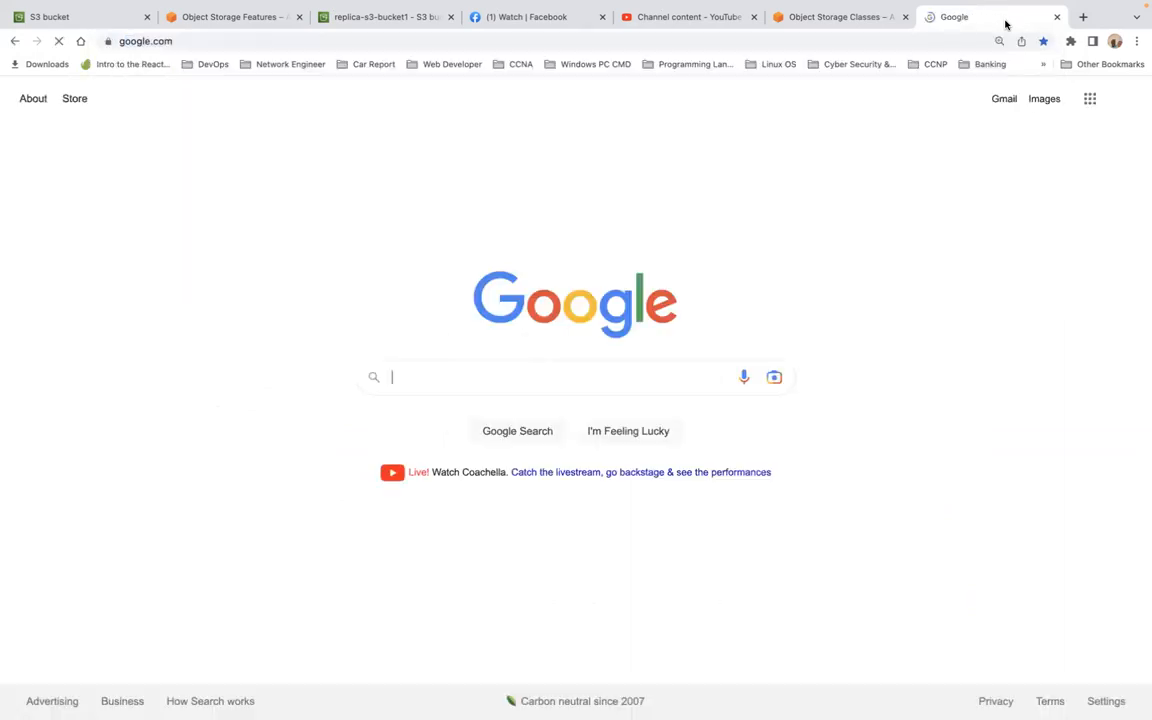
click(551, 374)
click(549, 410)
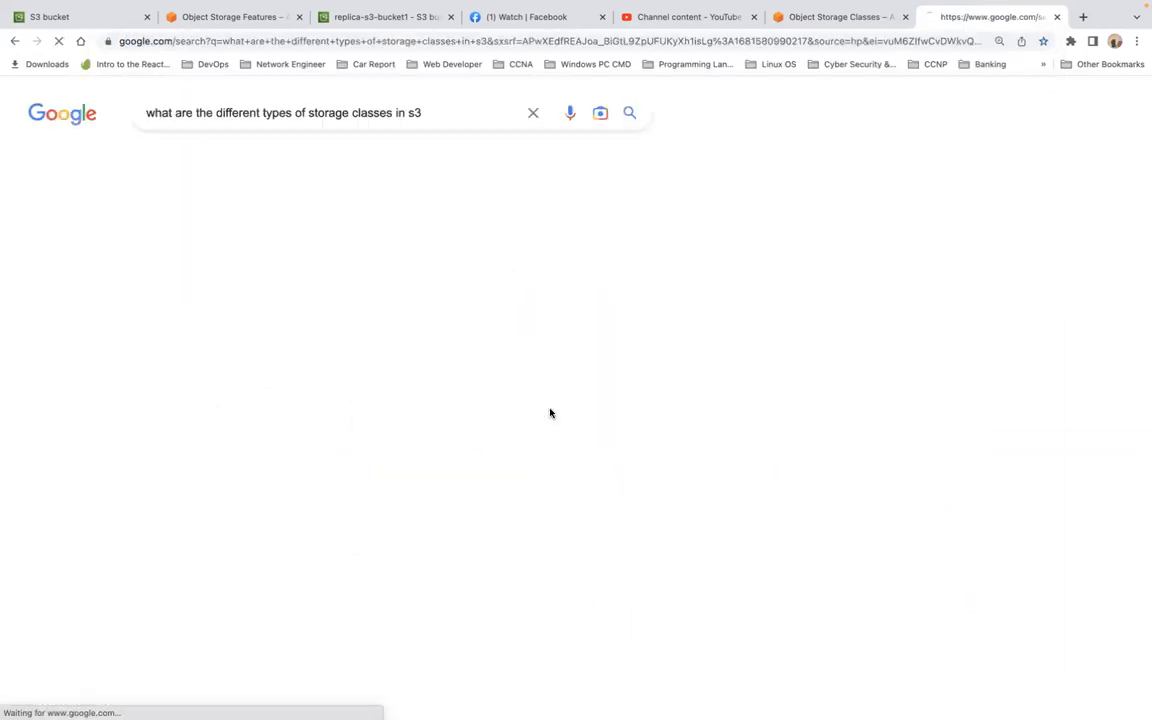
- Look over the search results and related searches, and open the AWS documentation page "Using Amazon S3 storage classes"
scroll(525, 431, down, 3)
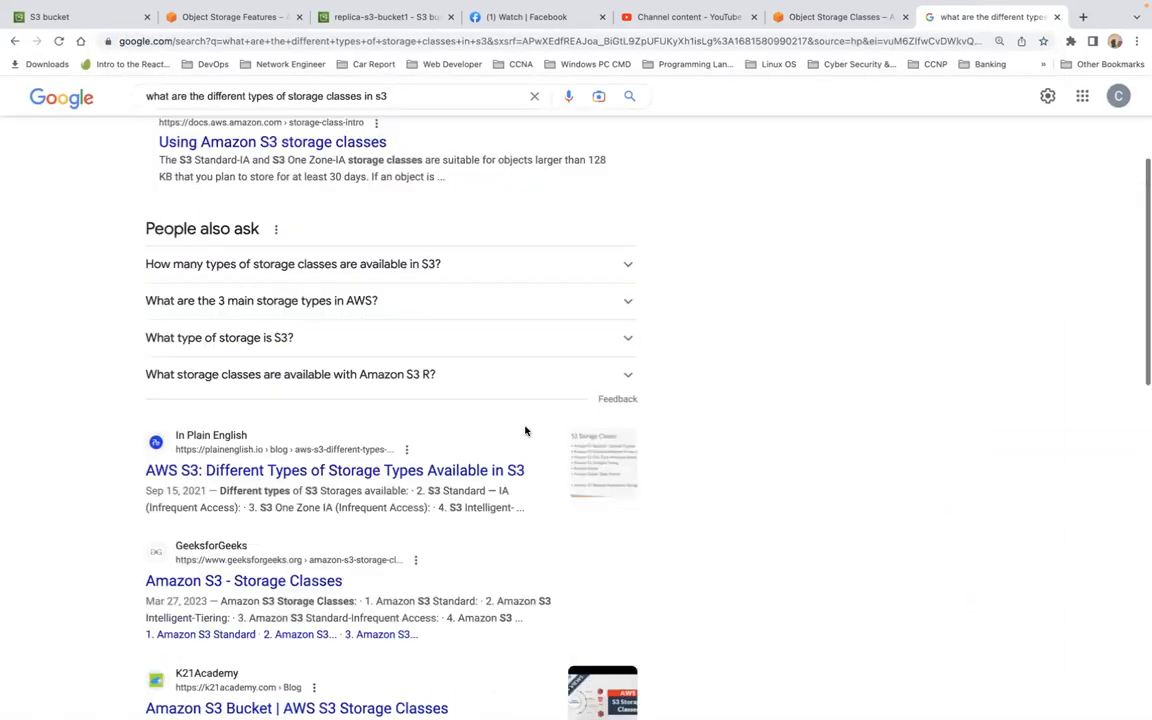
scroll(525, 431, down, 2)
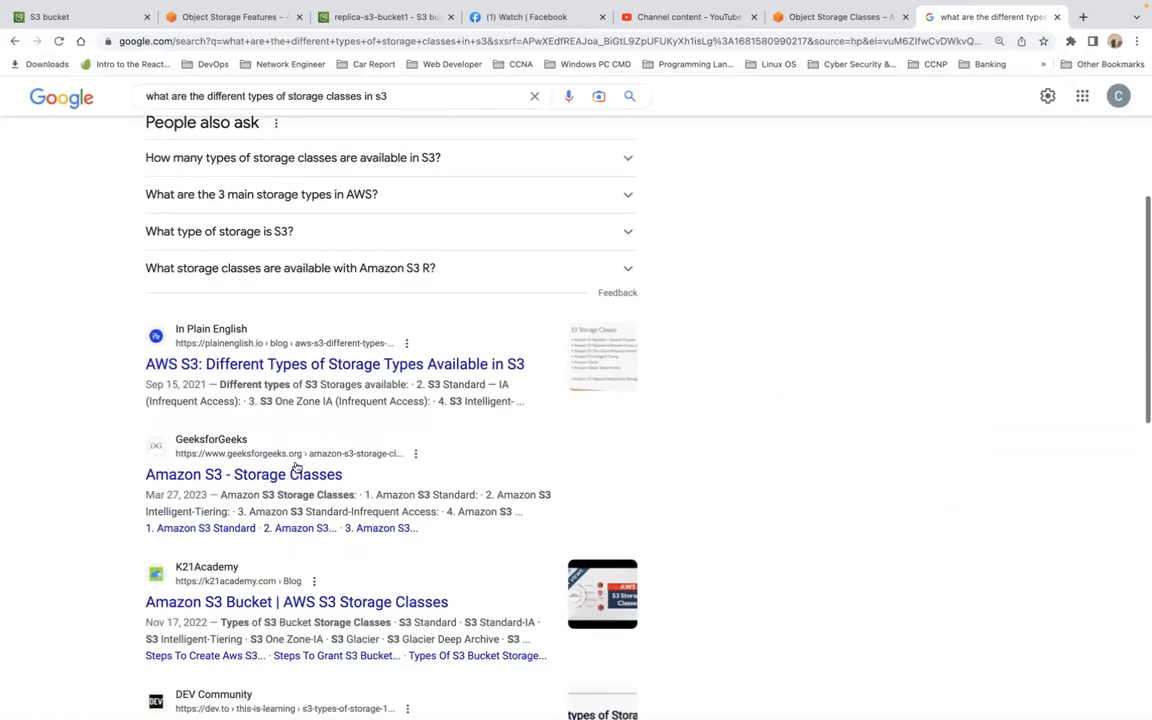
scroll(403, 460, down, 3)
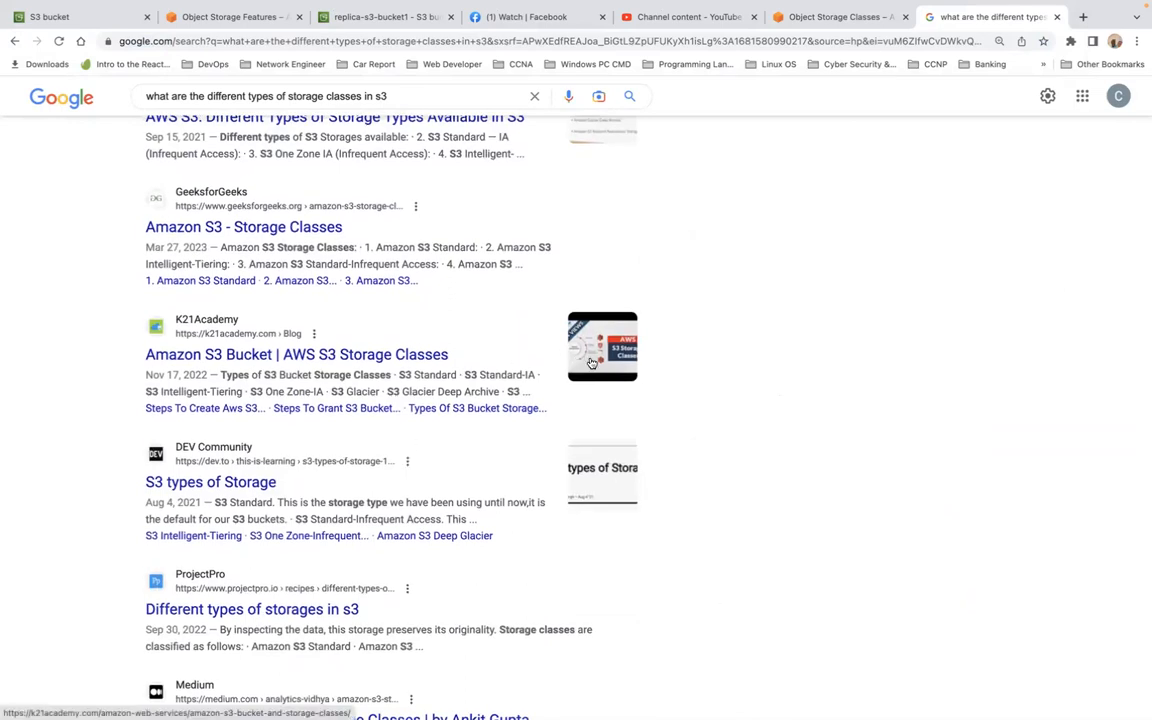
scroll(428, 447, down, 1)
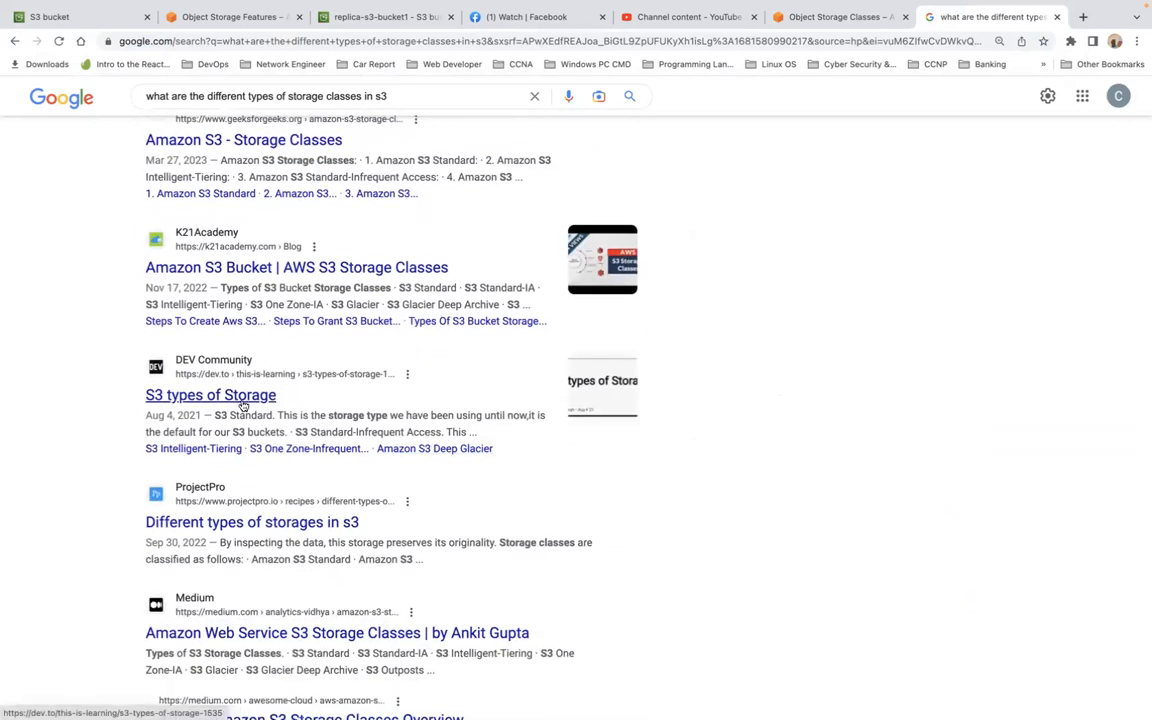
scroll(304, 395, down, 2)
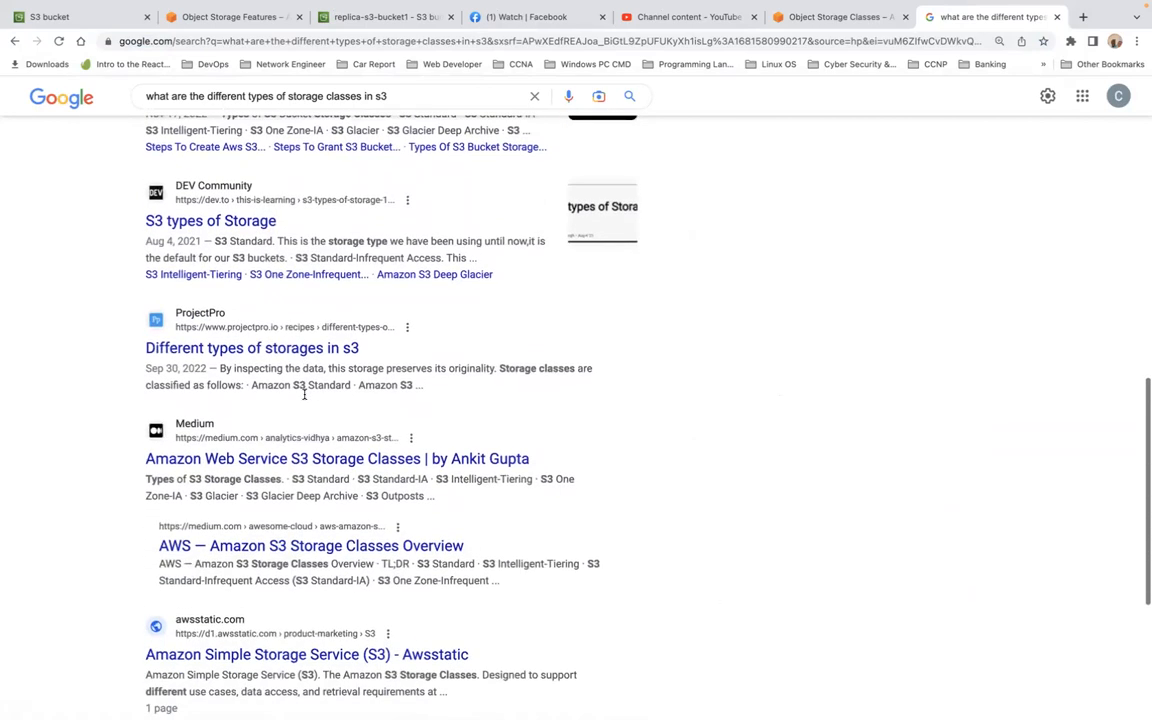
scroll(304, 395, down, 1)
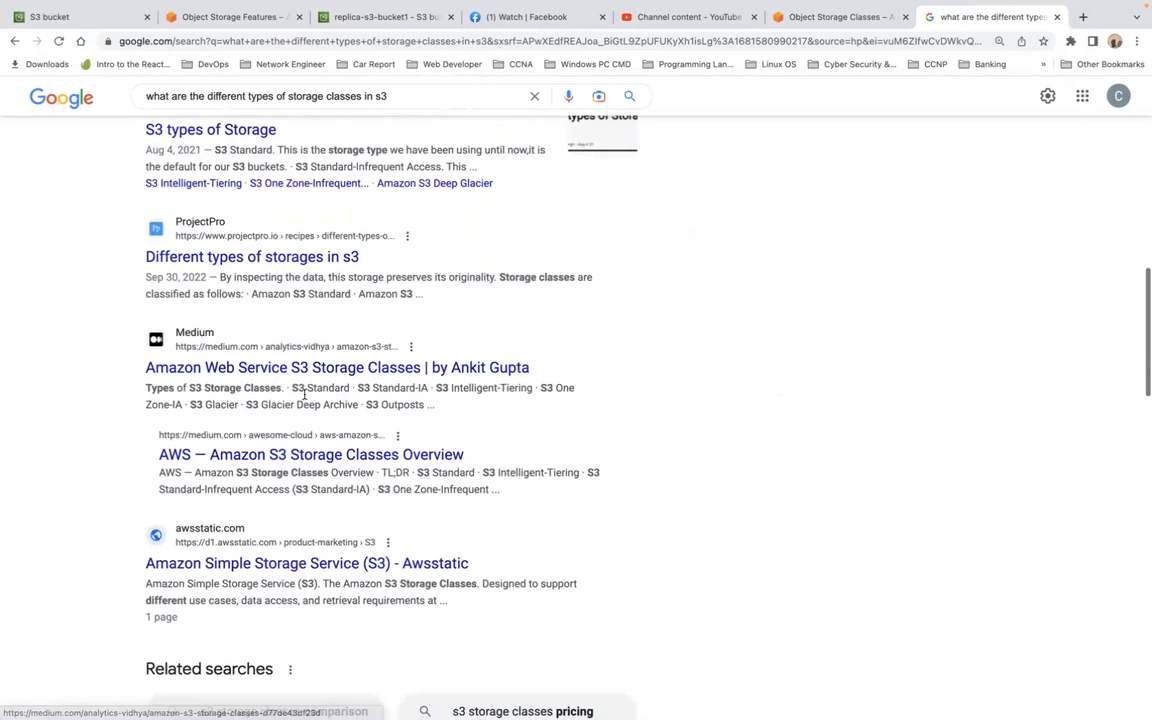
scroll(304, 395, down, 5)
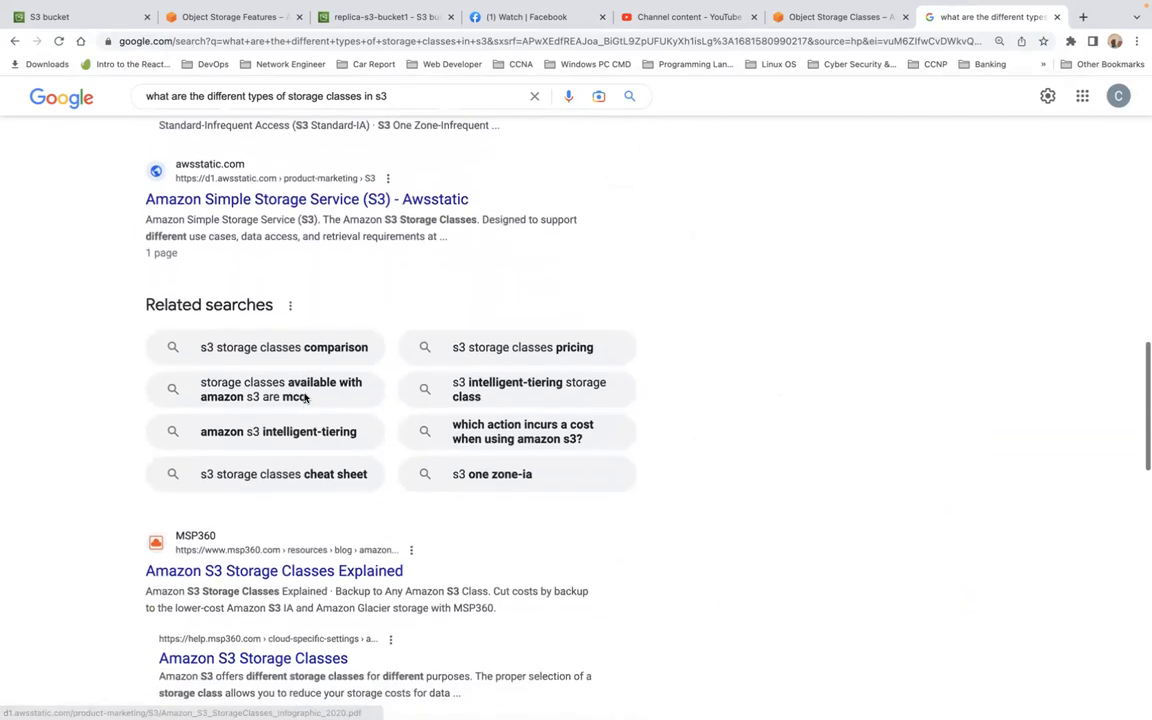
scroll(305, 398, down, 2)
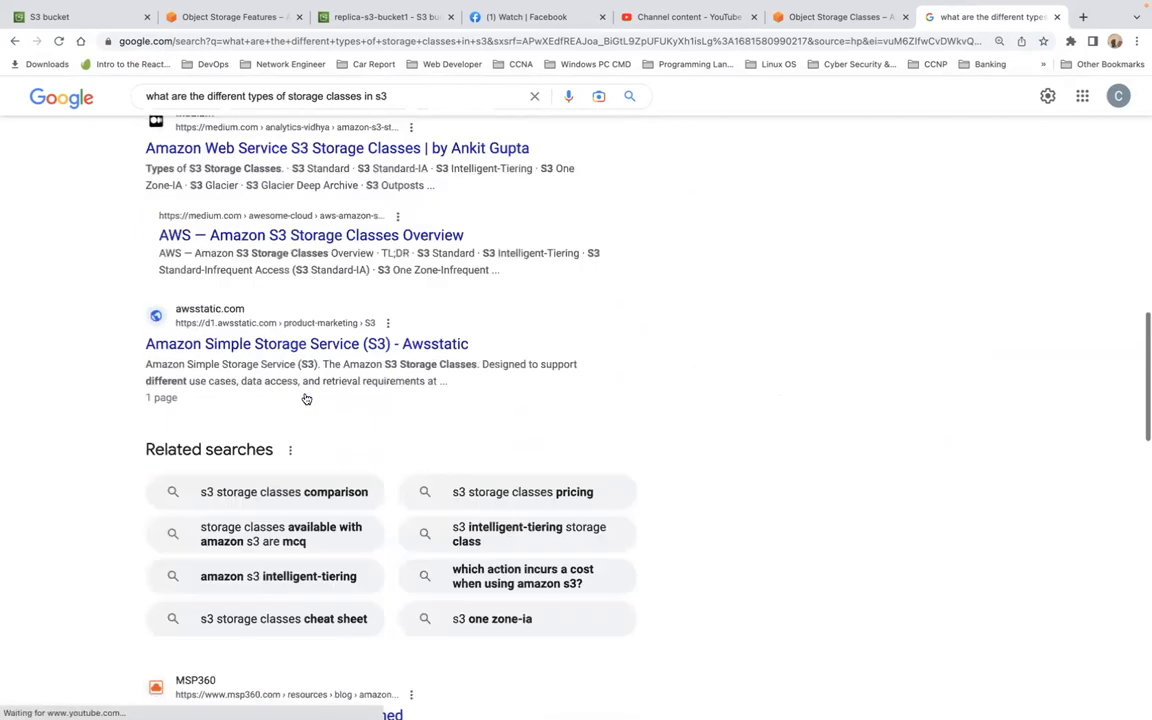
scroll(305, 398, up, 10)
scroll(305, 398, down, 1)
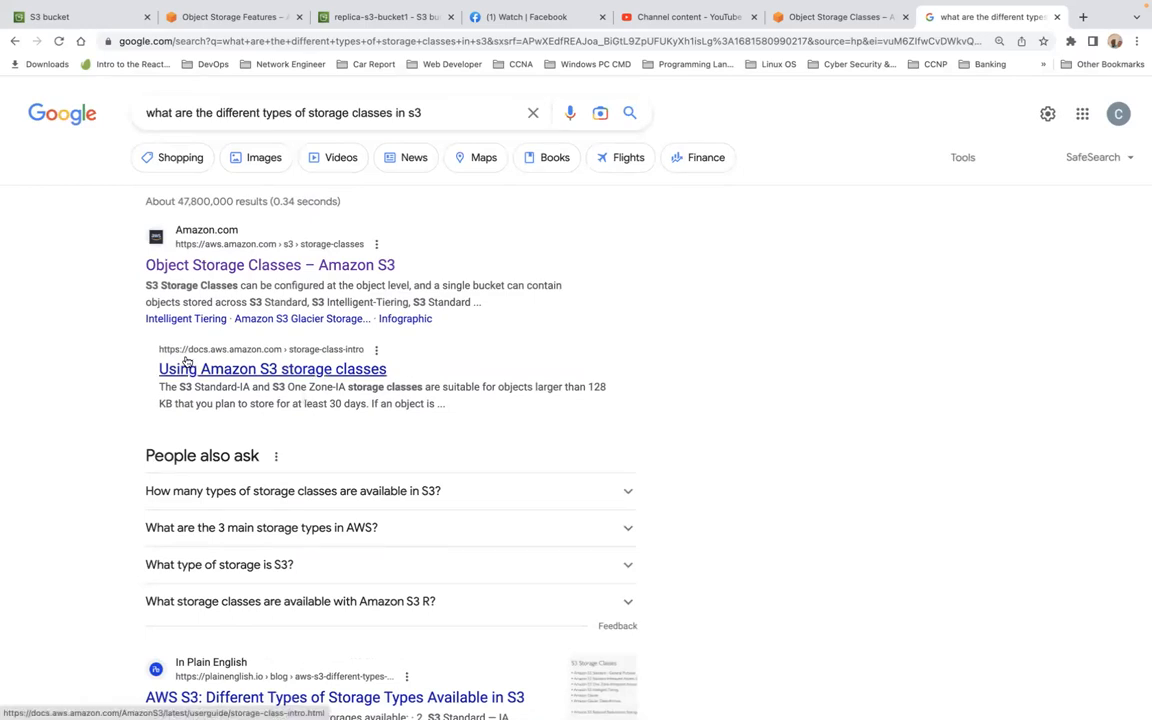
click(257, 372)
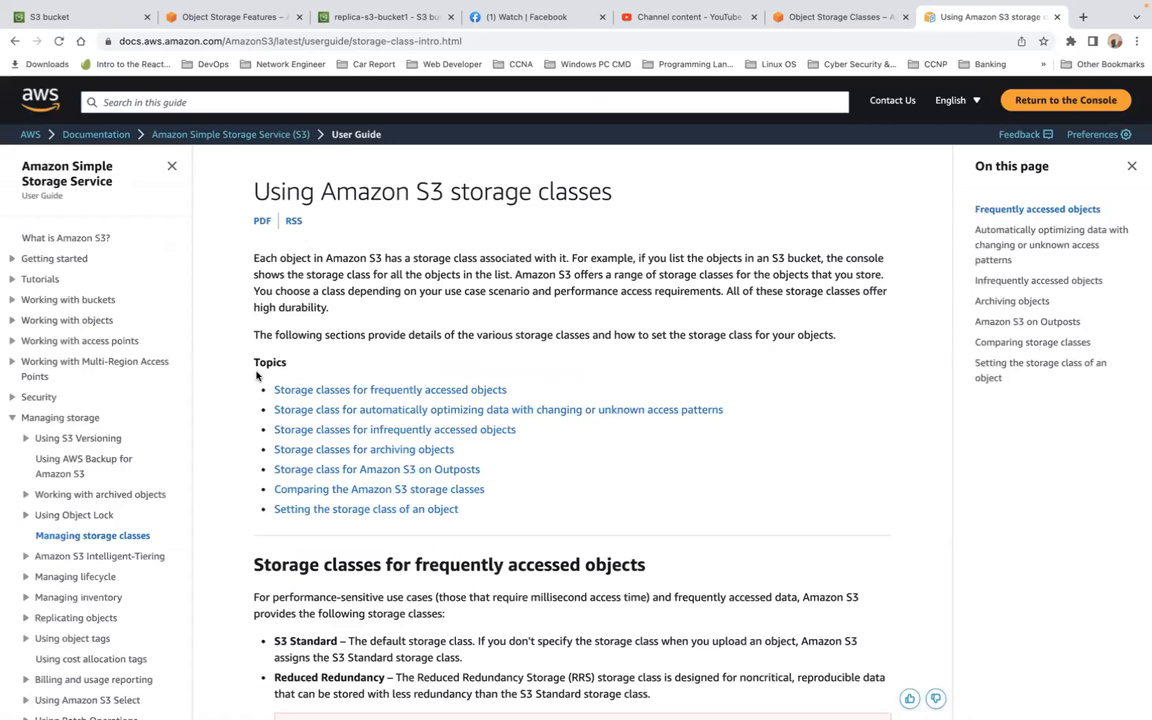
- Review the storage classes guide from the frequently accessed objects section through the table comparing the classes
scroll(257, 376, down, 5)
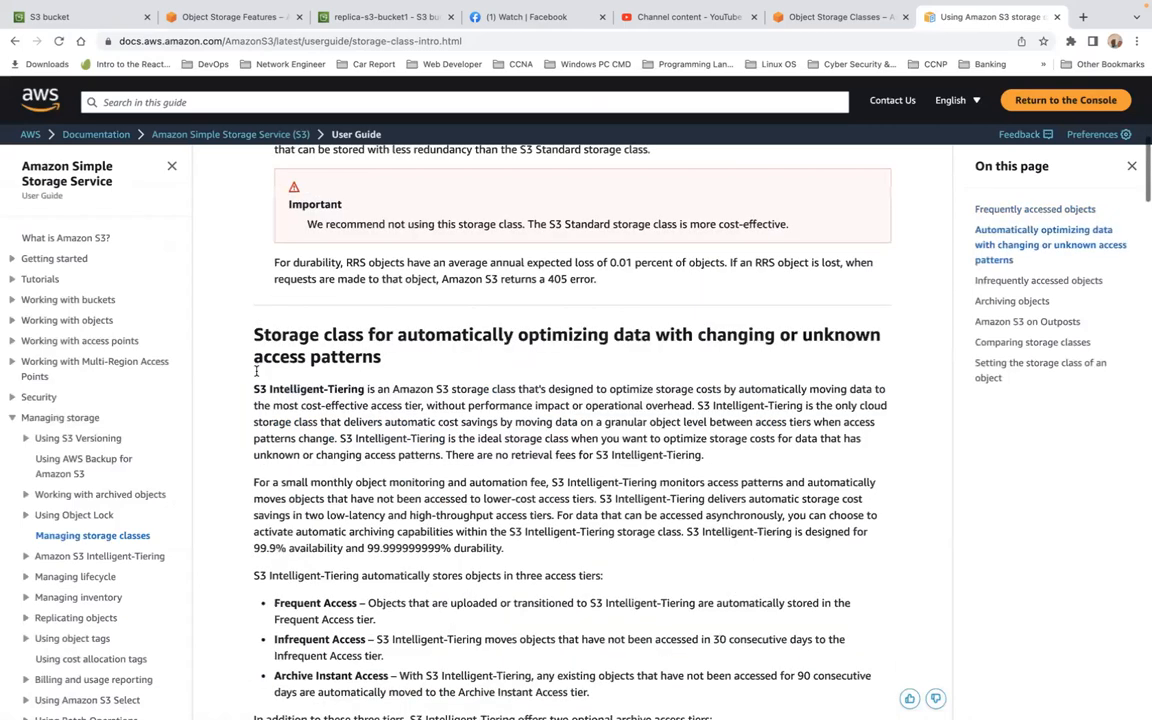
scroll(257, 373, down, 10)
scroll(257, 376, down, 10)
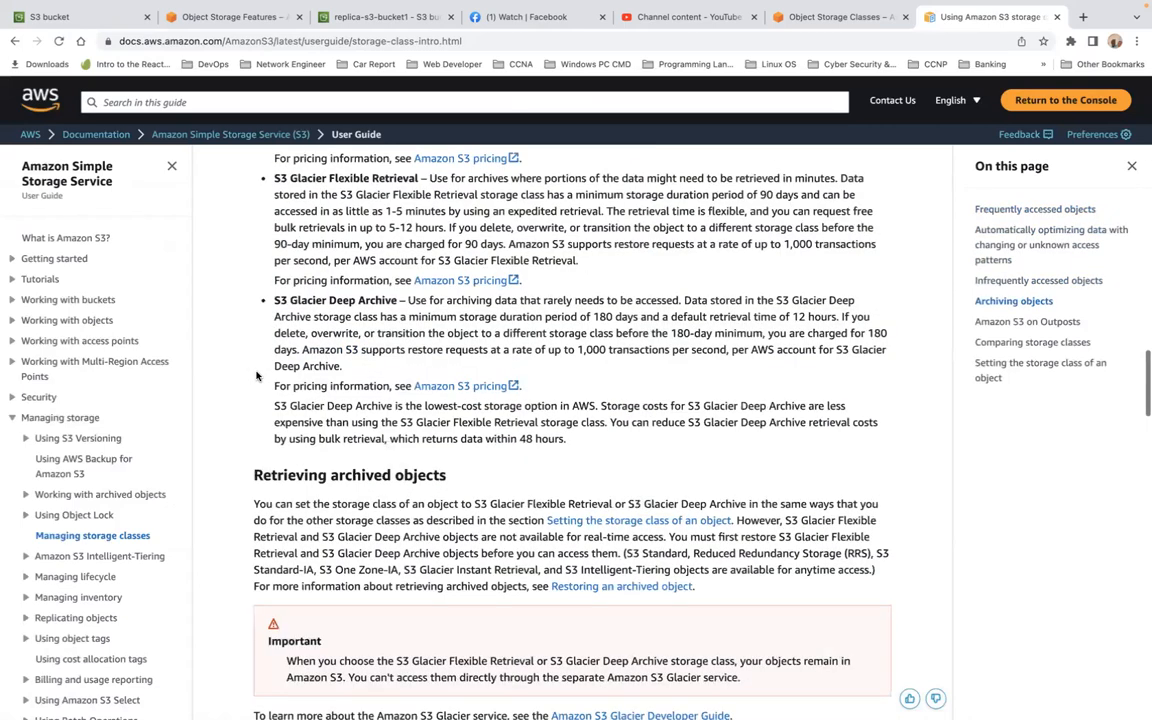
scroll(257, 376, down, 10)
scroll(256, 373, down, 10)
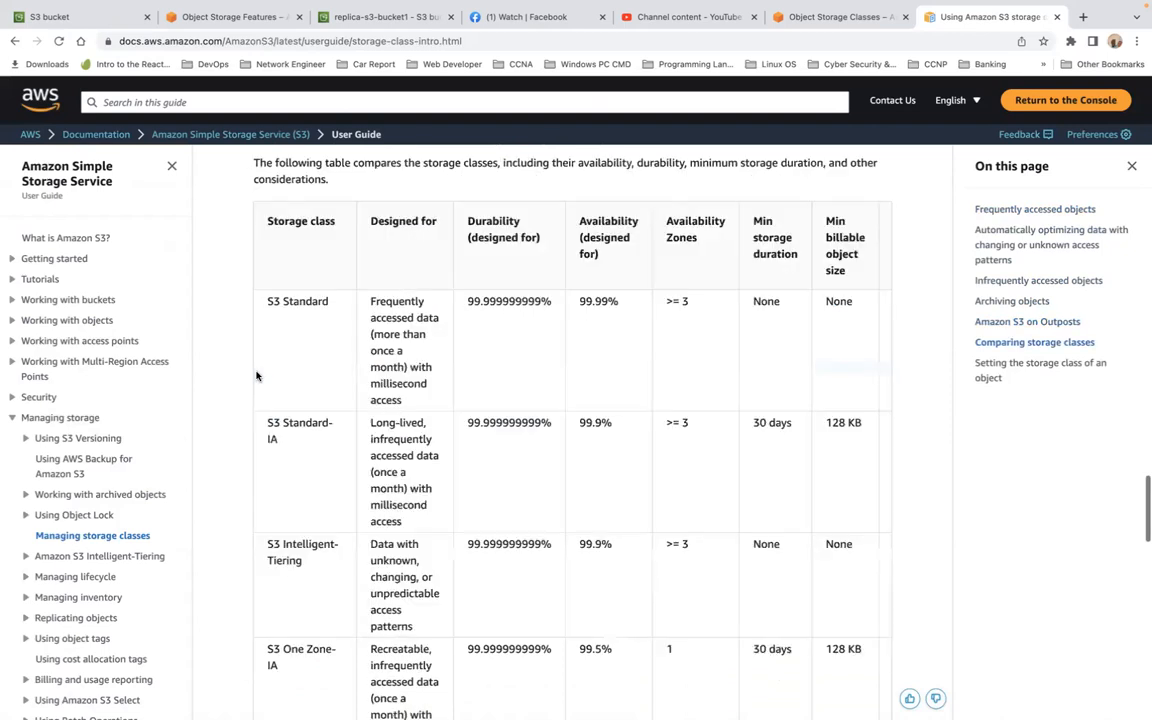
- Return to the S3 bucket creation form and create the s3-classes-storage bucket with its remaining default settings
click(96, 12)
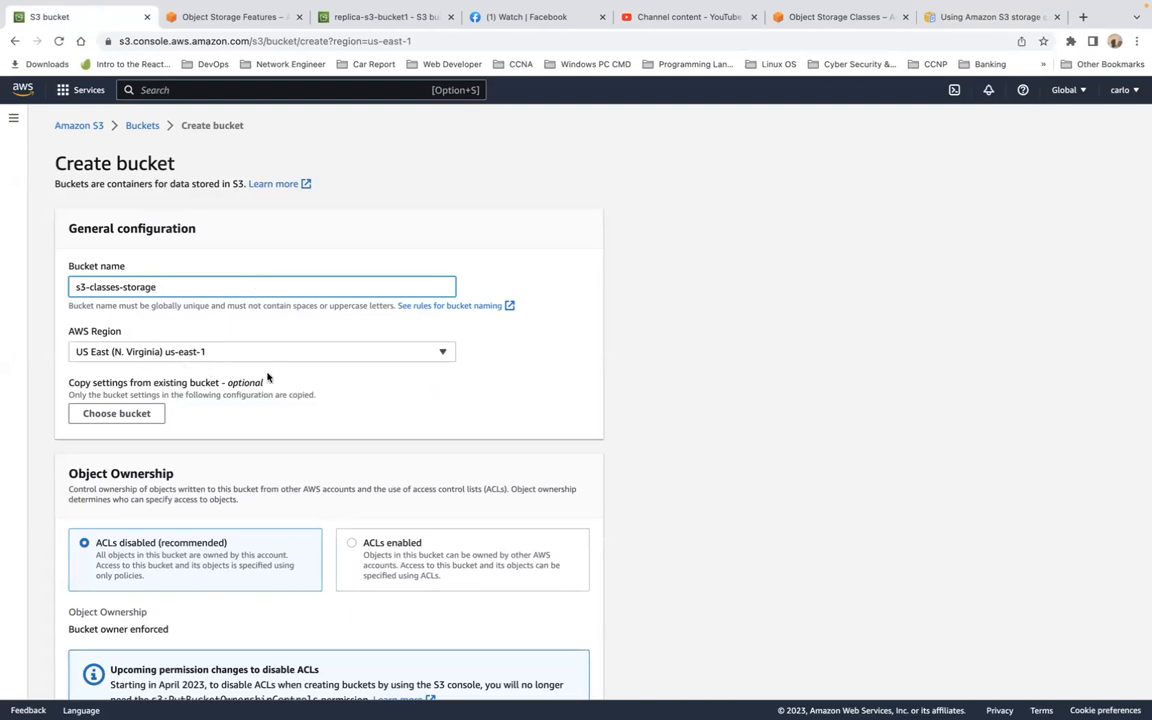
scroll(267, 377, down, 5)
scroll(268, 377, down, 2)
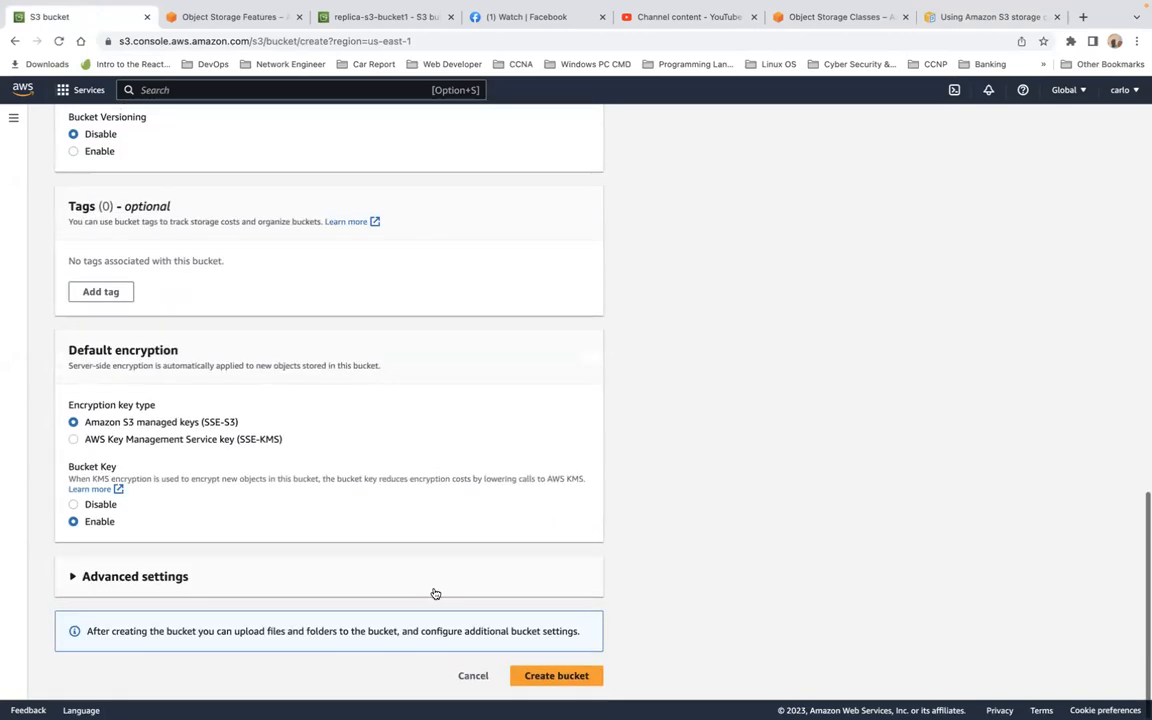
click(542, 675)
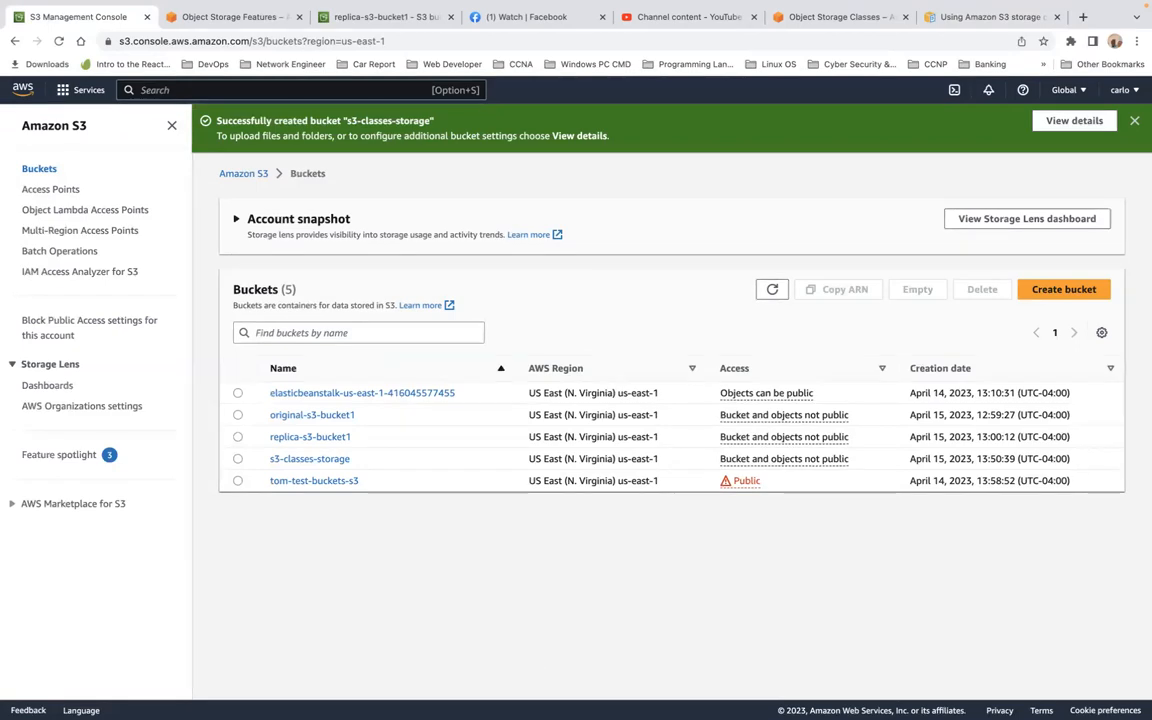
- Start an upload in the s3-classes-storage bucket and add the image 1920_2019-brusselsairport-piera.jpg from the Desktop folder
click(312, 460)
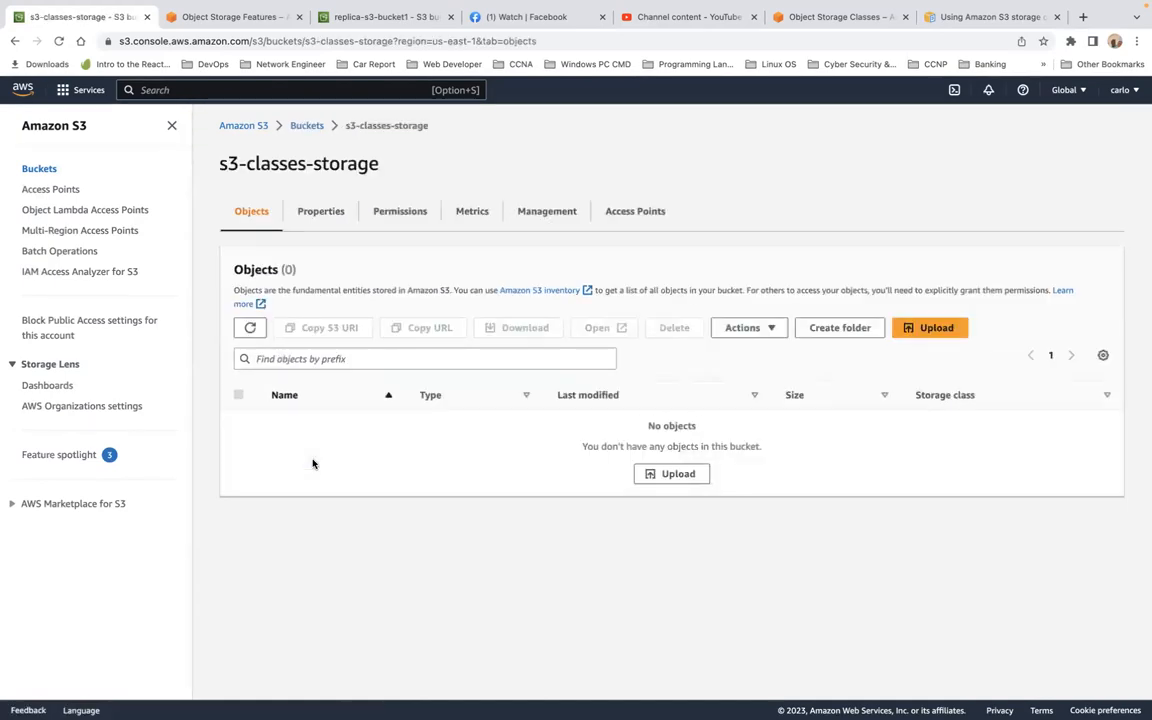
click(931, 328)
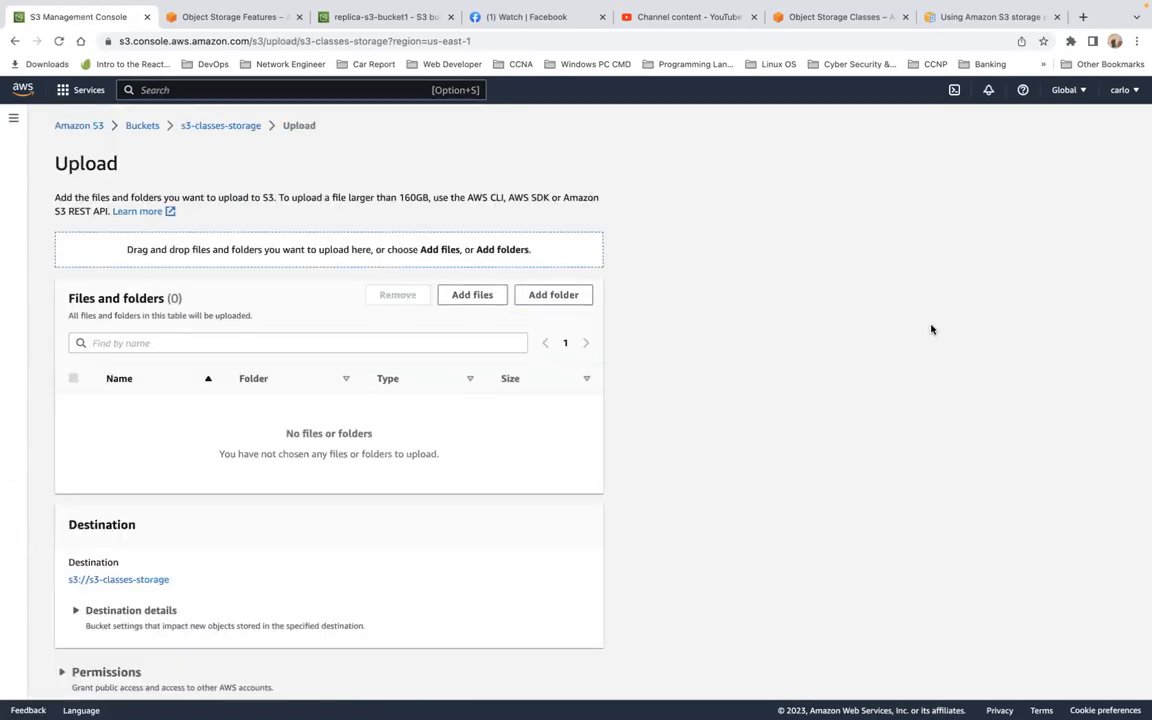
click(474, 292)
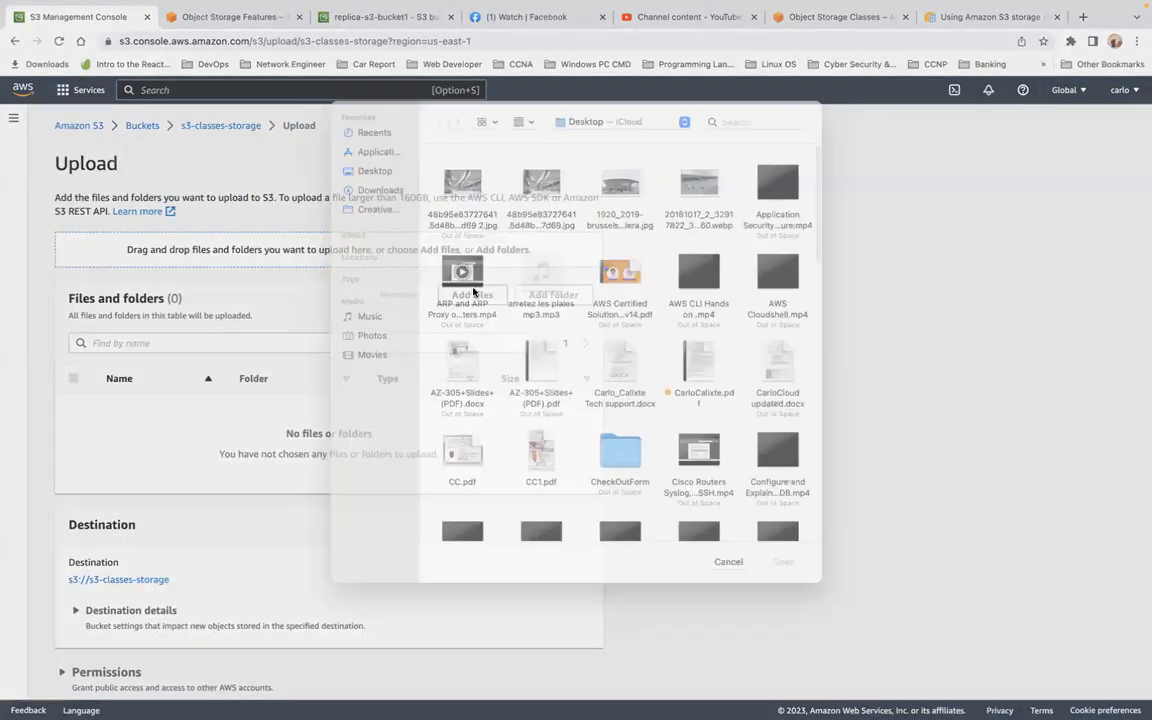
click(628, 208)
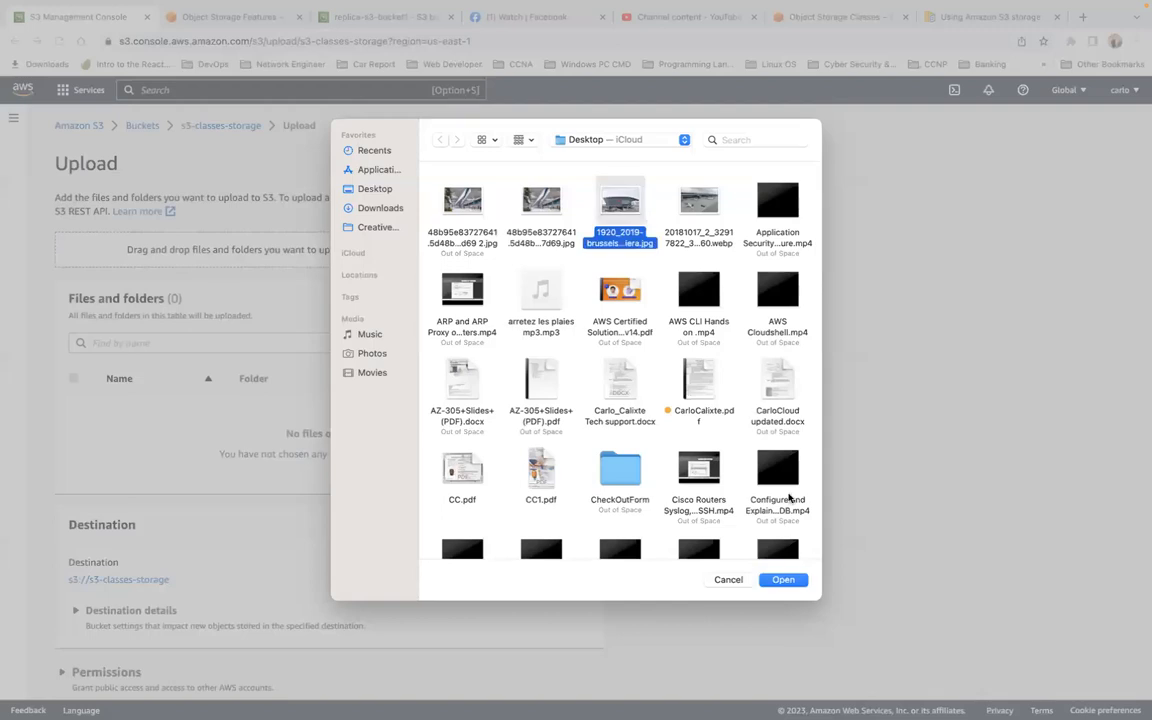
click(783, 580)
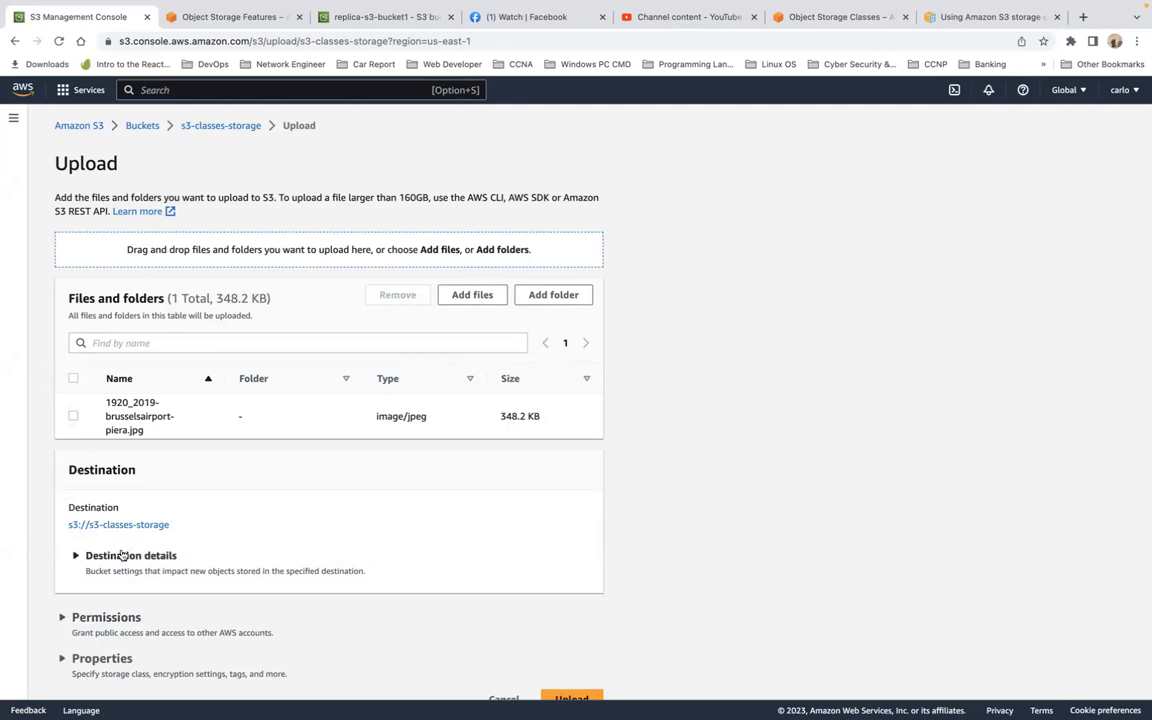
- Expand the upload's properties and bring the full Storage class table into view
scroll(258, 535, down, 1)
scroll(200, 540, down, 1)
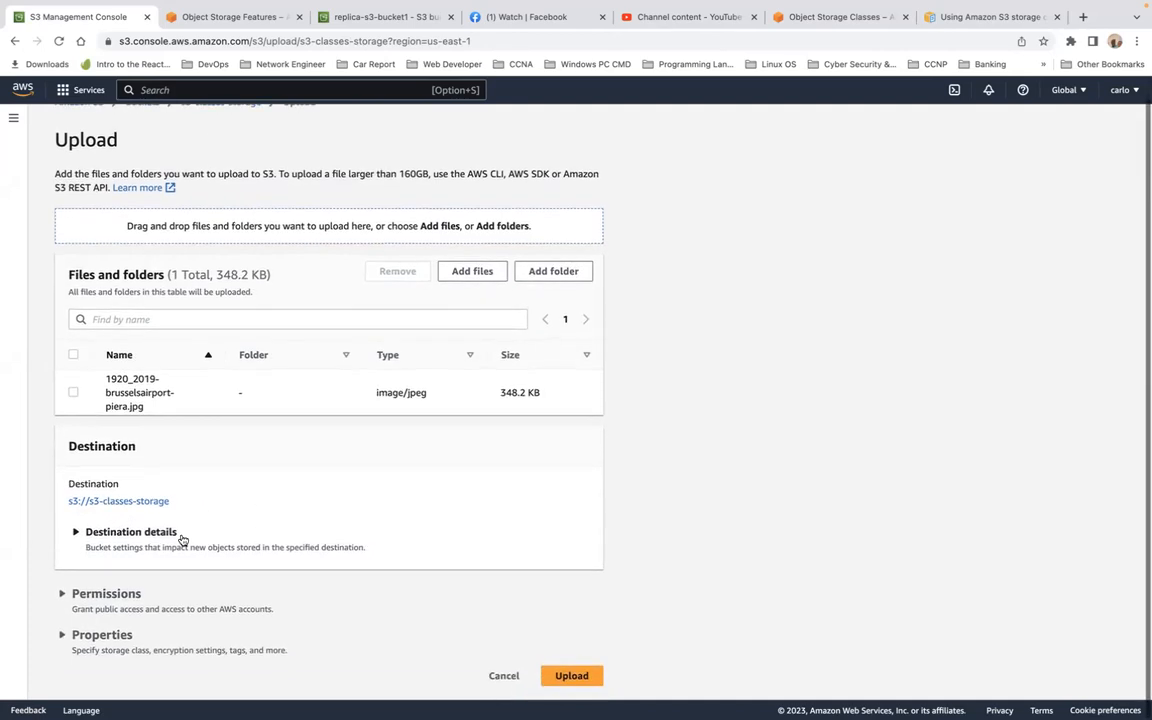
click(60, 636)
scroll(231, 595, down, 6)
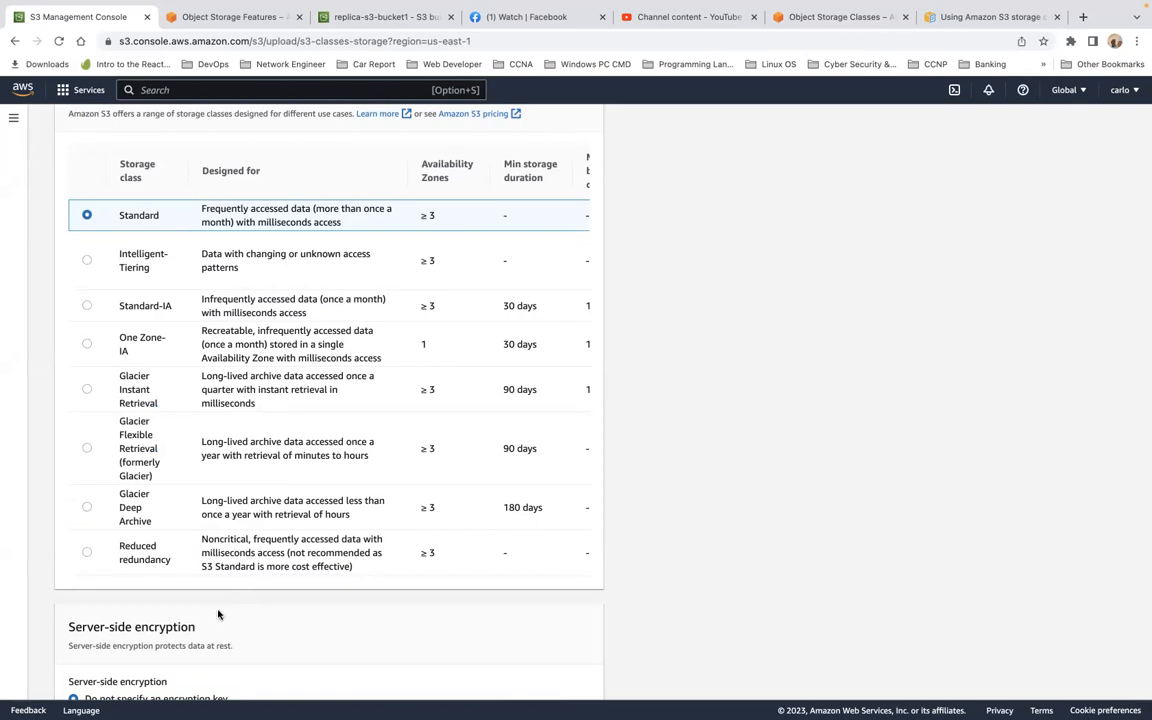
scroll(277, 402, up, 1)
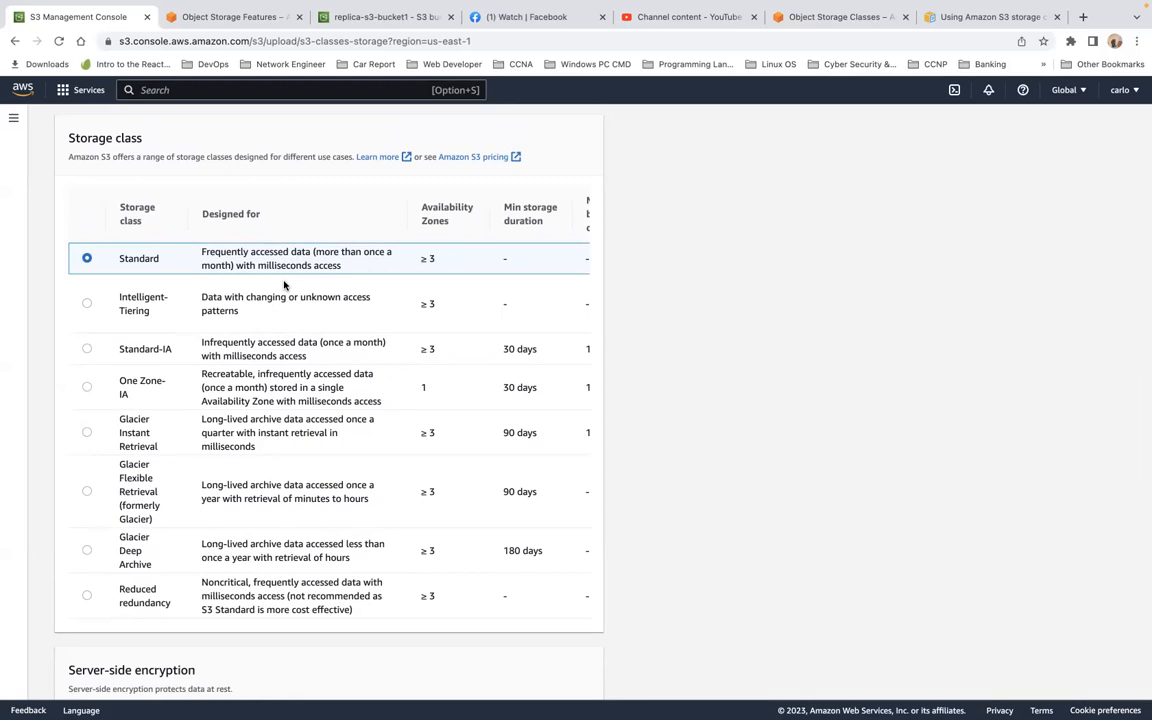
- Examine the storage class table's minimum billable object size, monitoring and auto-tiering fees, and retrieval fees
scroll(290, 250, right, 3)
scroll(292, 244, right, 3)
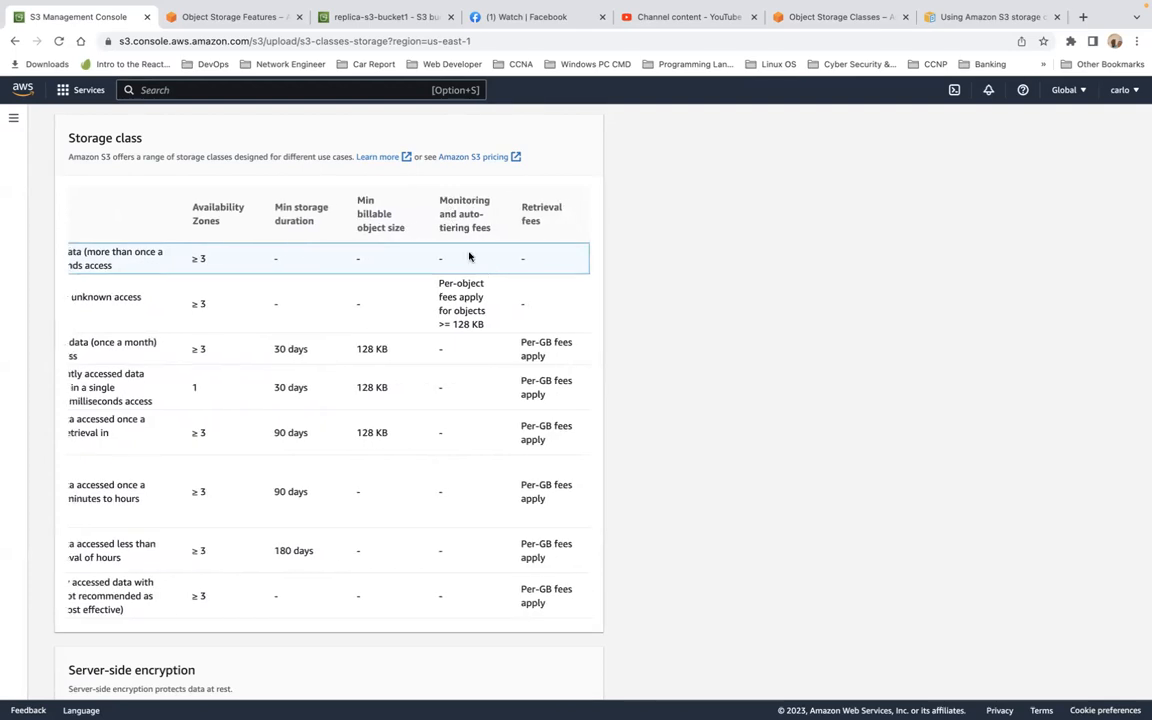
scroll(488, 260, left, 5)
scroll(488, 260, left, 1)
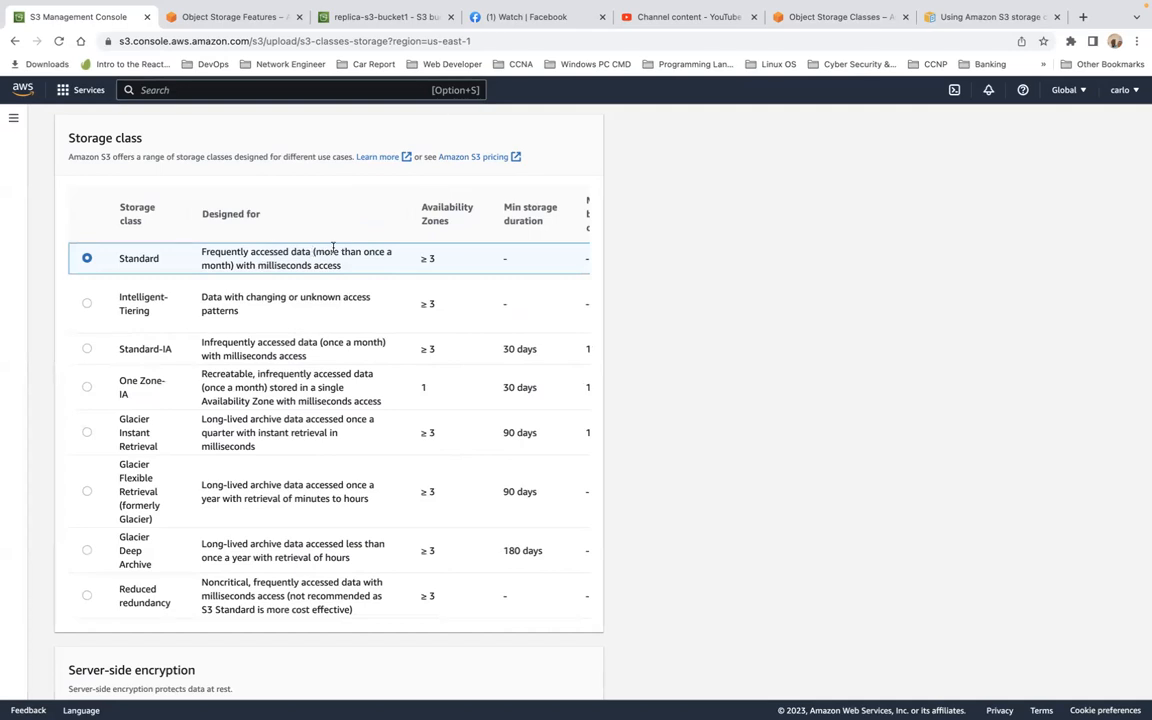
- Examine the table's storage class descriptions, highlighting the Standard-IA name and the One Zone-IA description
scroll(333, 248, down, 2)
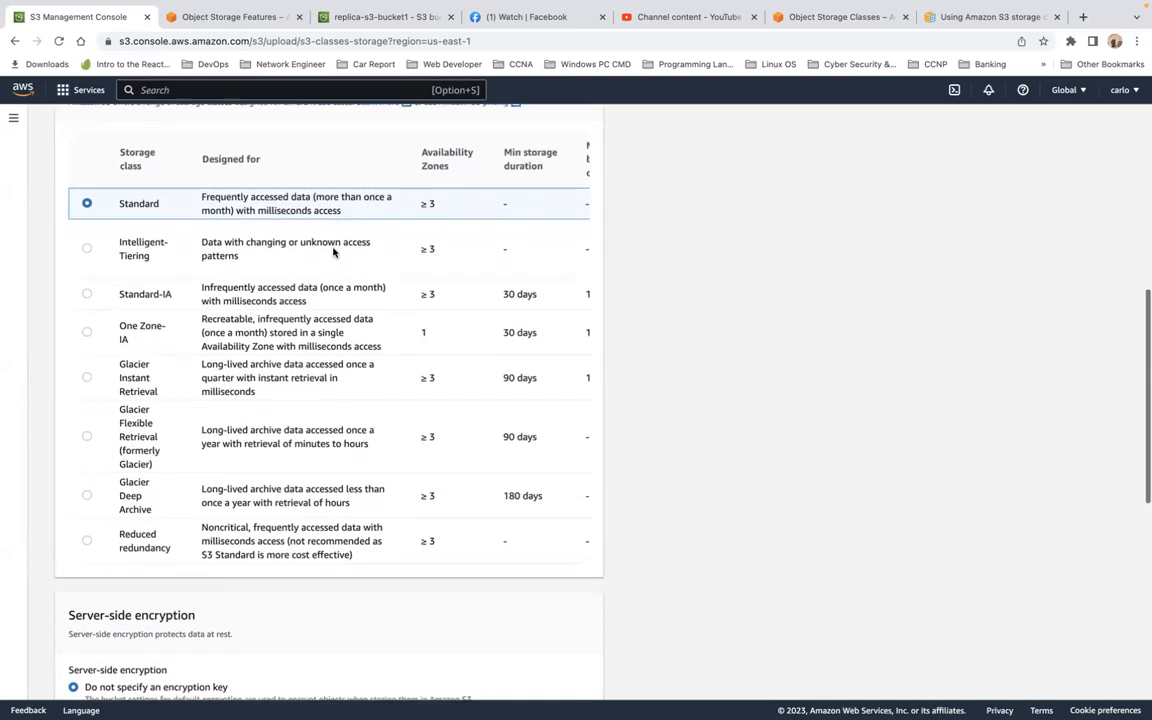
scroll(333, 252, down, 1)
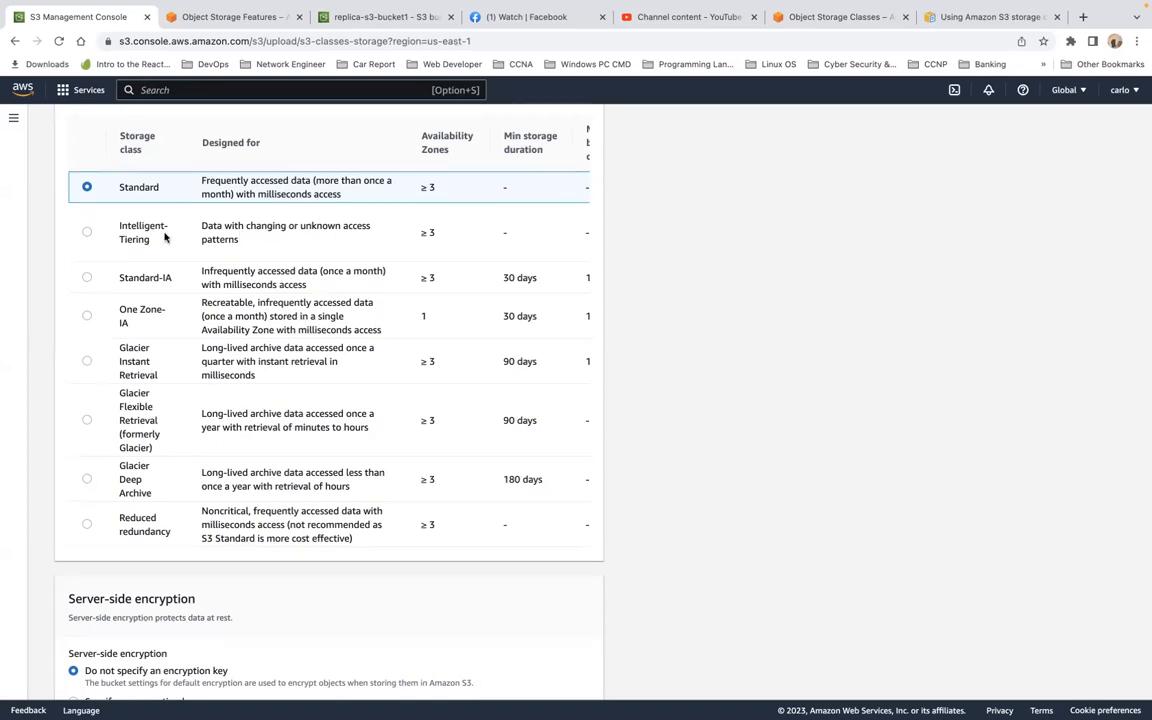
triple_click(160, 277)
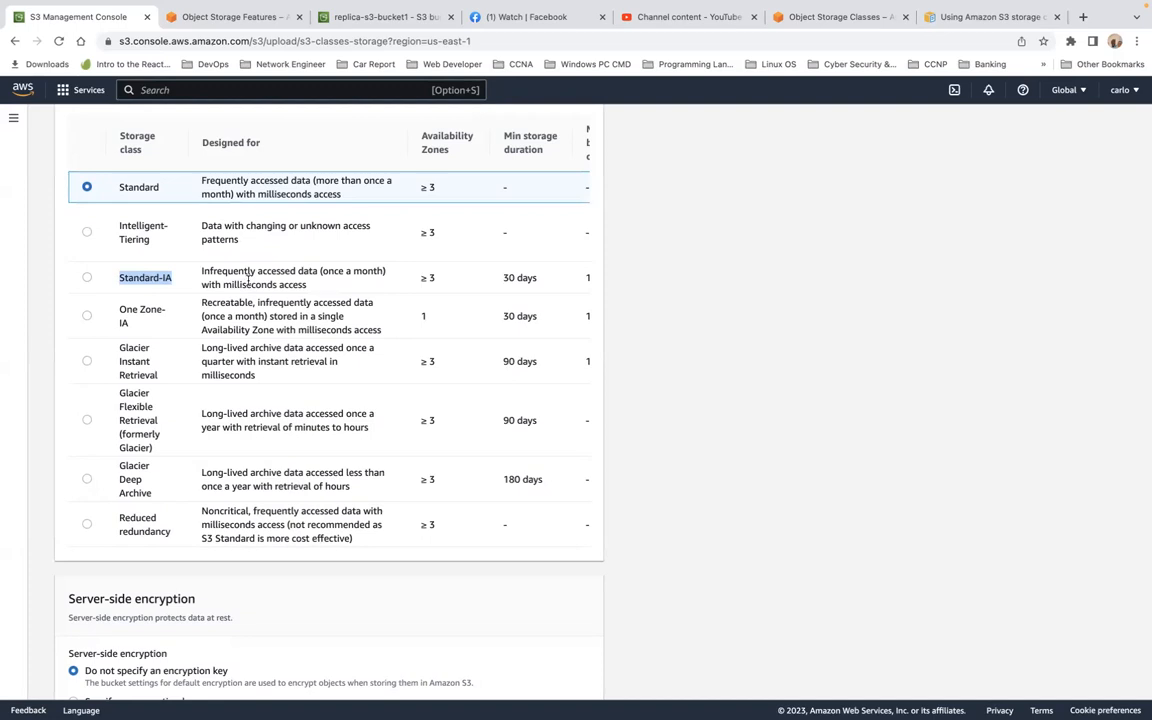
click(230, 312)
triple_click(230, 312)
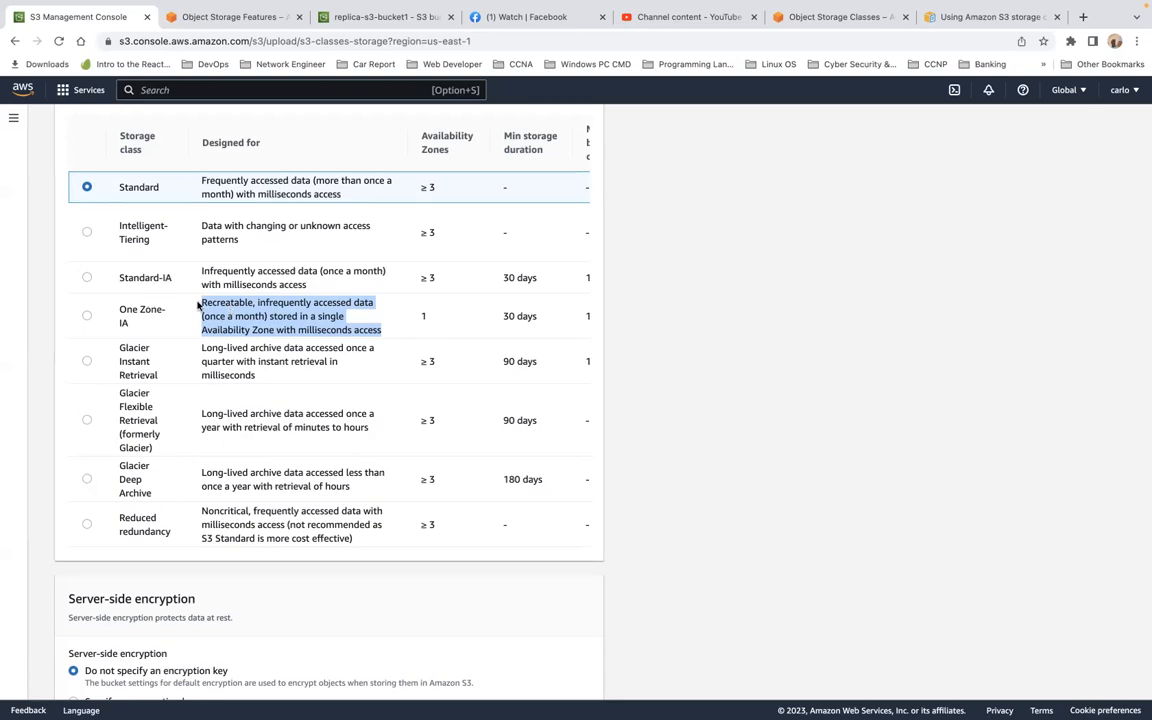
scroll(311, 312, right, 3)
scroll(313, 313, left, 3)
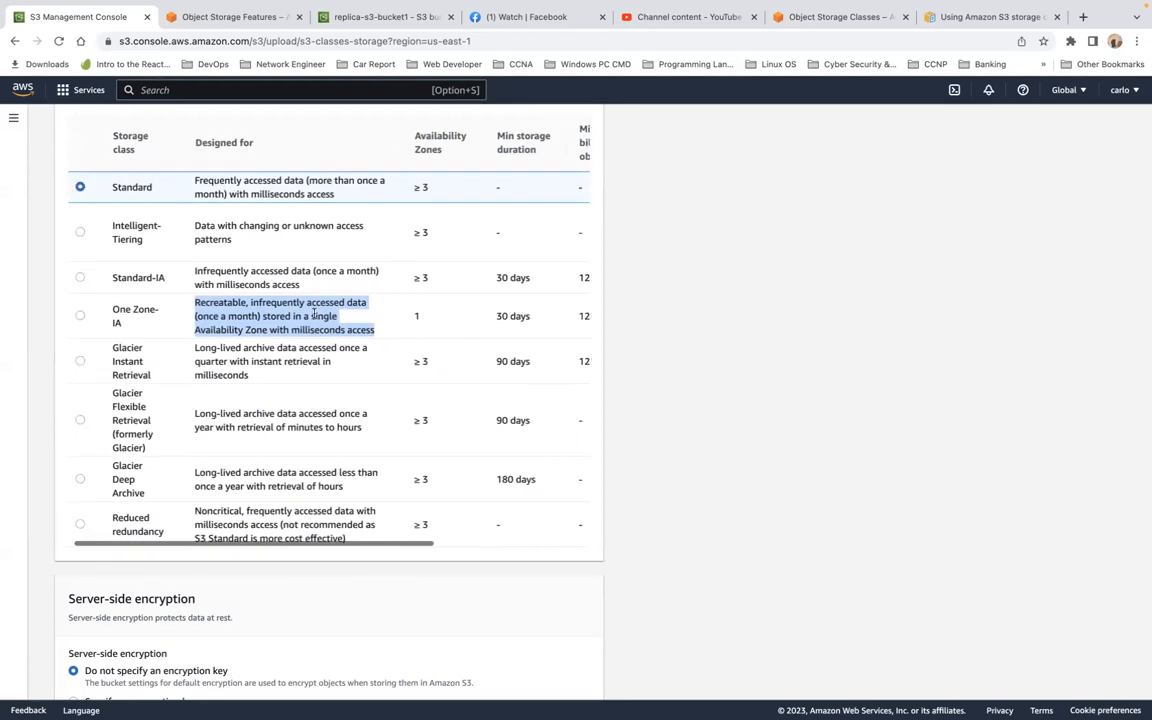
click(307, 355)
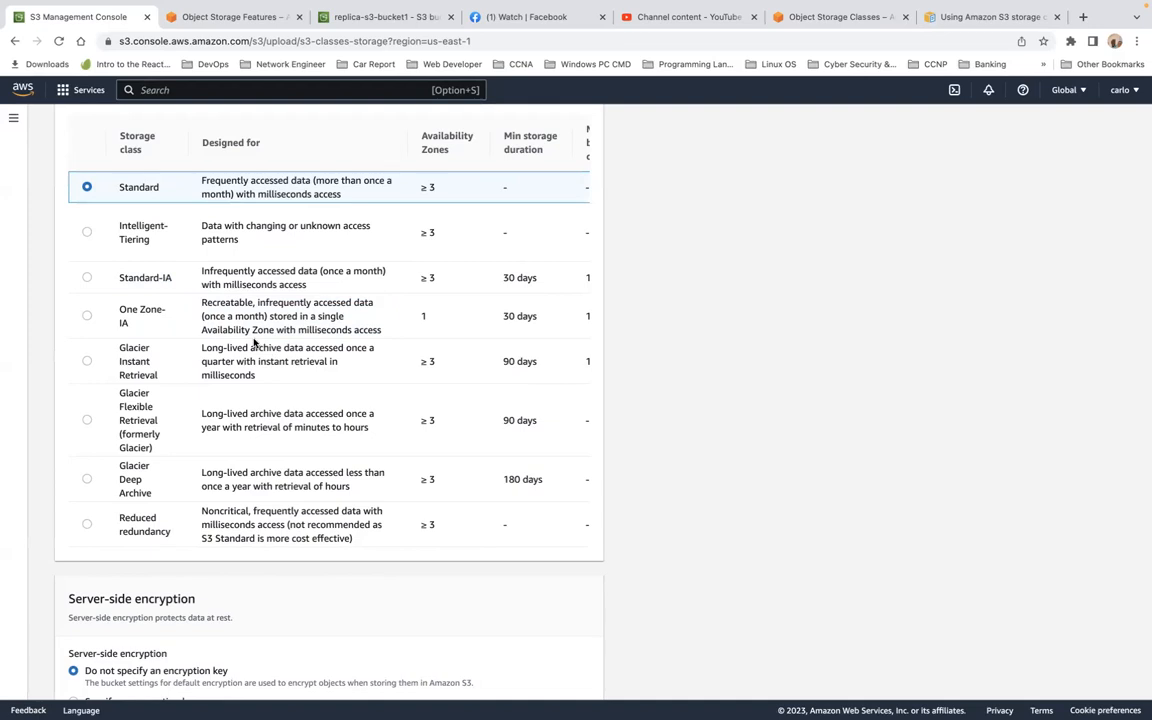
- Highlight the Glacier storage class rows and examine their descriptions, minimum storage durations and retrieval fees
drag(121, 346, 173, 485)
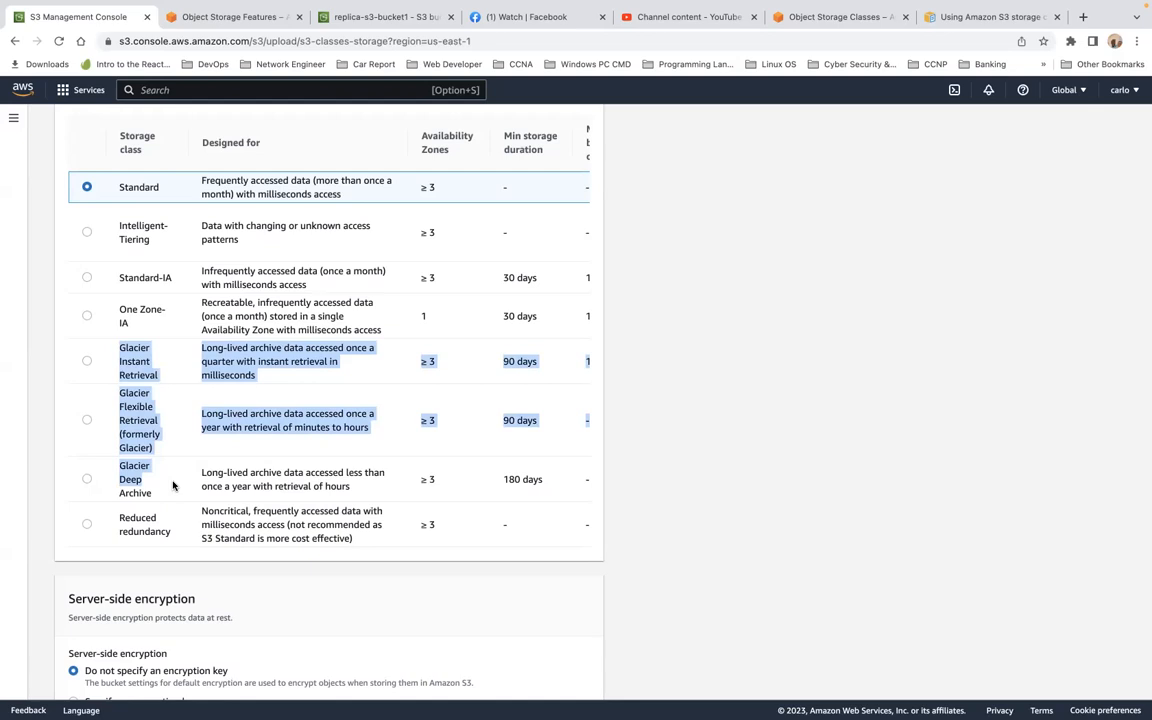
scroll(172, 485, down, 2)
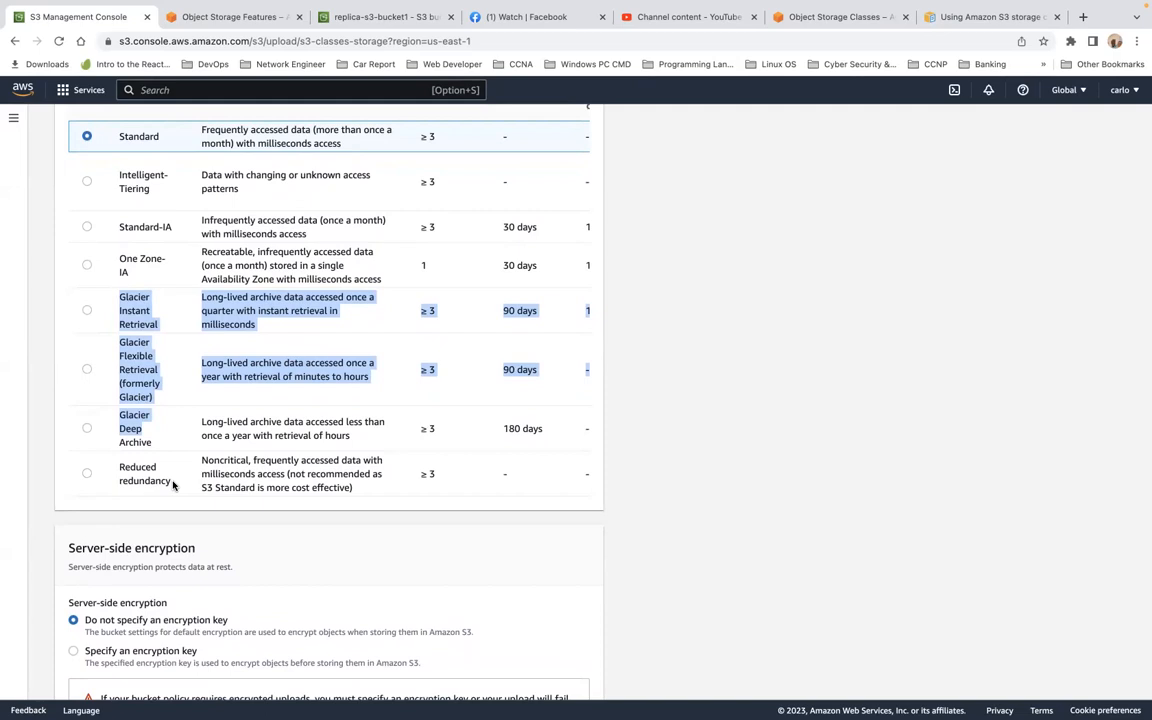
scroll(172, 483, down, 1)
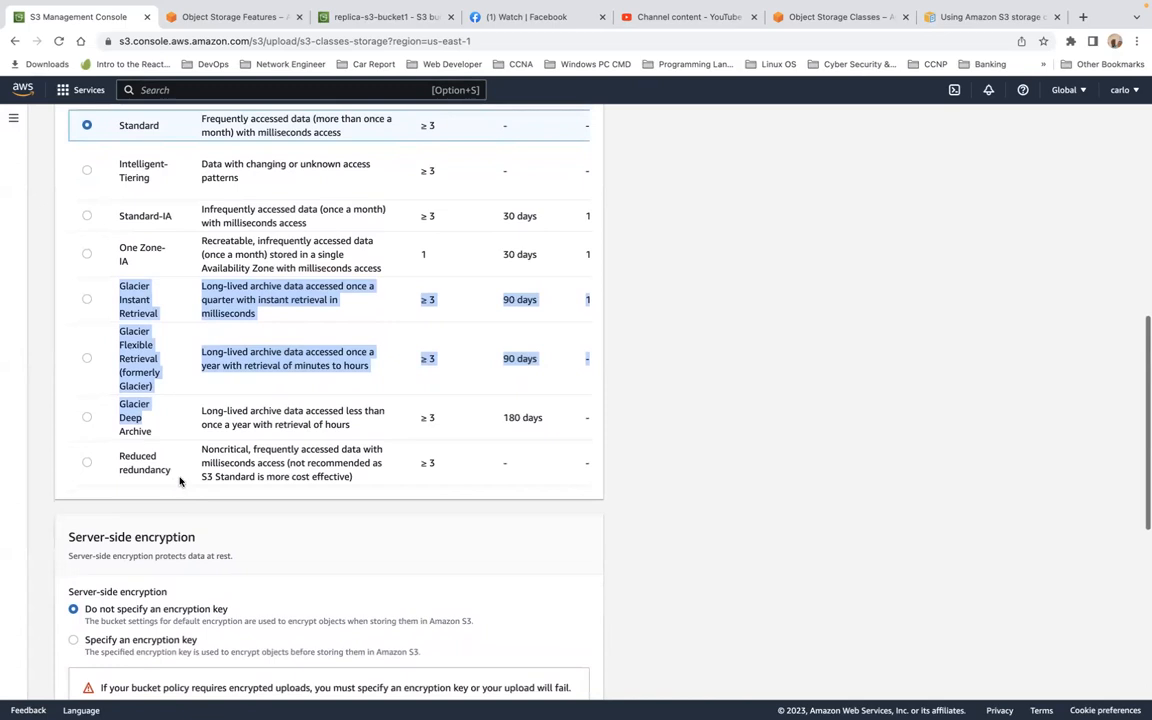
scroll(180, 480, right, 3)
scroll(240, 470, right, 3)
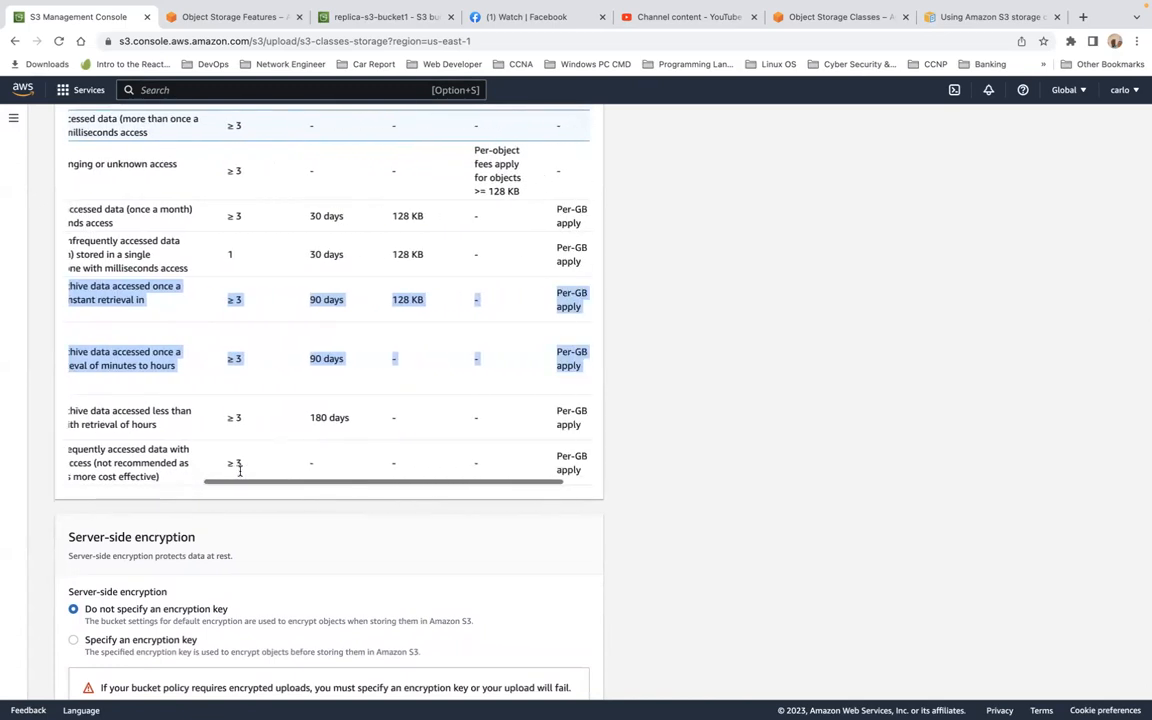
scroll(240, 476, left, 5)
scroll(240, 476, left, 2)
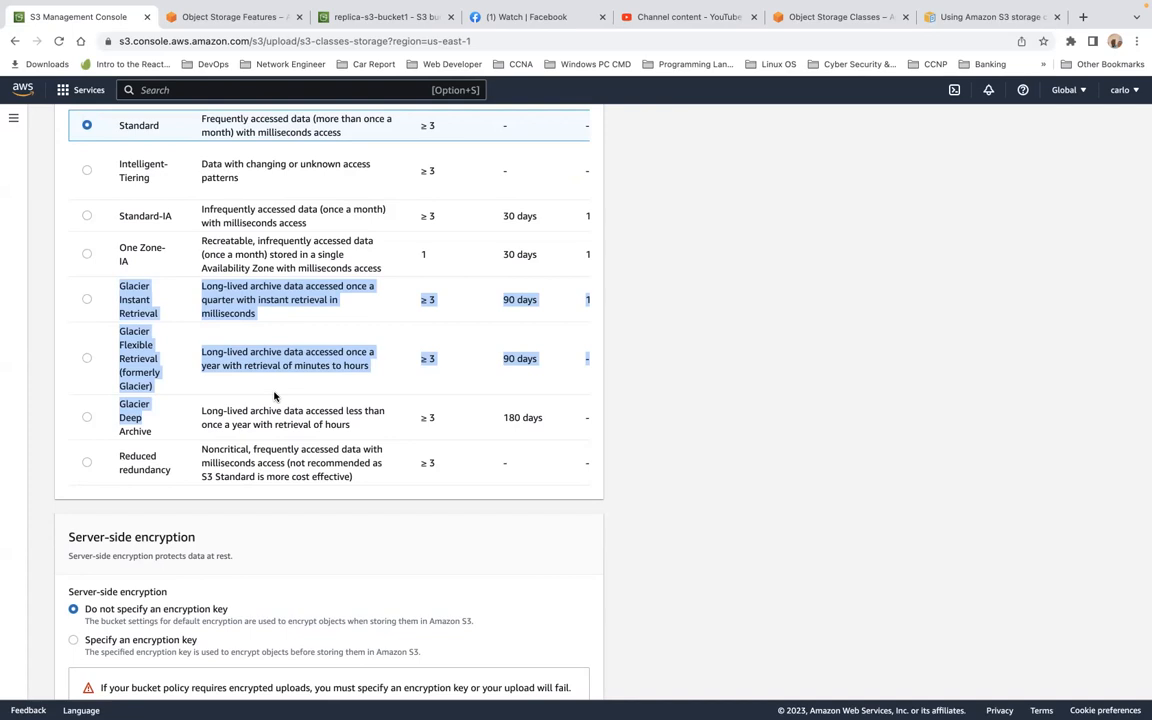
- Choose the Standard-IA storage class for the image, upload it to the bucket and close the upload status
scroll(250, 296, up, 3)
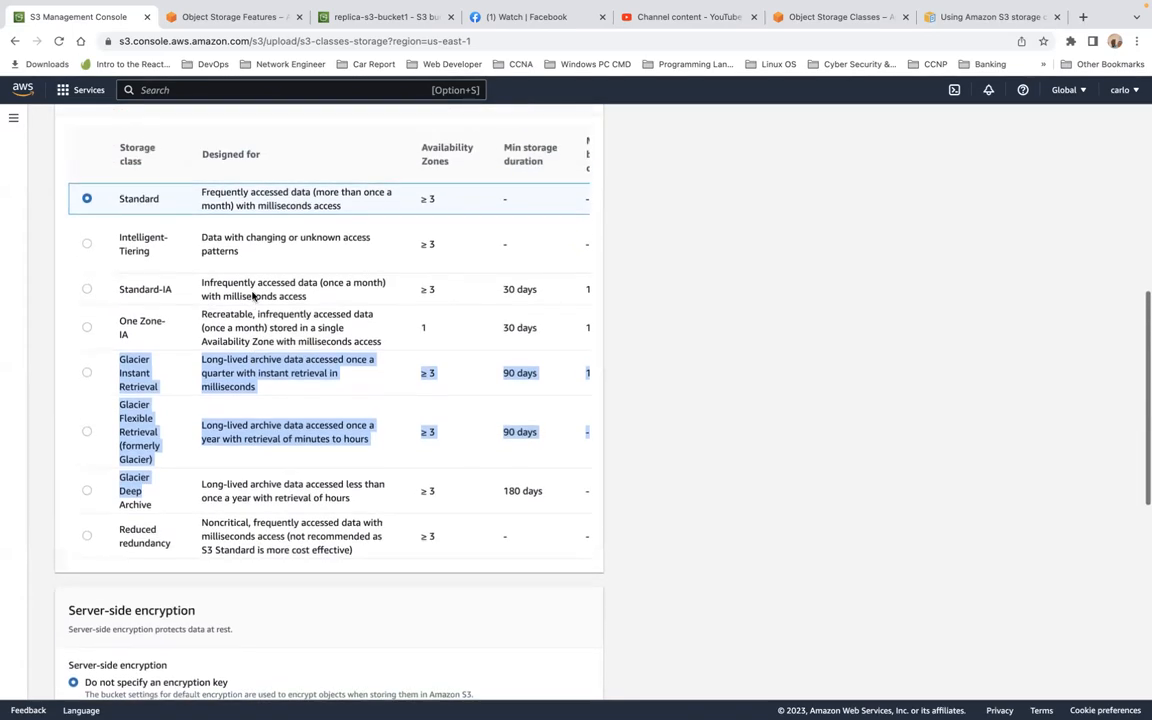
click(87, 334)
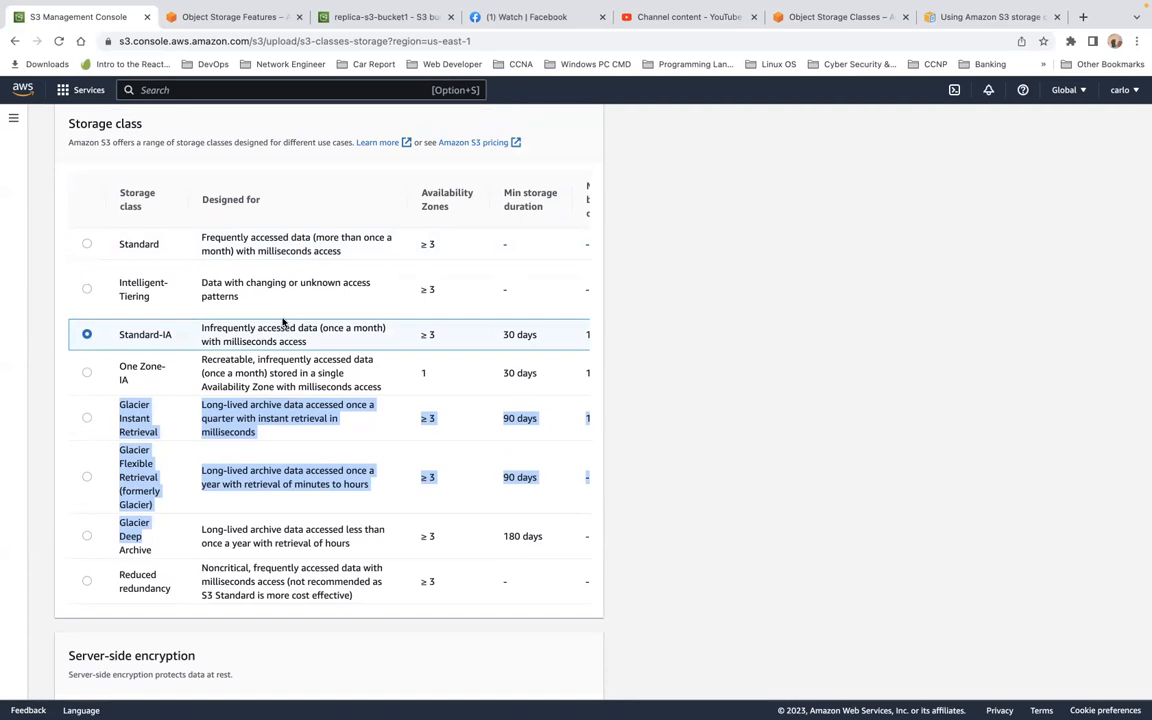
scroll(283, 322, down, 10)
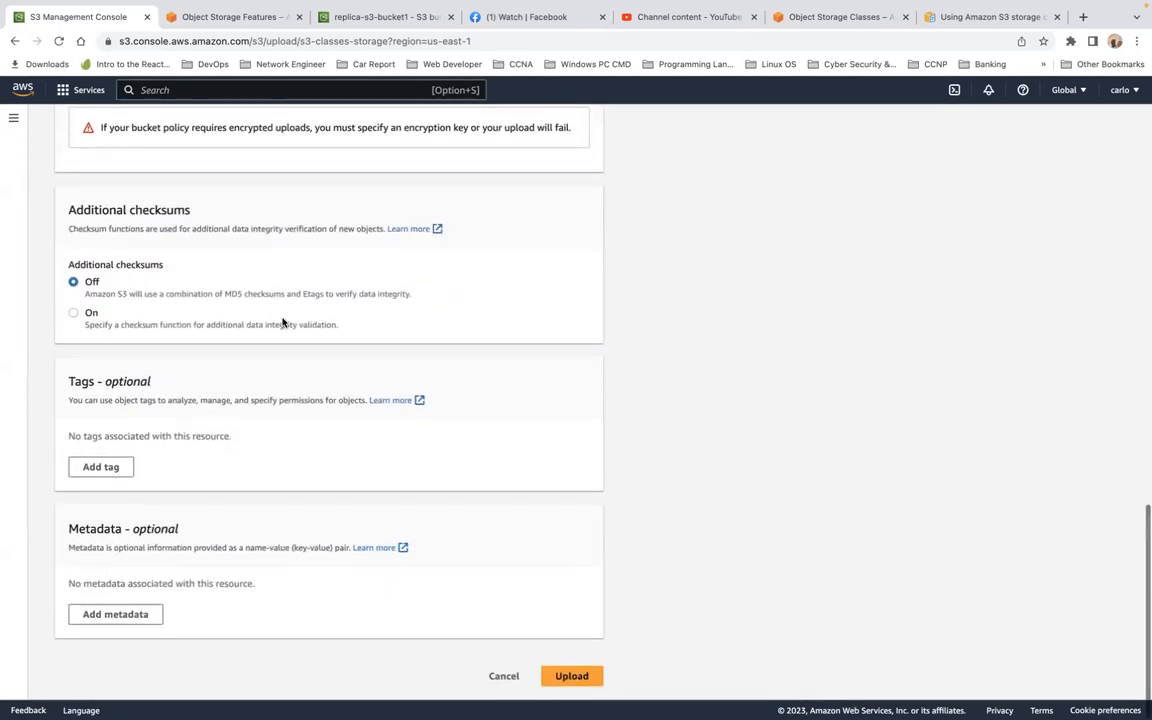
click(561, 676)
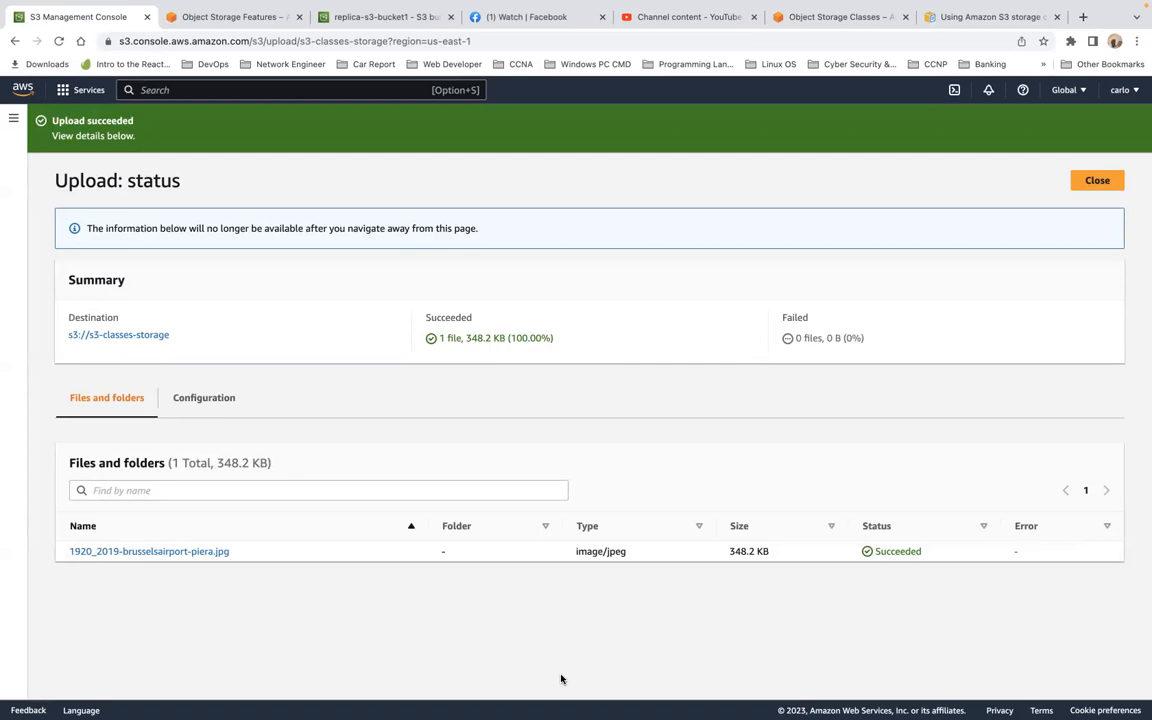
click(1084, 191)
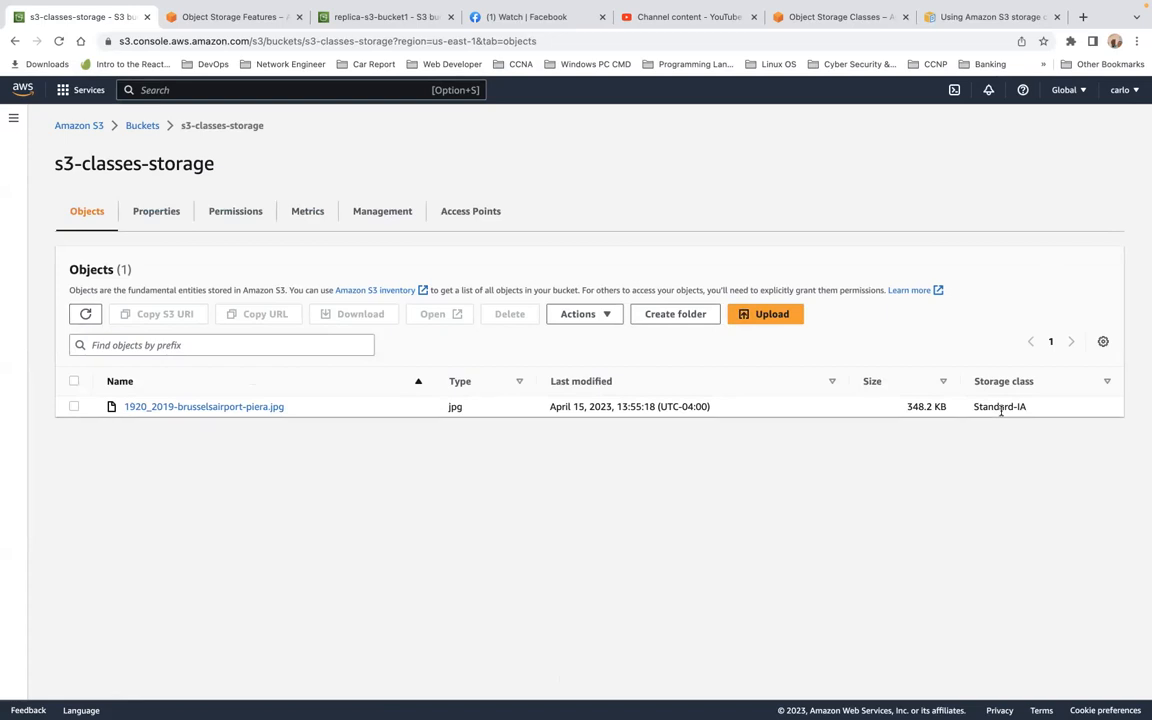
- Examine the s3-classes-storage bucket's properties for a storage class setting, from the bucket overview through Object Lock
click(162, 216)
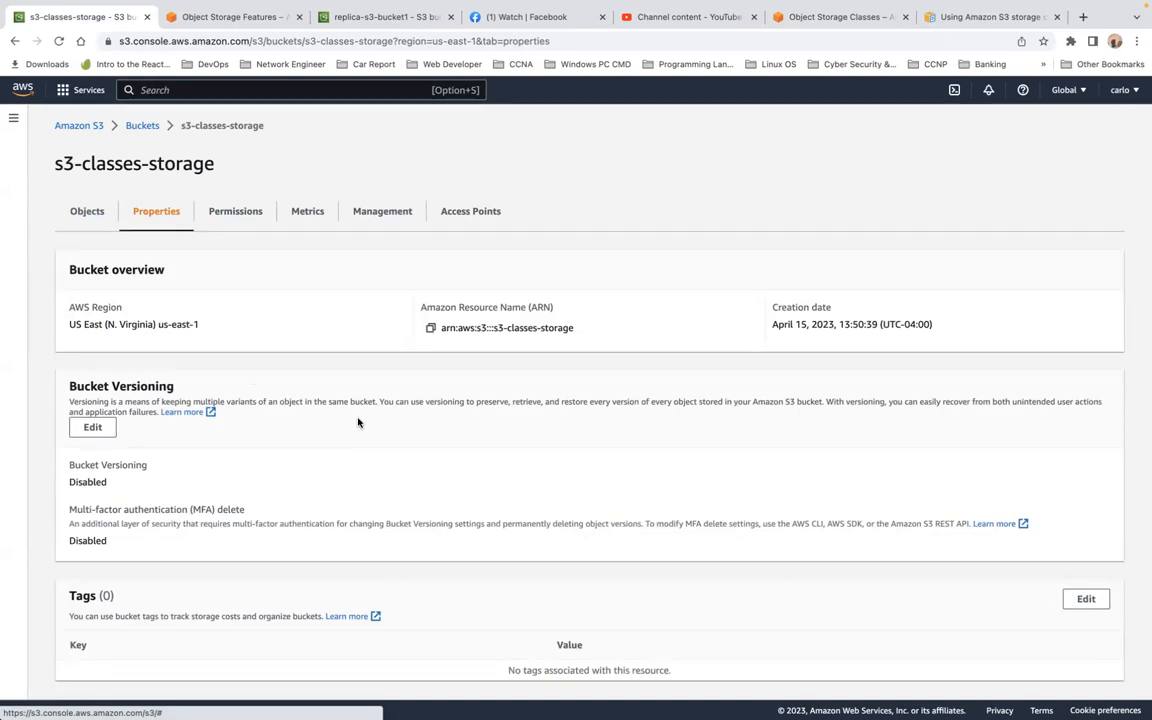
scroll(358, 422, down, 5)
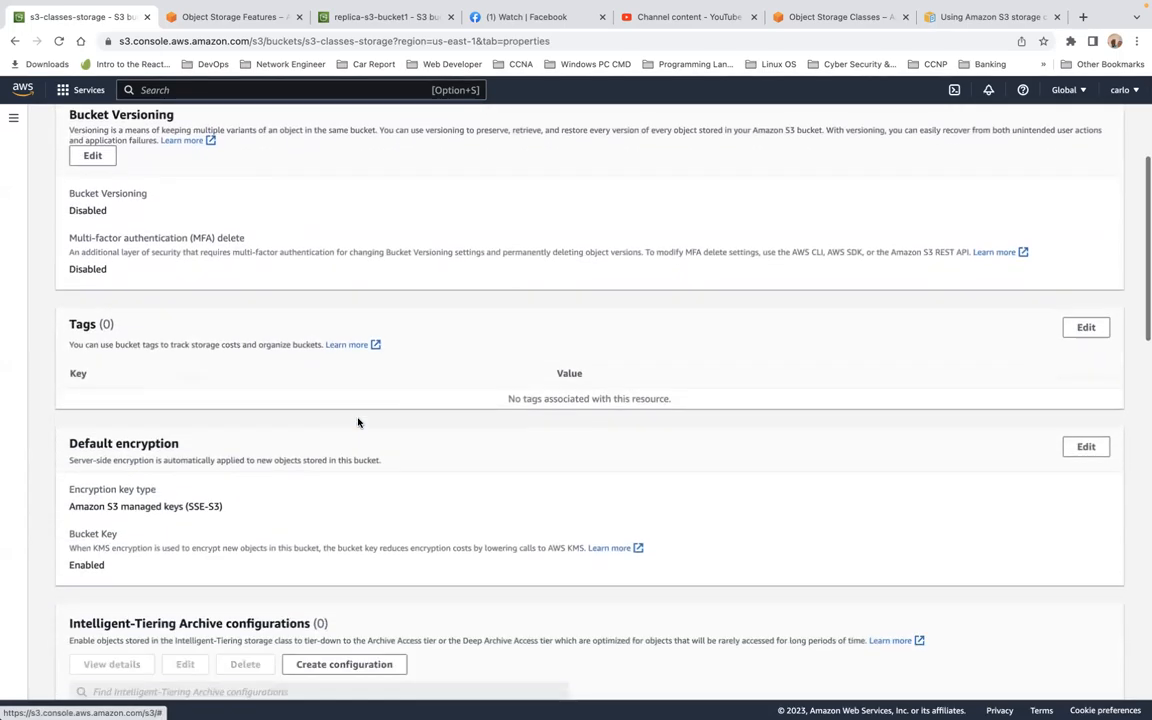
scroll(358, 422, down, 4)
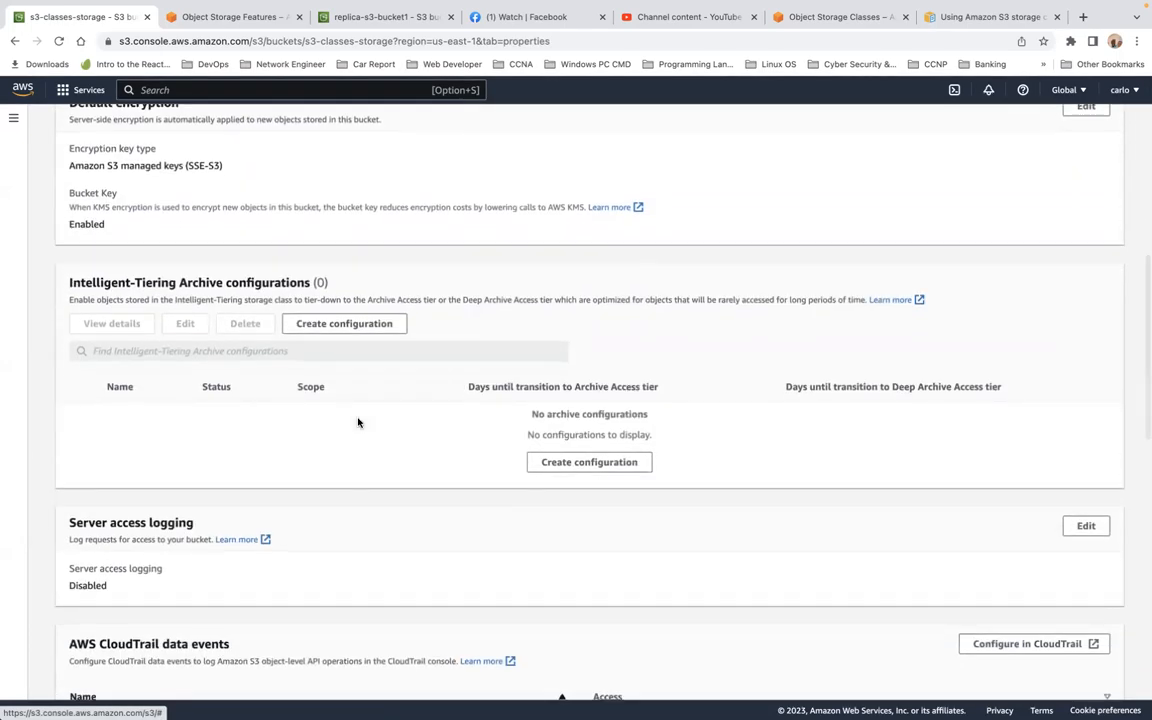
scroll(358, 422, up, 1)
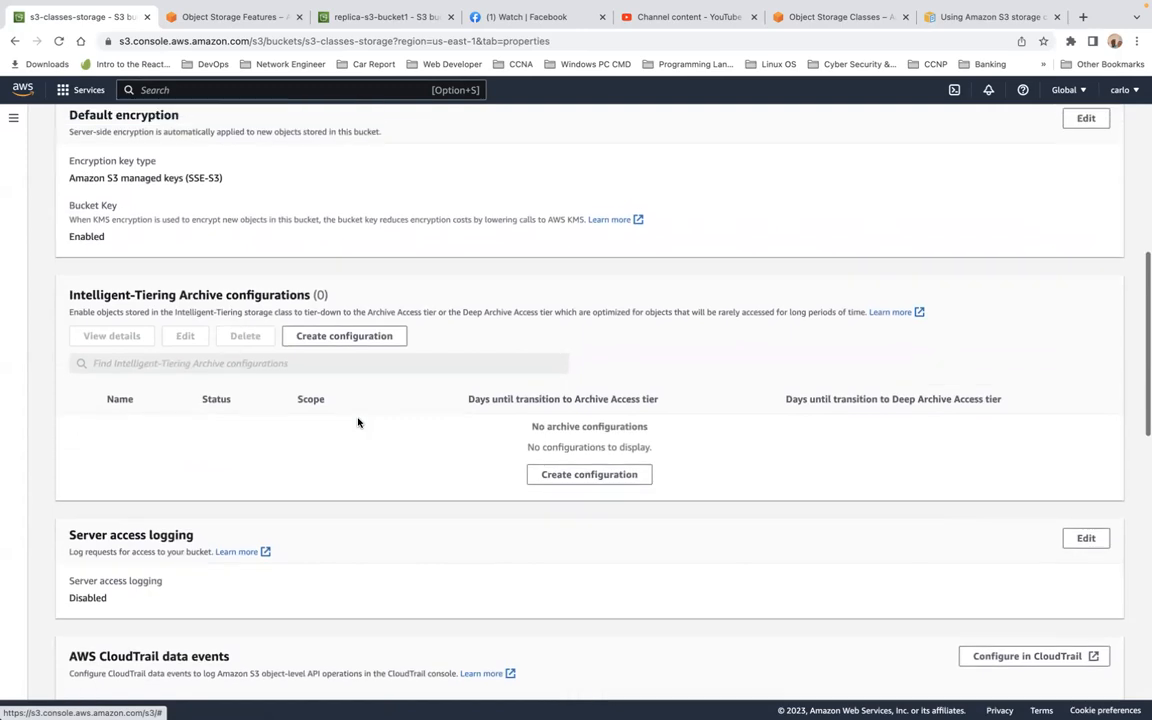
scroll(358, 422, down, 6)
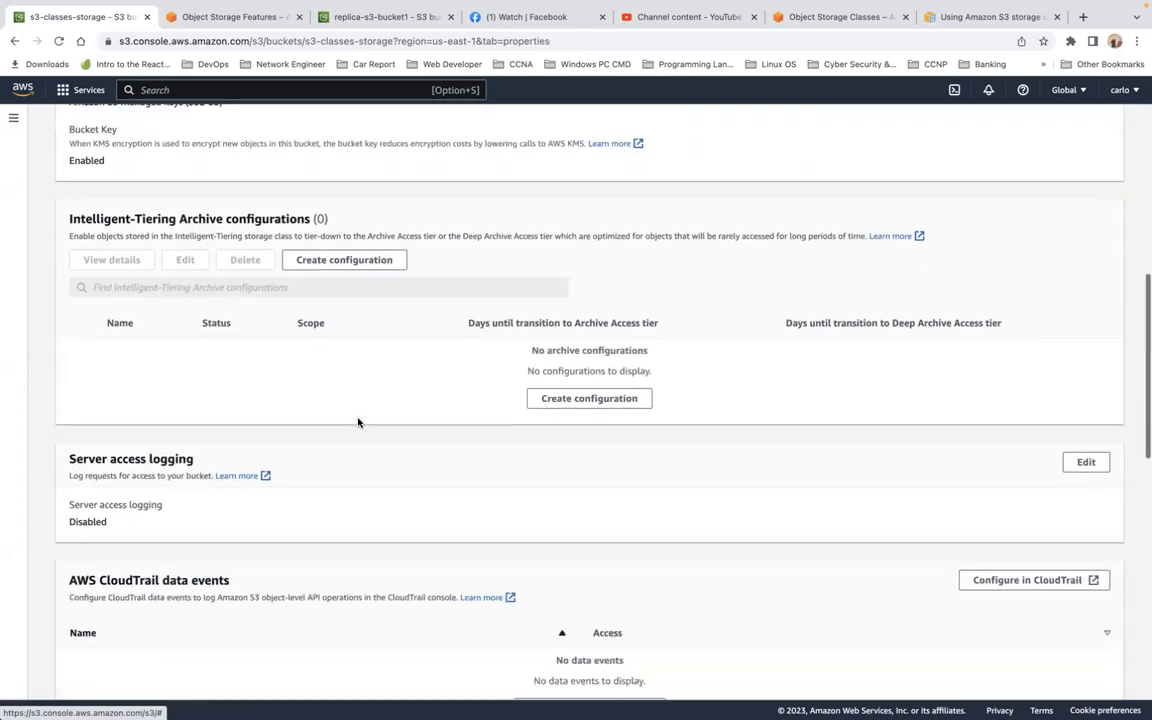
scroll(358, 422, down, 8)
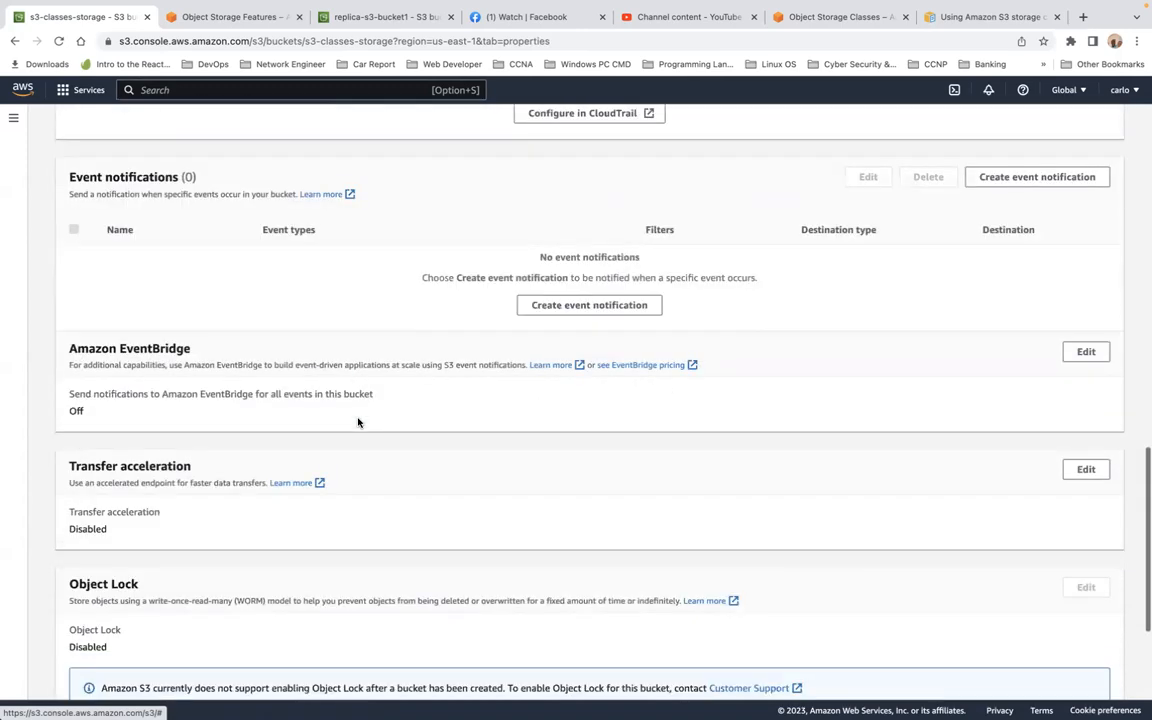
scroll(358, 422, down, 1)
scroll(358, 422, up, 6)
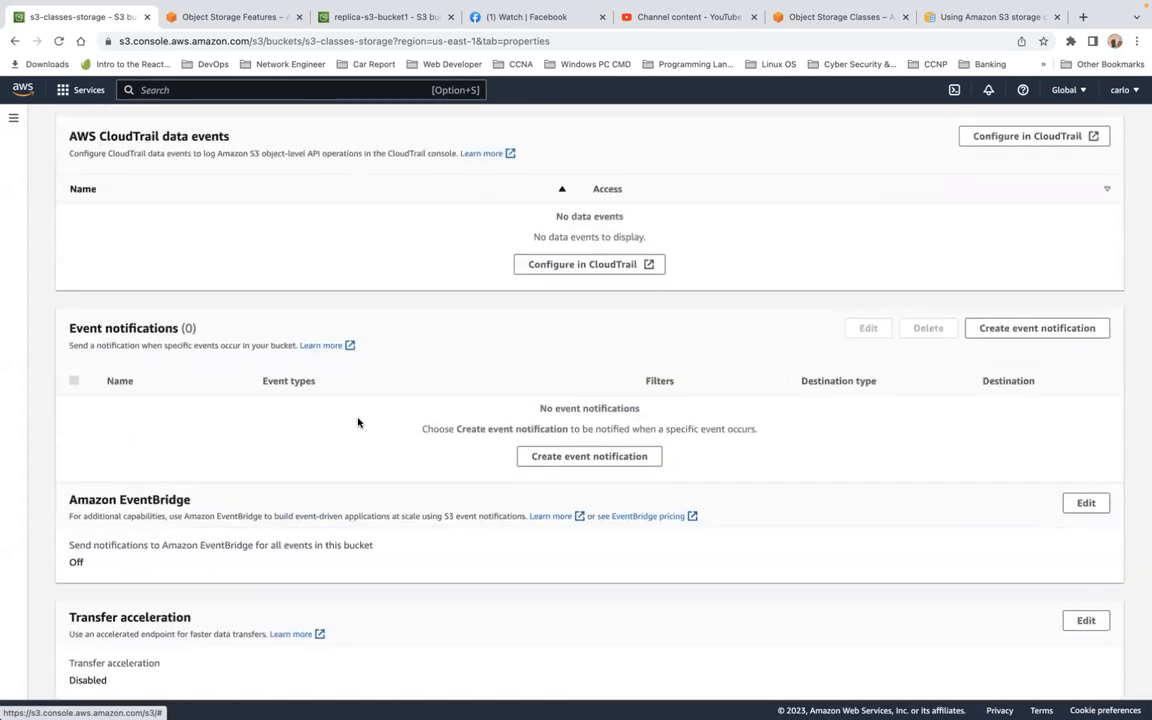
scroll(358, 422, up, 2)
scroll(358, 422, up, 6)
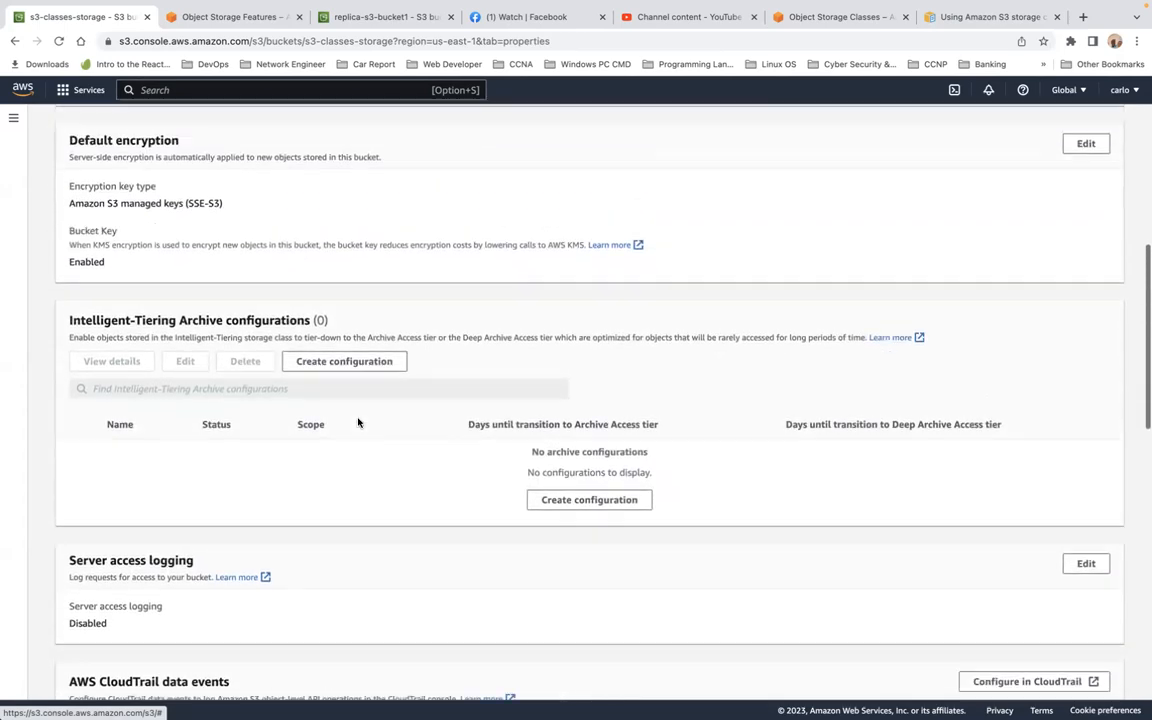
scroll(358, 422, up, 6)
scroll(358, 422, up, 2)
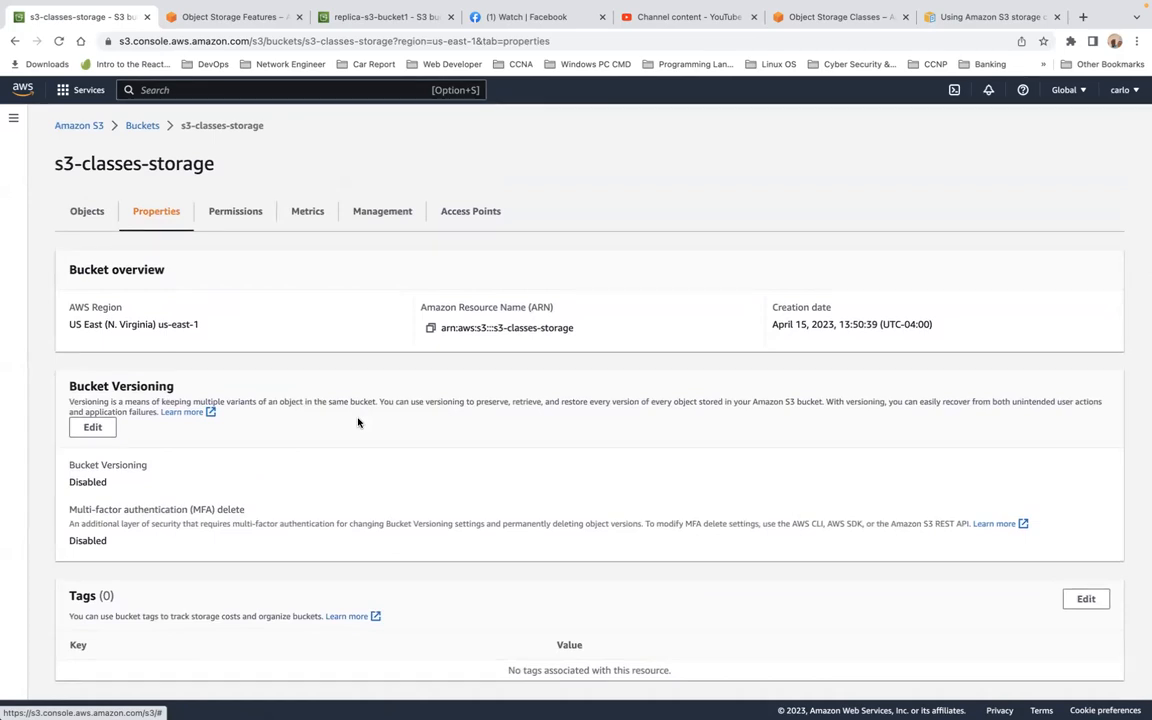
scroll(358, 422, down, 3)
scroll(358, 422, down, 5)
scroll(358, 422, down, 3)
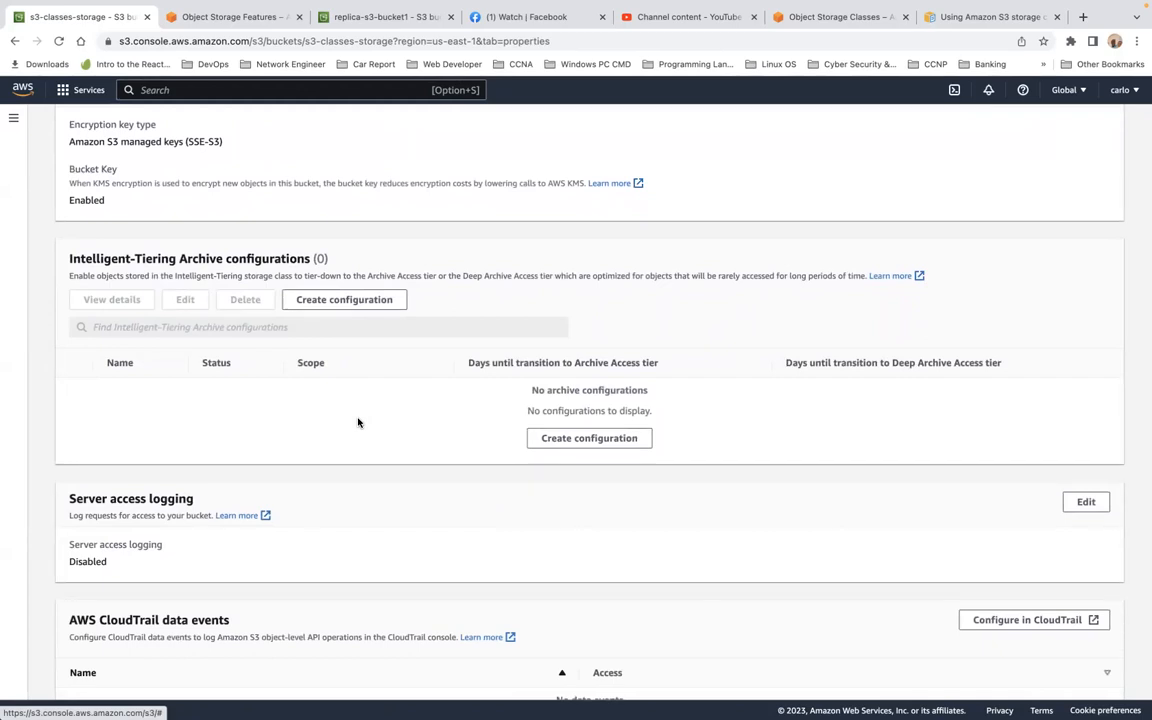
scroll(358, 422, up, 15)
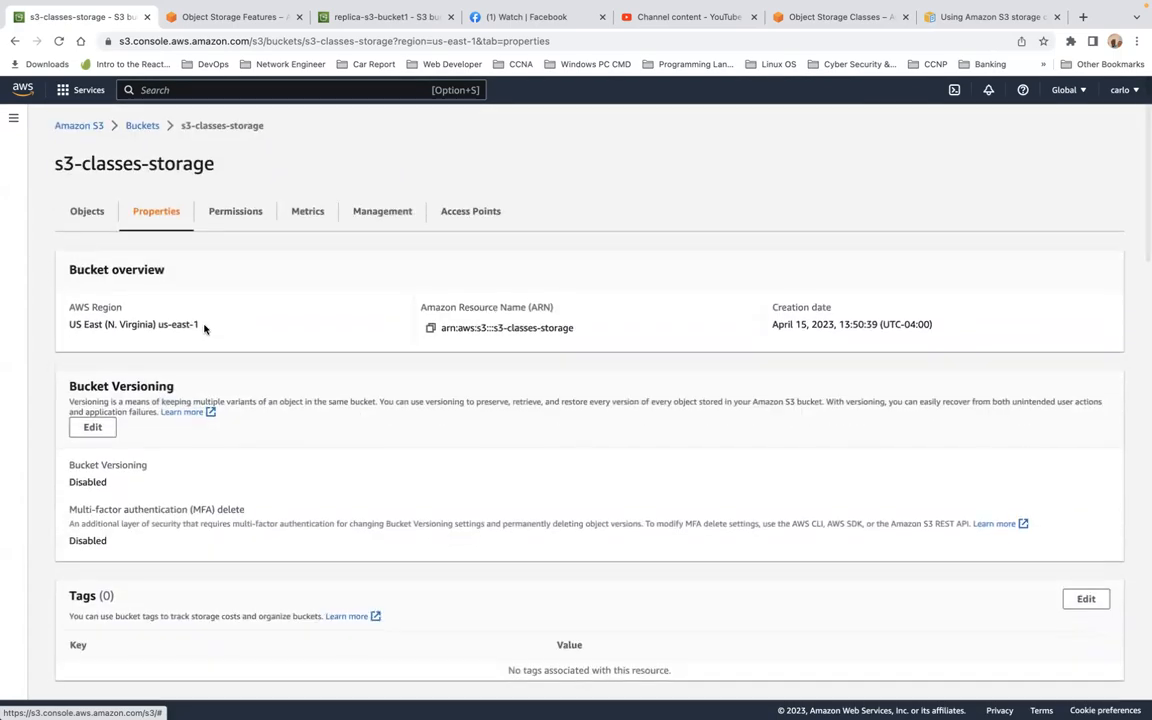
- Open the 1920_2019-brusselsairport-piera.jpg object from the bucket's object list and locate its Storage class section
click(86, 212)
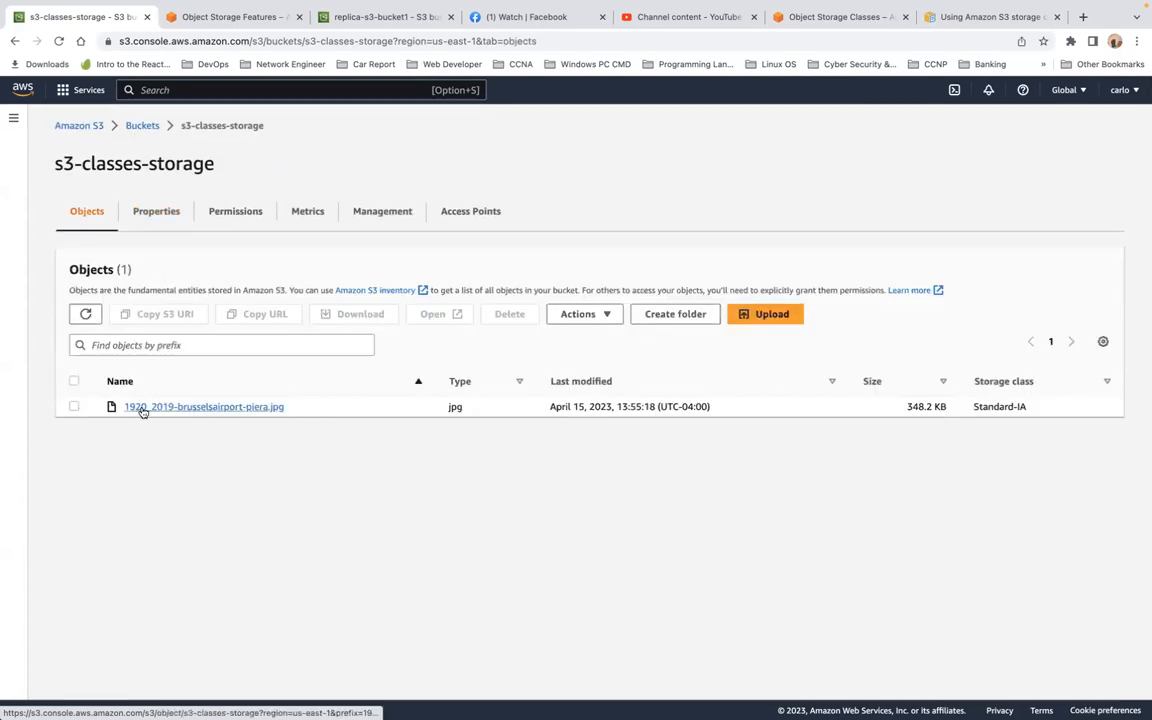
click(142, 406)
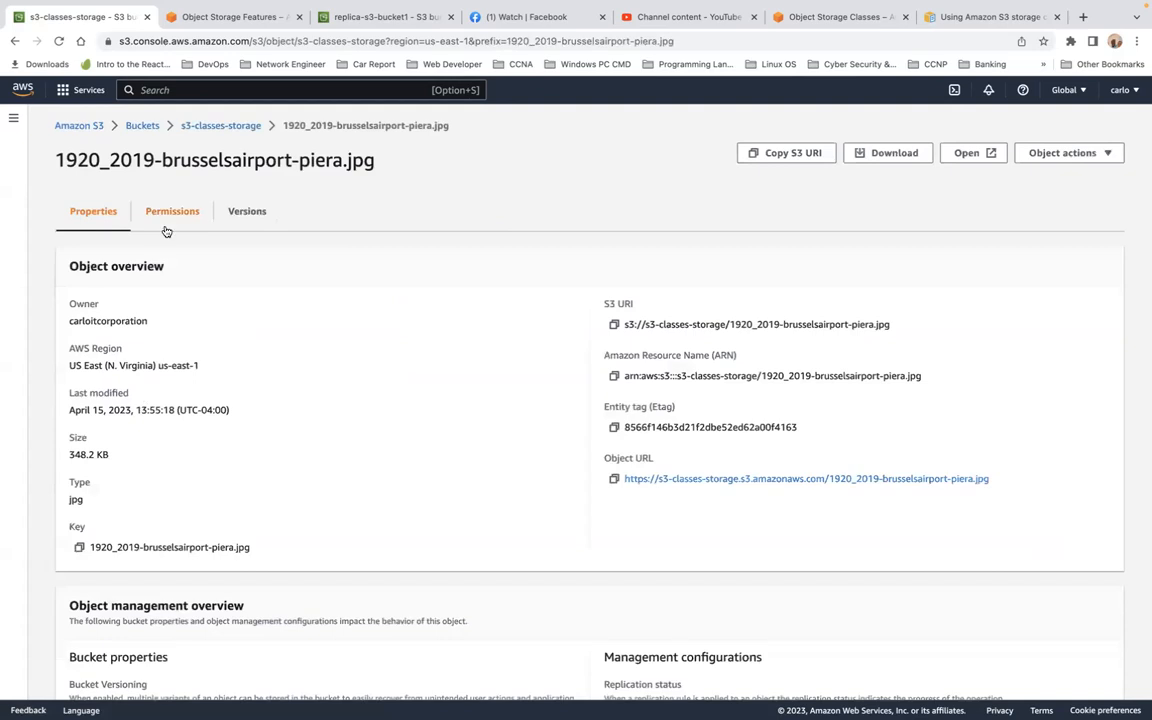
scroll(160, 327, down, 6)
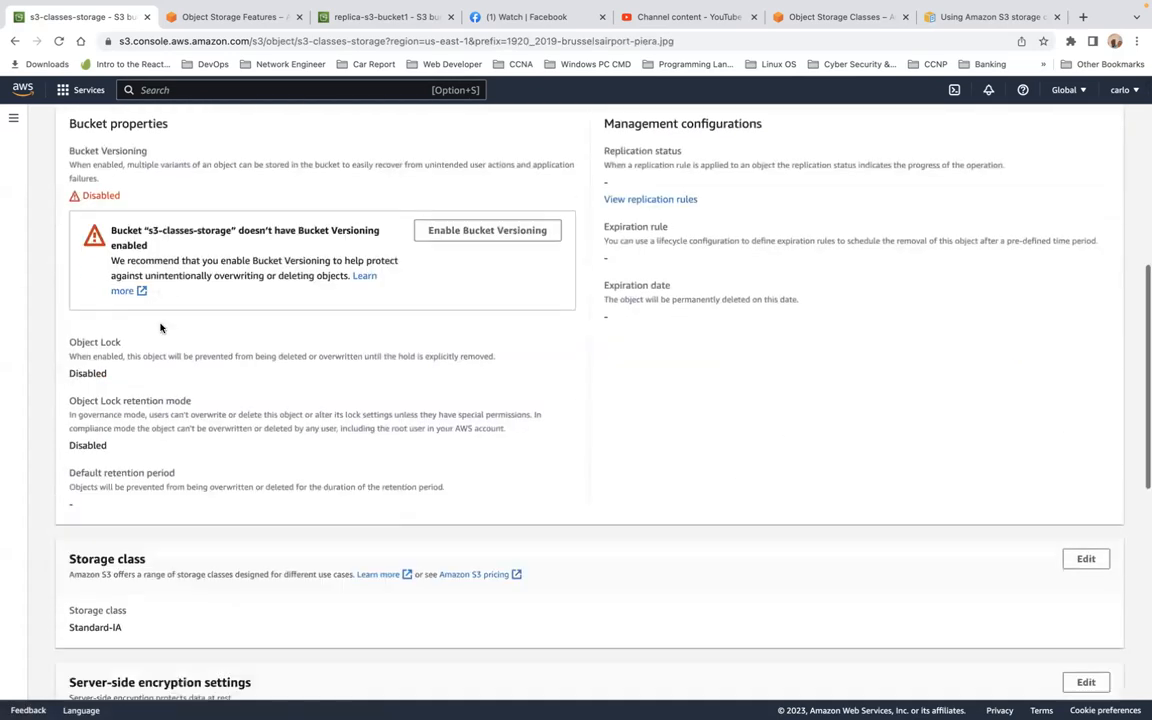
scroll(160, 325, down, 2)
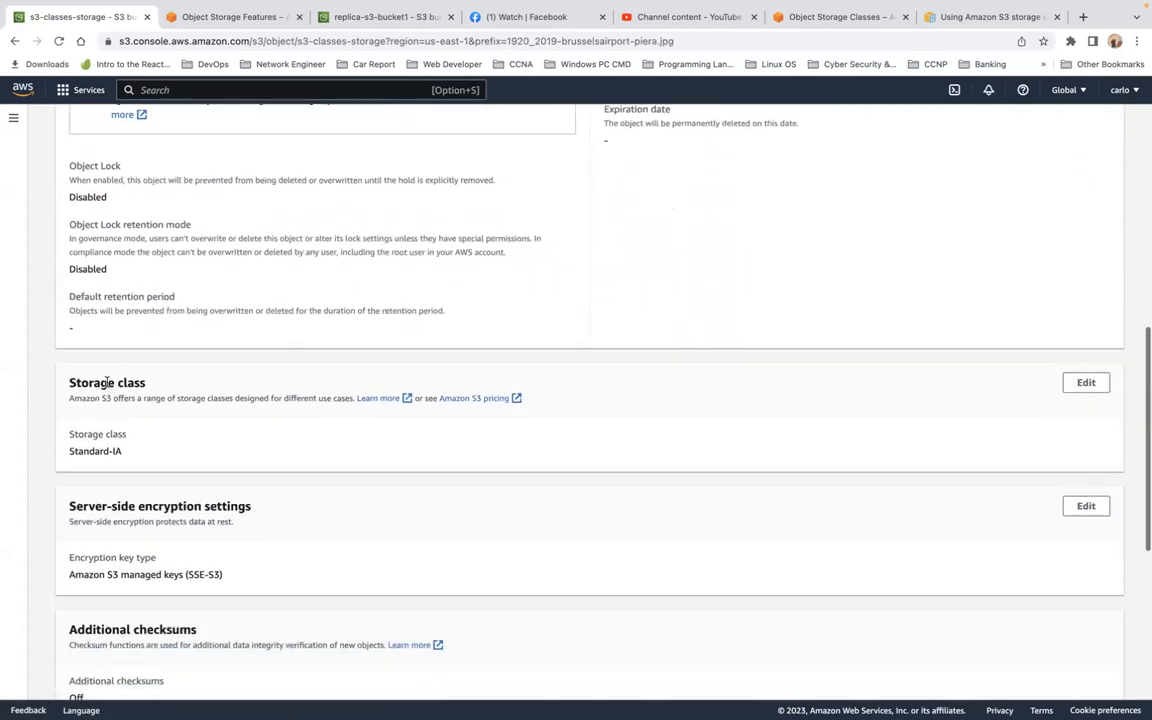
- Change the object's storage class to Intelligent-Tiering, save the change and close the status page
click(1086, 389)
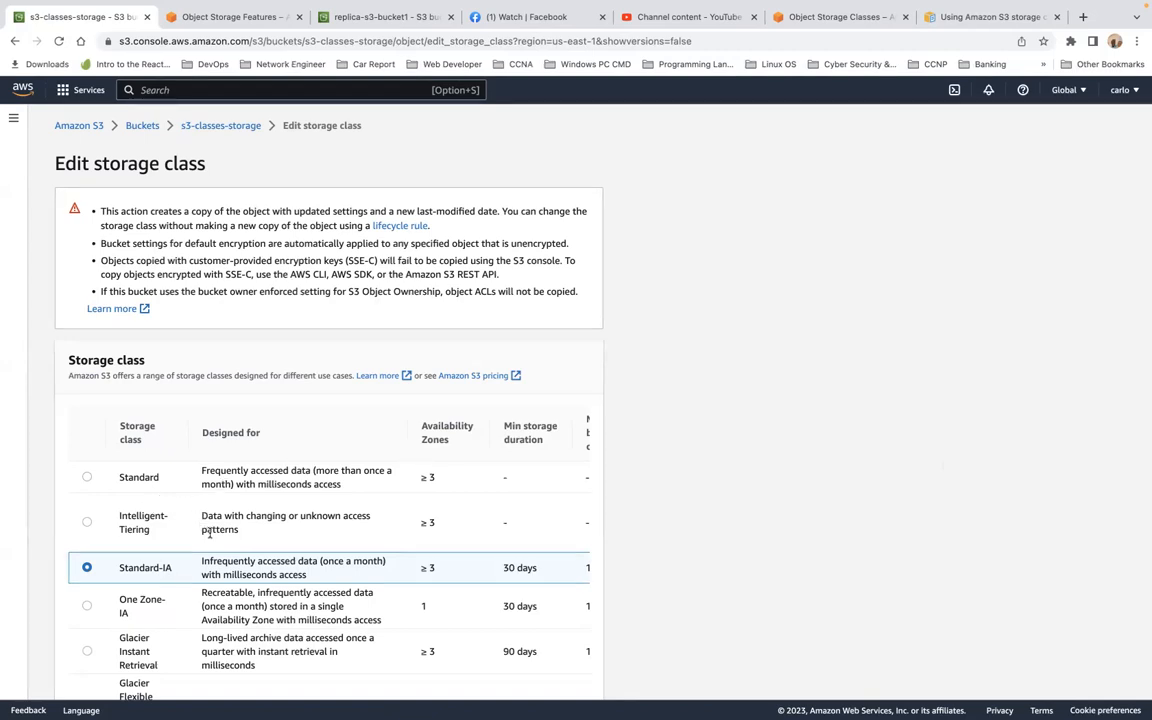
scroll(210, 537, down, 1)
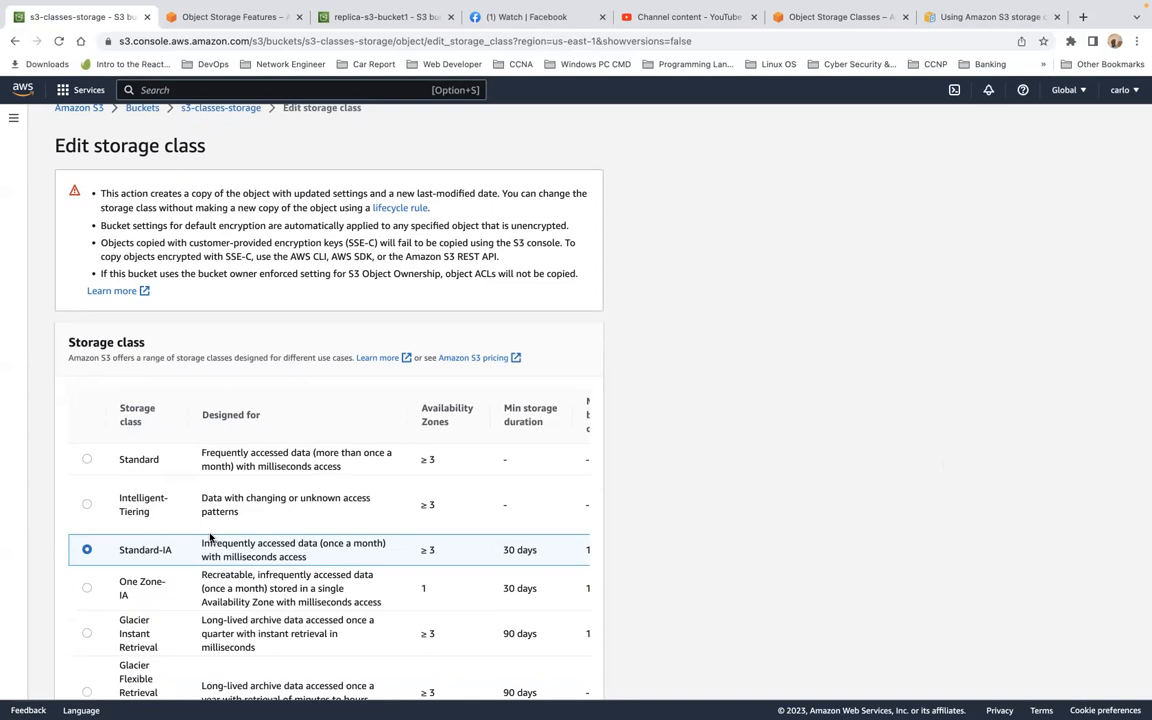
click(89, 507)
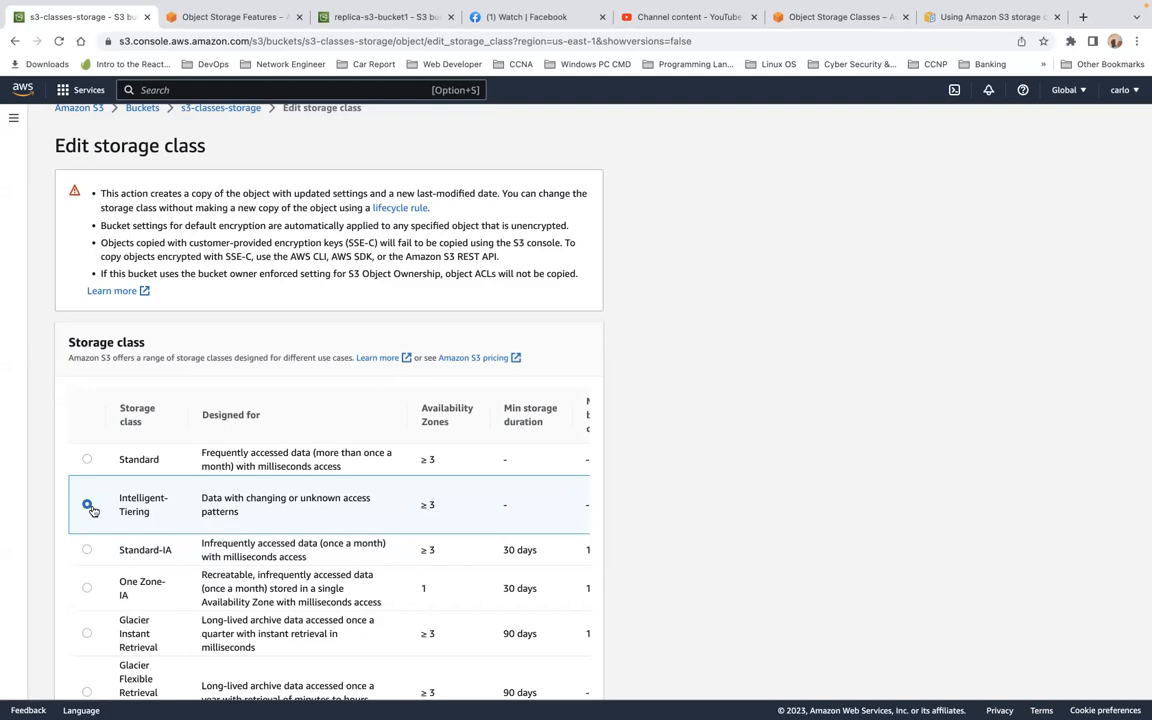
scroll(92, 510, down, 5)
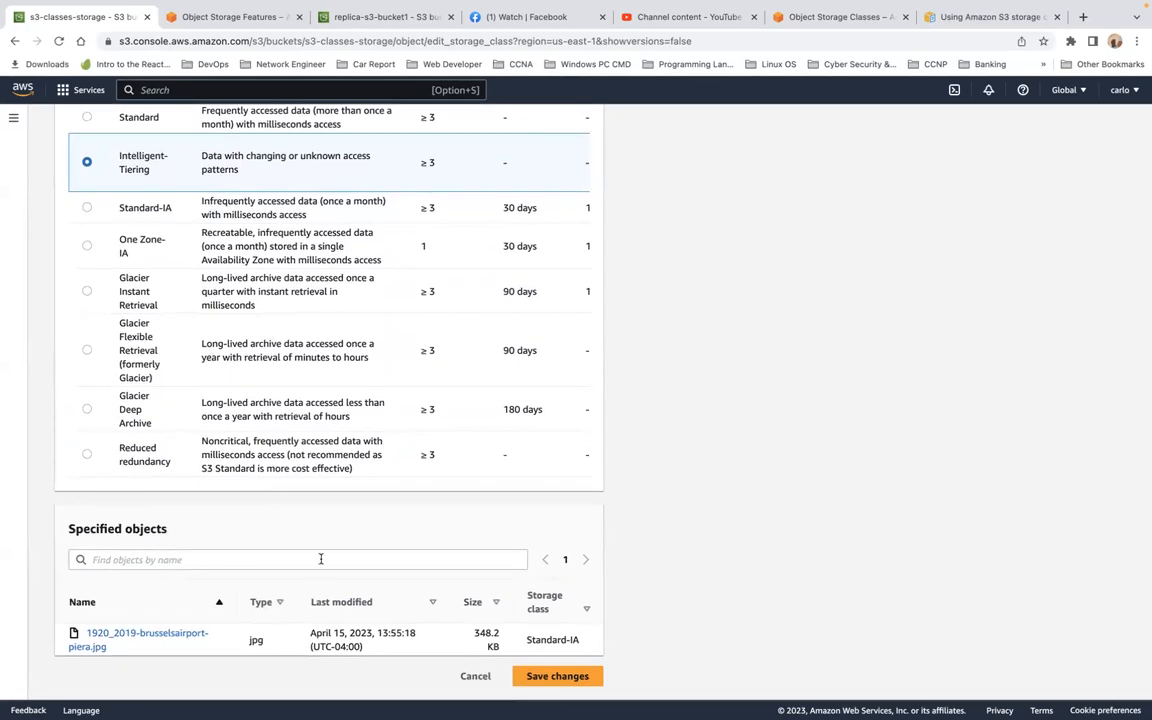
click(554, 678)
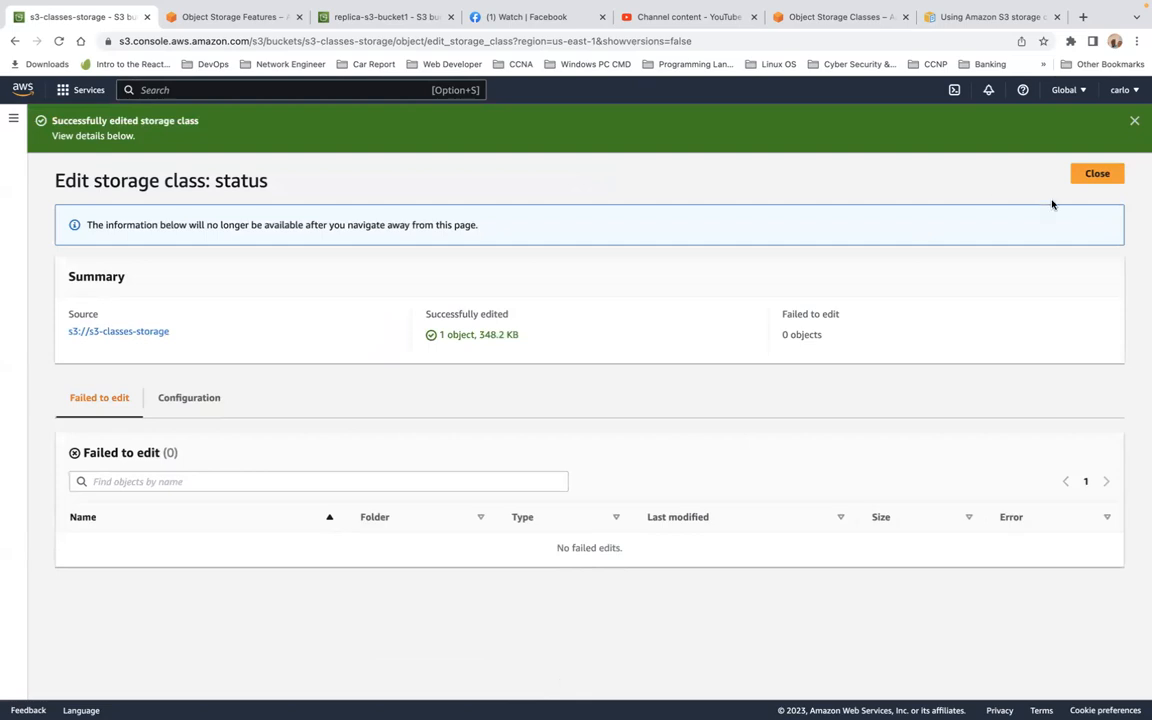
click(1097, 174)
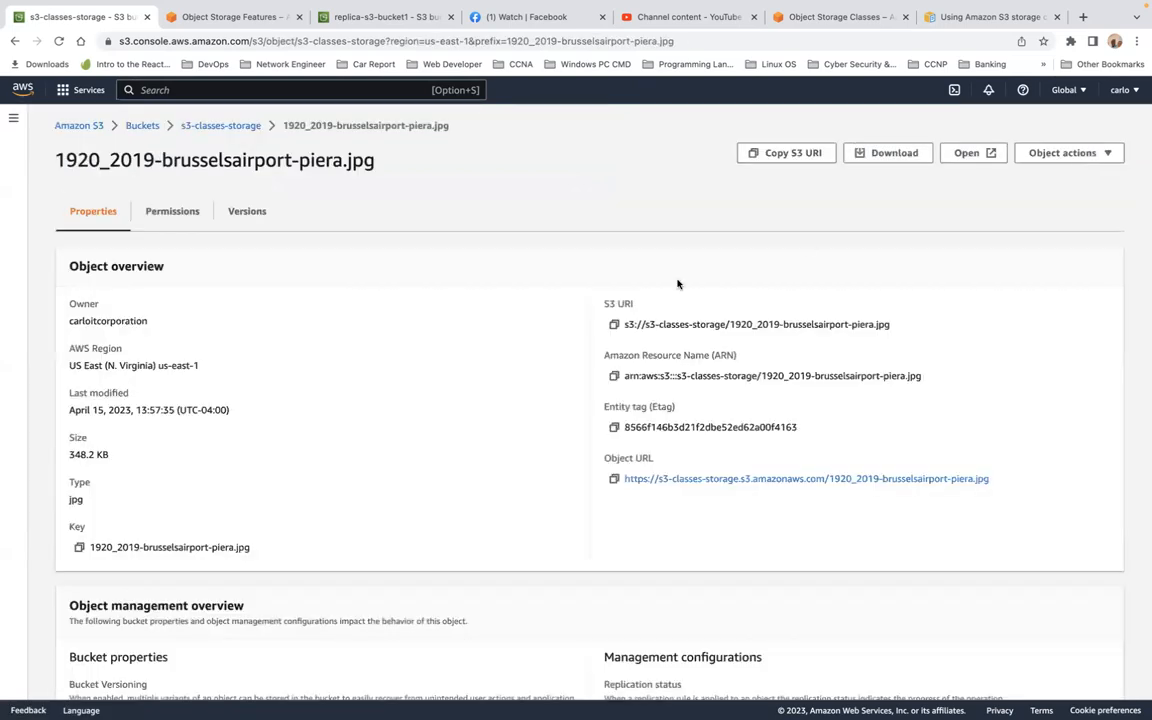
- Reopen 1920_2019-brusselsairport-piera.jpg from the s3-classes-storage bucket and check its storage class, access tier and retrieval time
click(145, 125)
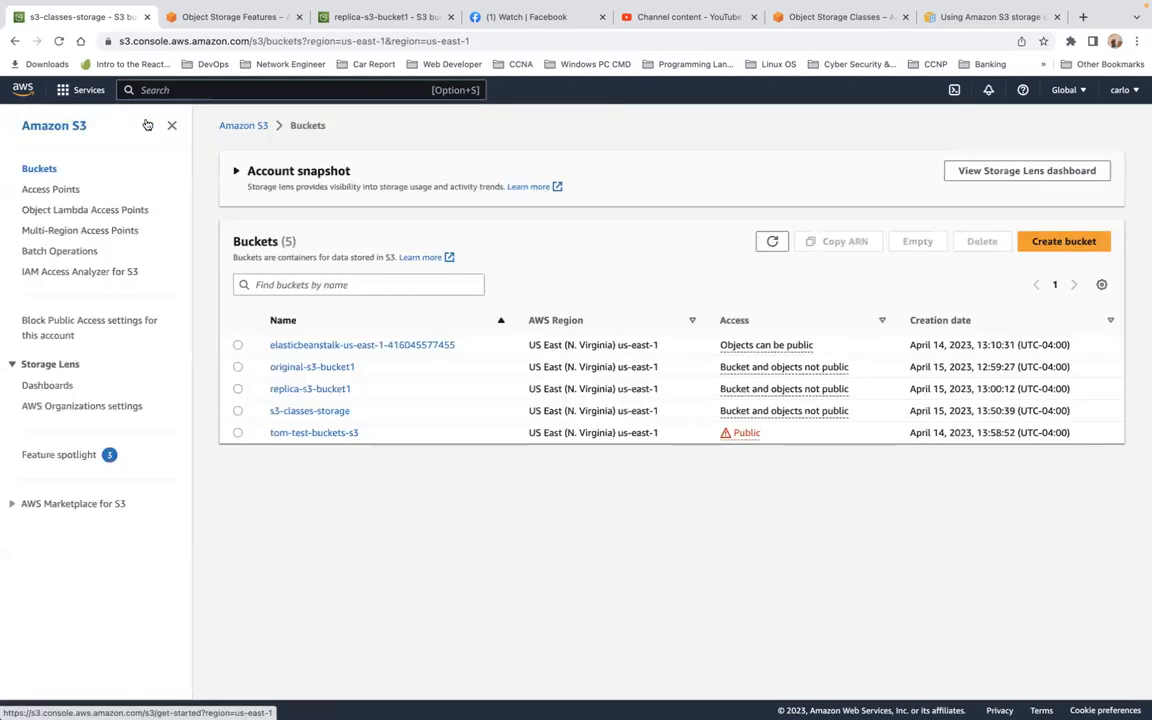
click(326, 412)
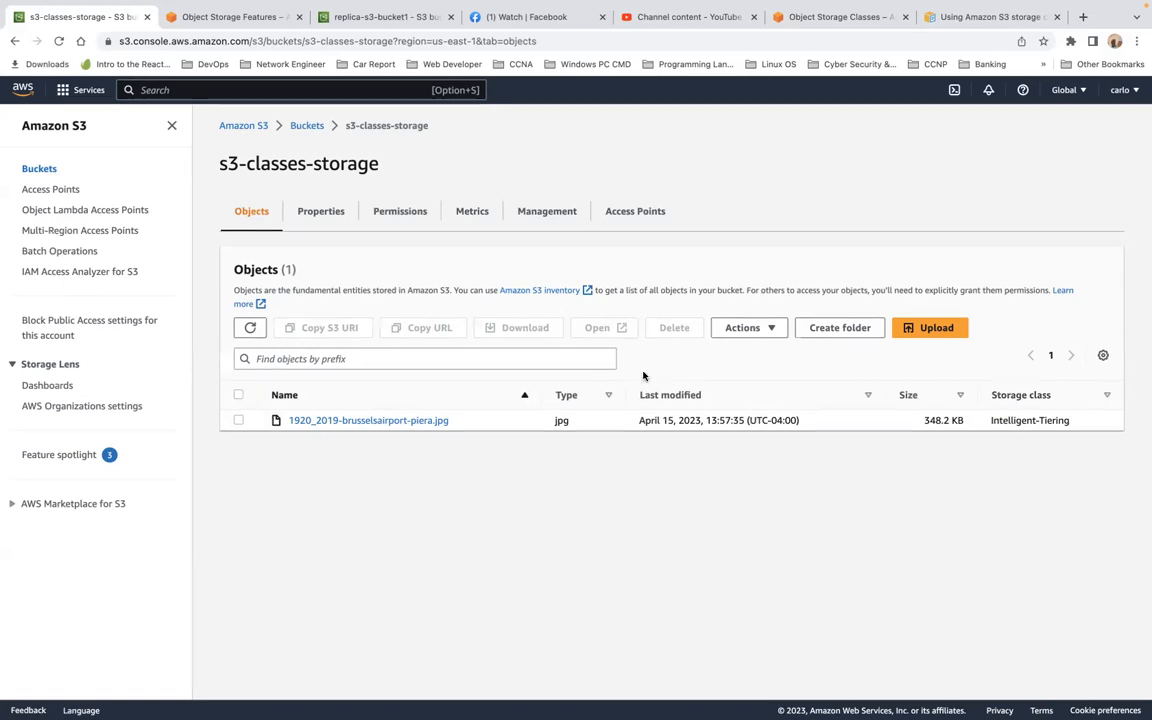
click(384, 421)
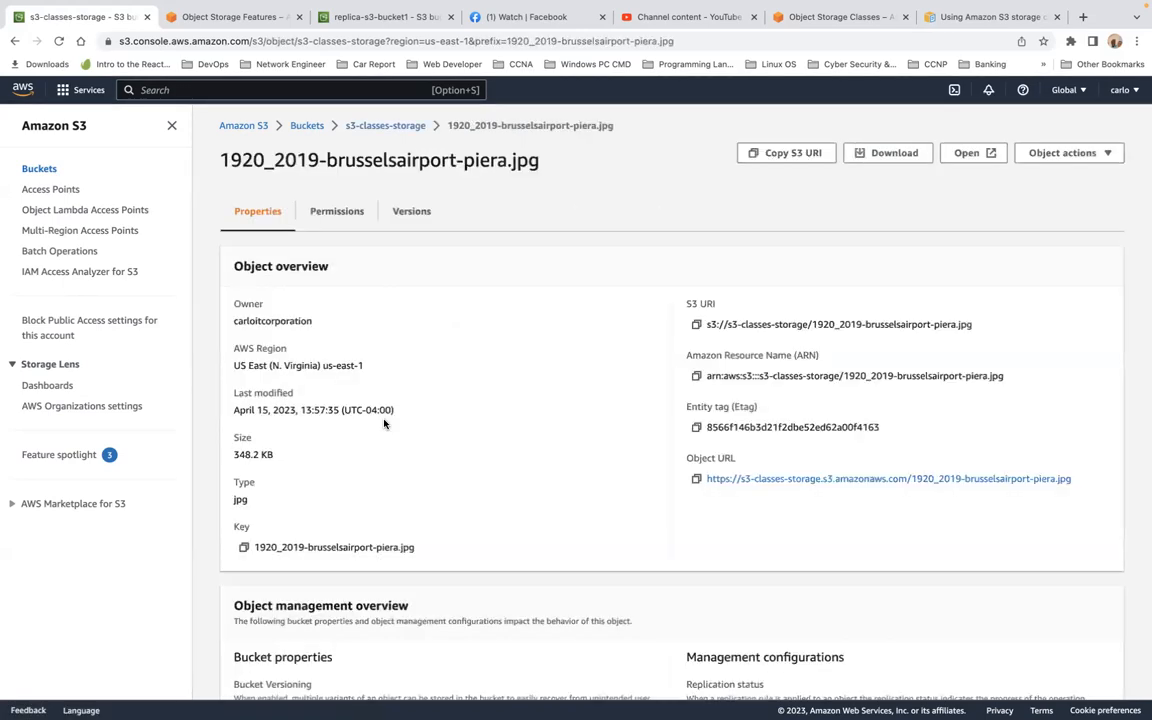
scroll(392, 378, down, 2)
scroll(392, 378, down, 12)
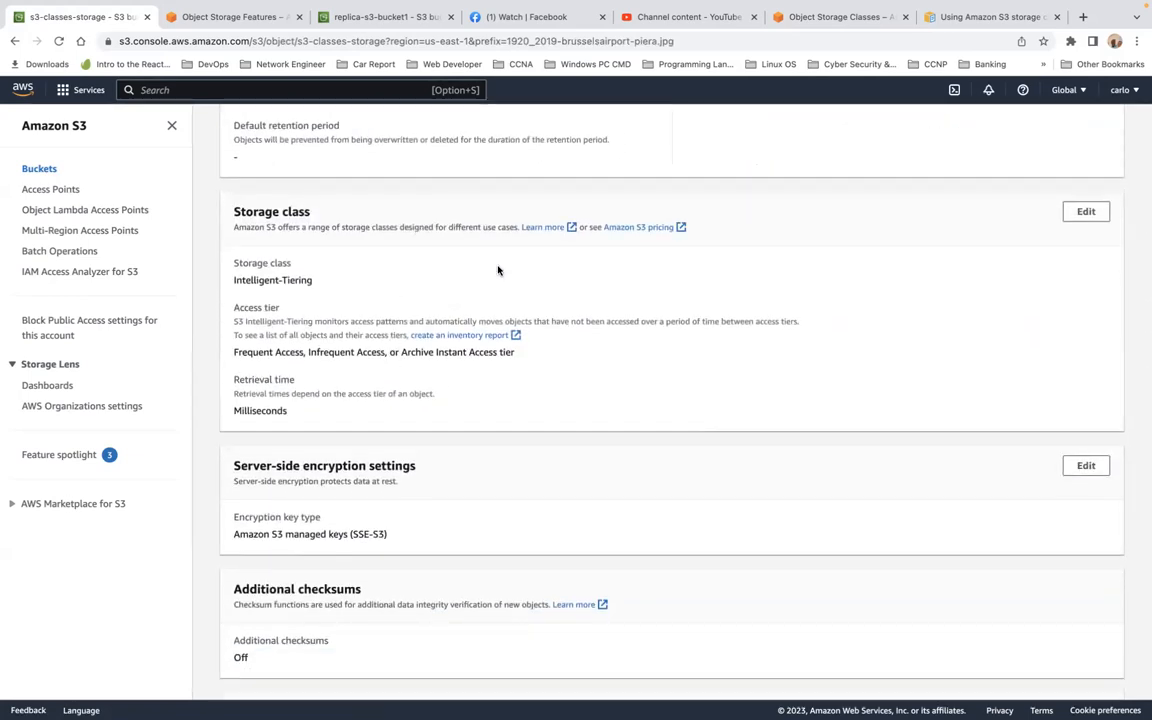
- Examine the storage classes offered on the object's Edit storage class page and return to the s3-classes-storage bucket without saving
scroll(498, 270, up, 3)
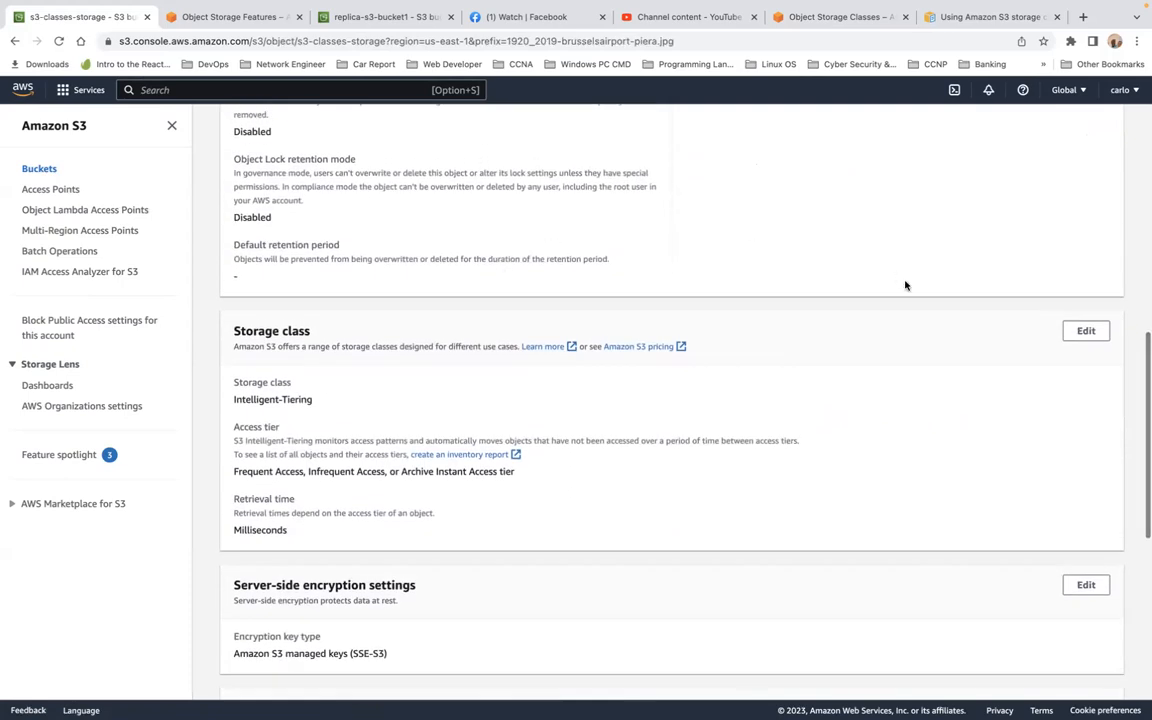
click(1084, 331)
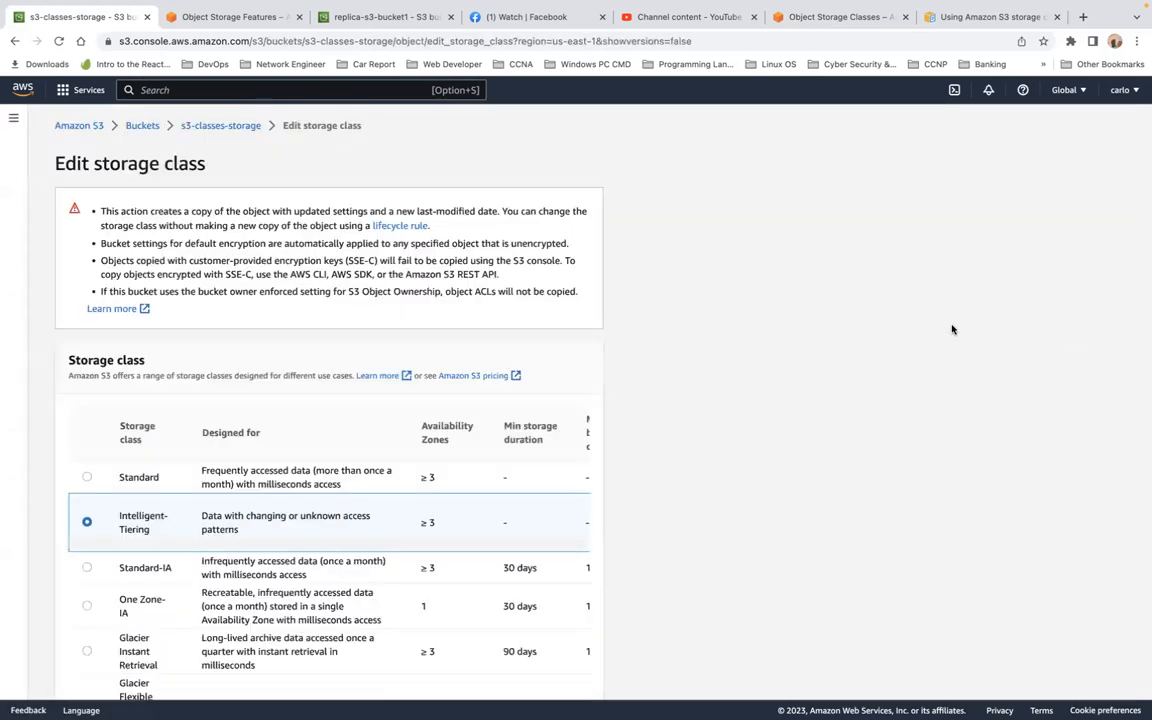
scroll(377, 565, down, 1)
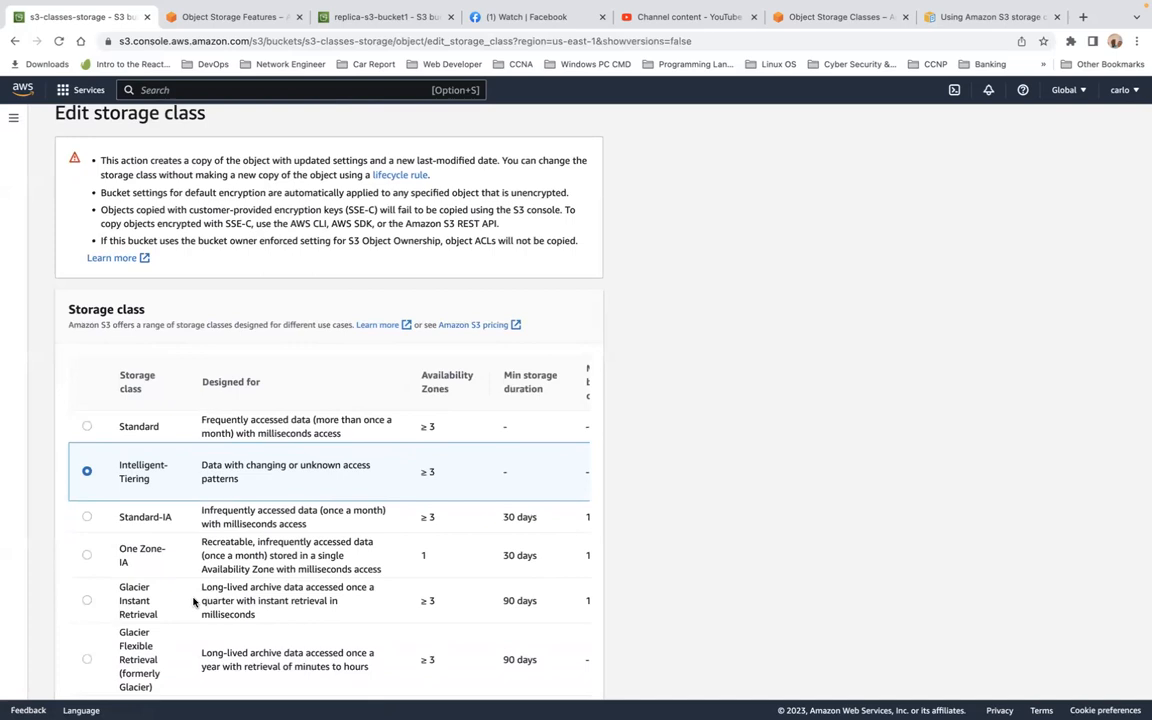
scroll(255, 612, down, 3)
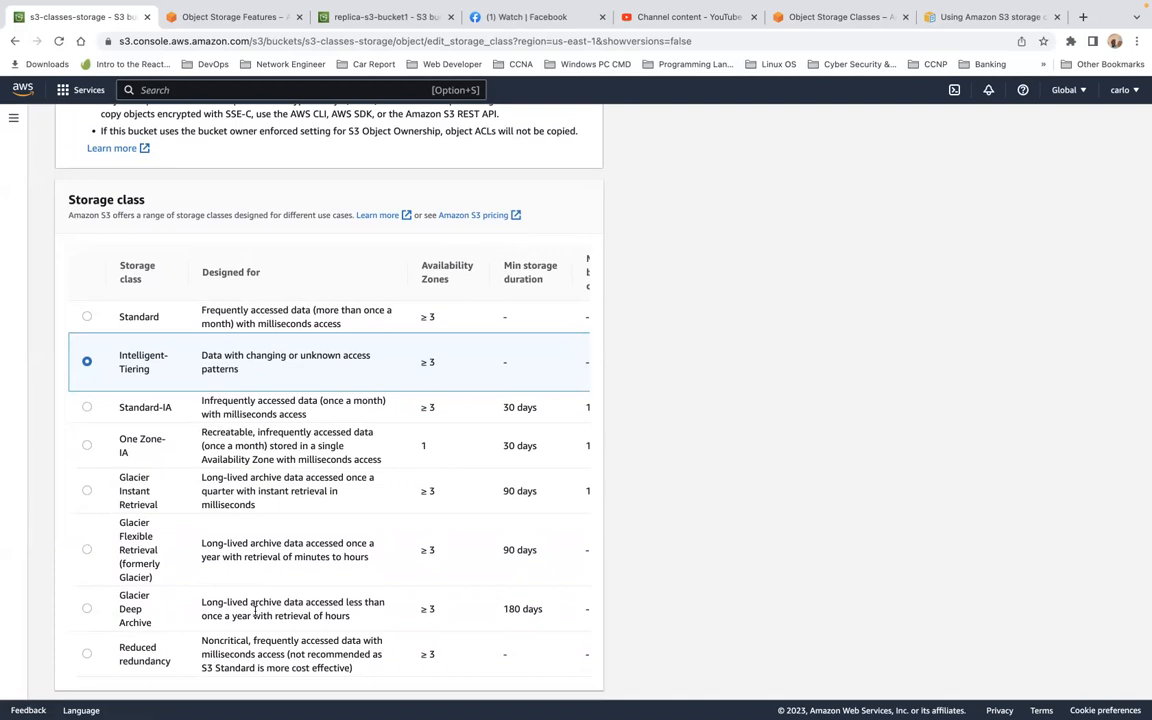
scroll(255, 610, down, 3)
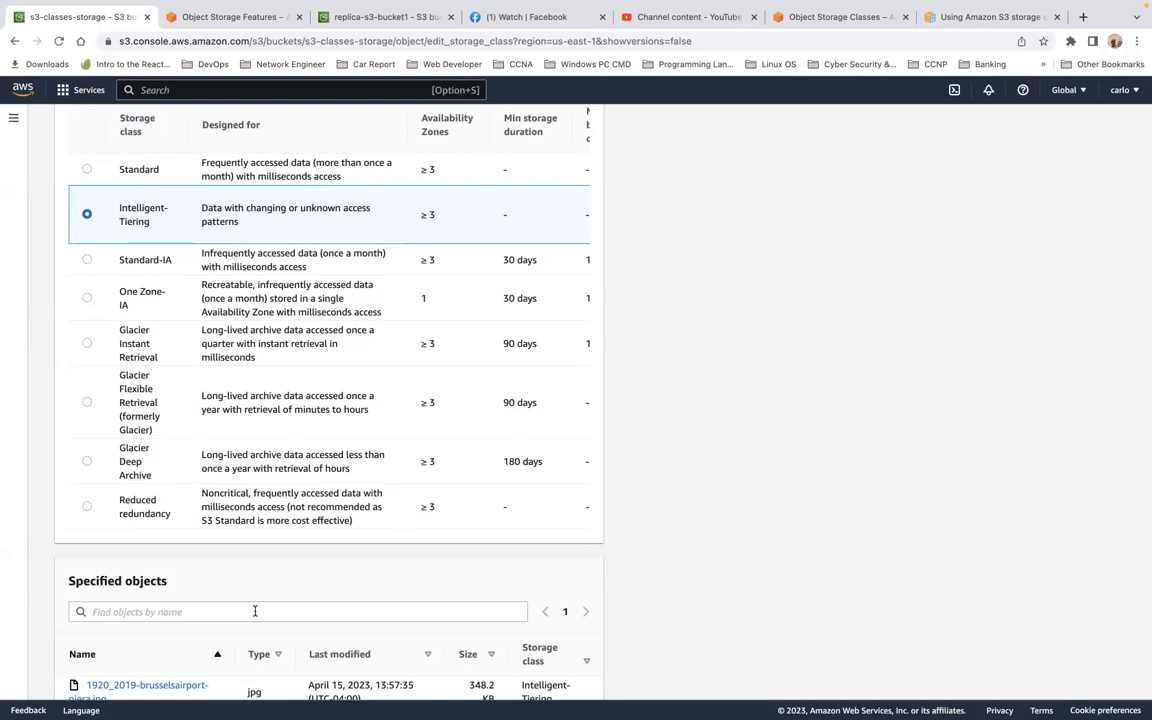
scroll(255, 611, up, 5)
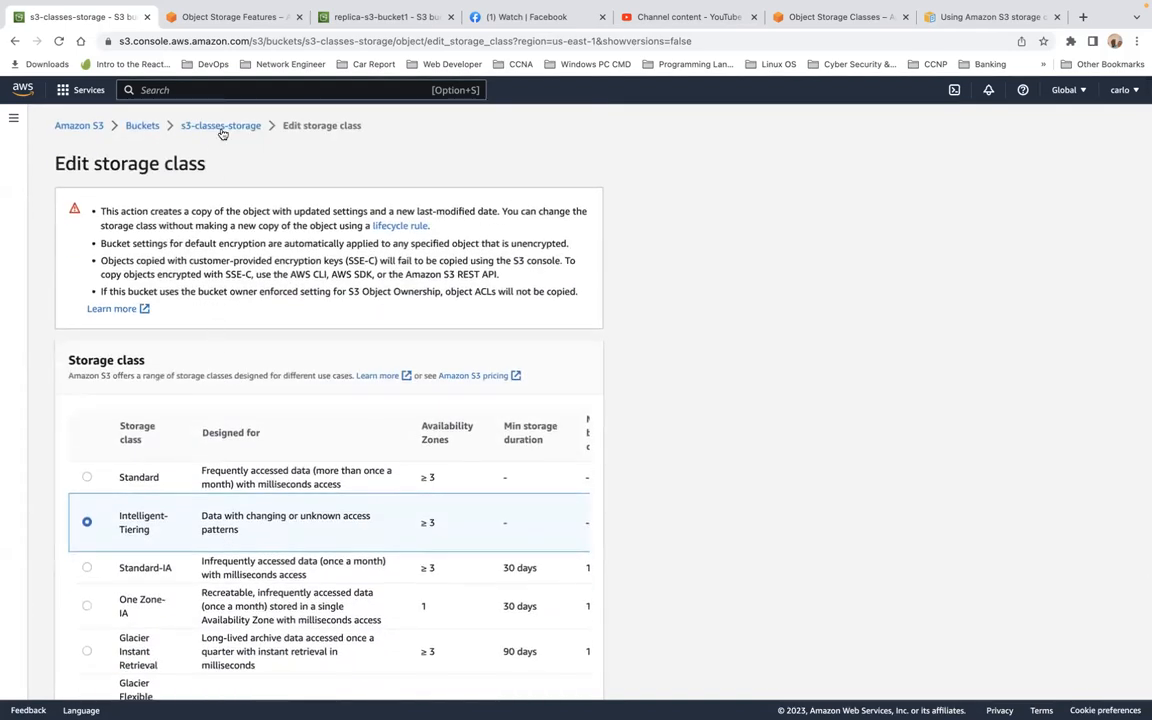
click(221, 128)
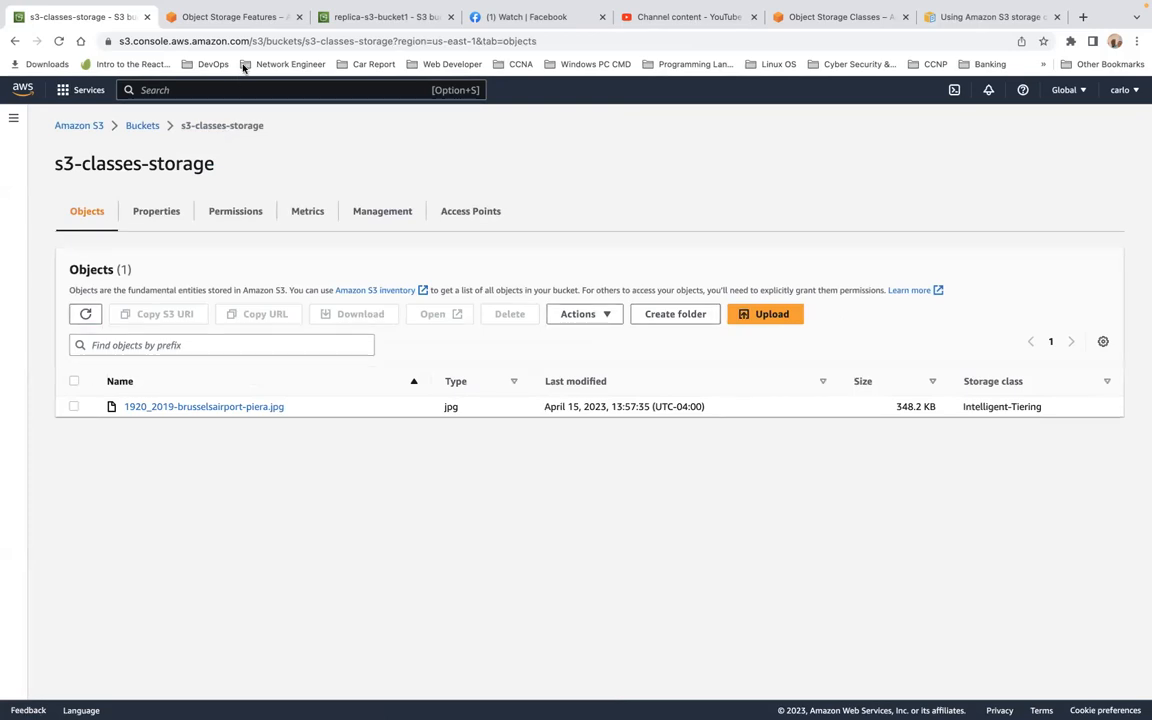
- Start a new lifecycle rule for the bucket, name it TestRule and apply it to all objects in the bucket
click(366, 214)
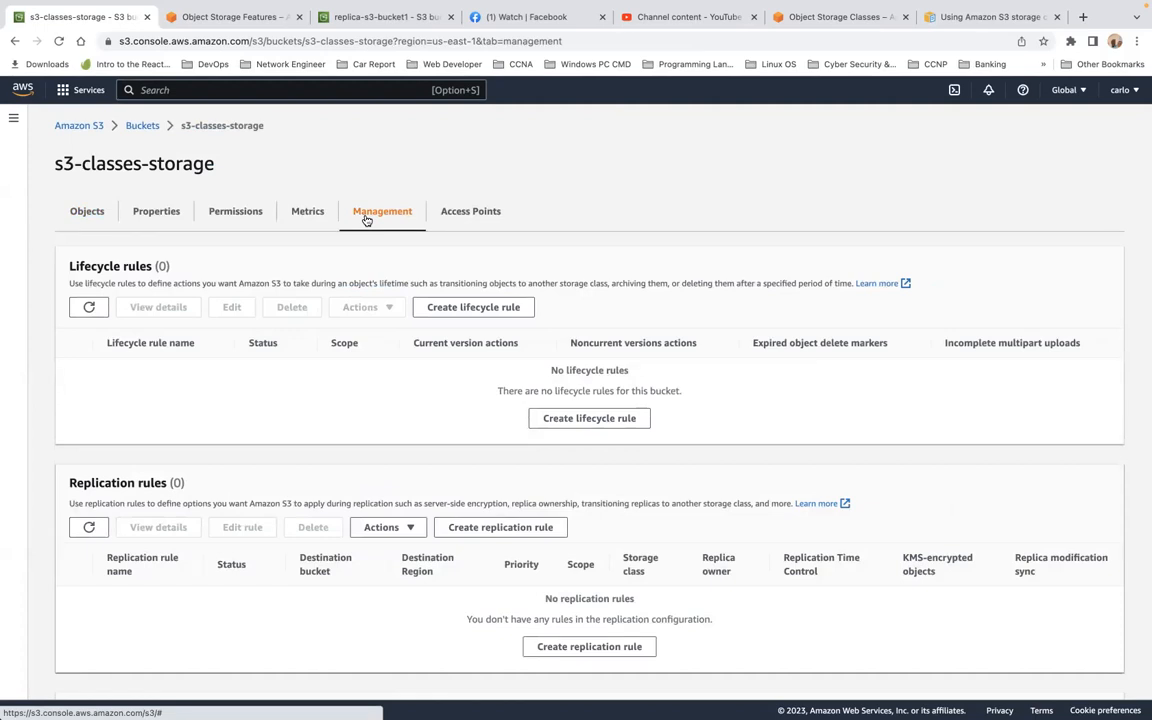
click(449, 312)
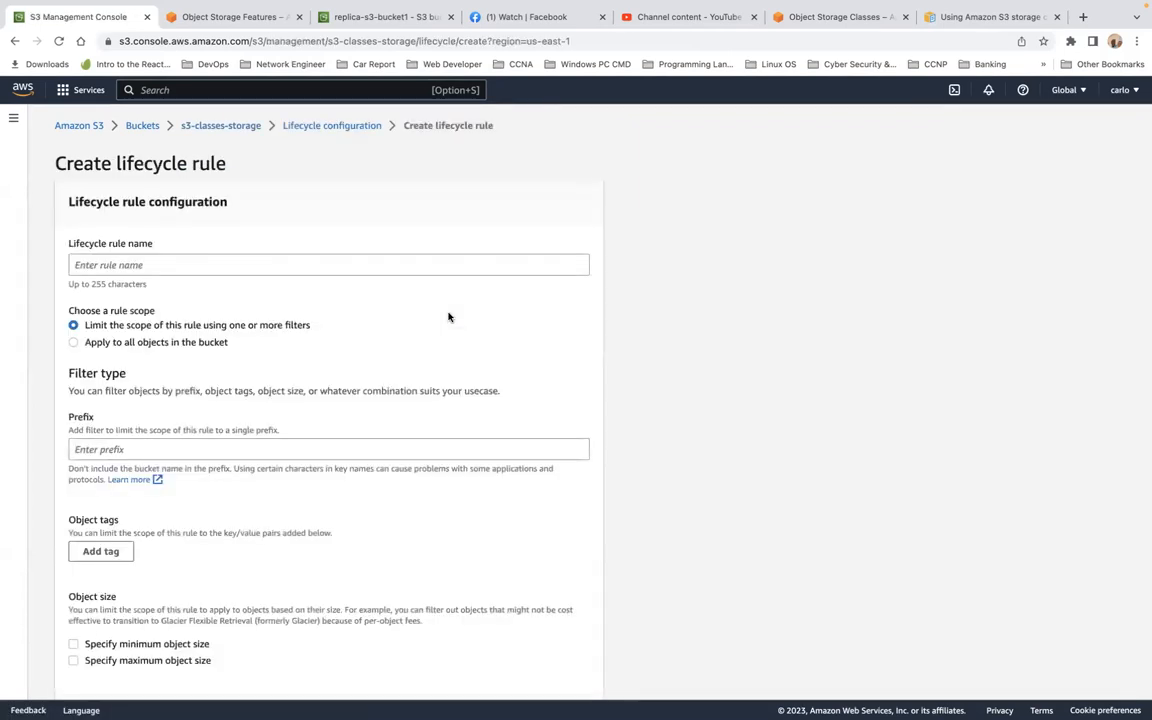
click(248, 264)
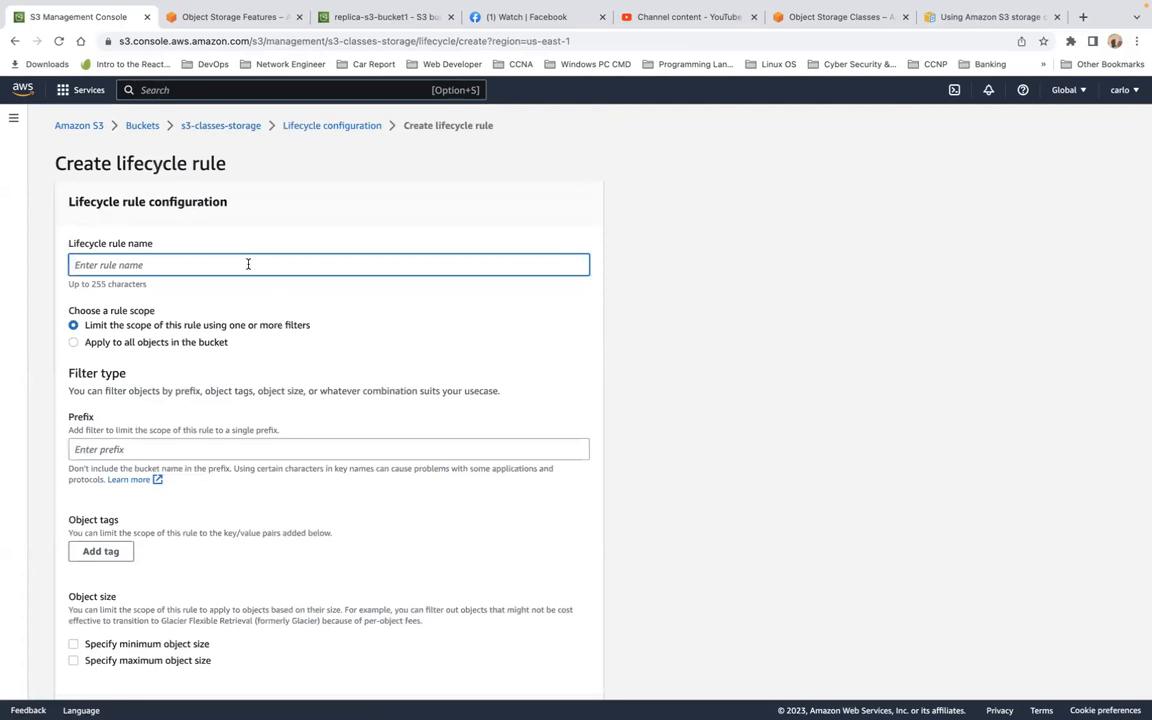
text(TestRule)
click(182, 343)
- Enable moving current object versions between storage classes and set the Standard-IA transition to 30 days after object creation
scroll(399, 396, down, 1)
scroll(399, 396, down, 2)
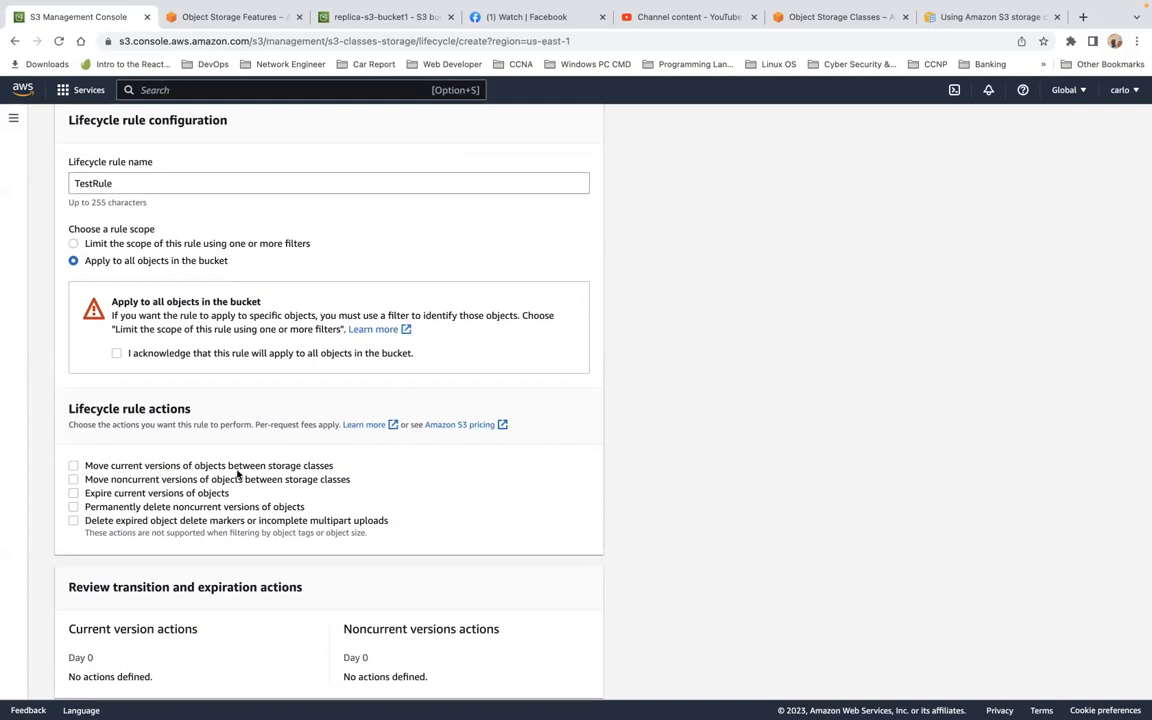
click(161, 468)
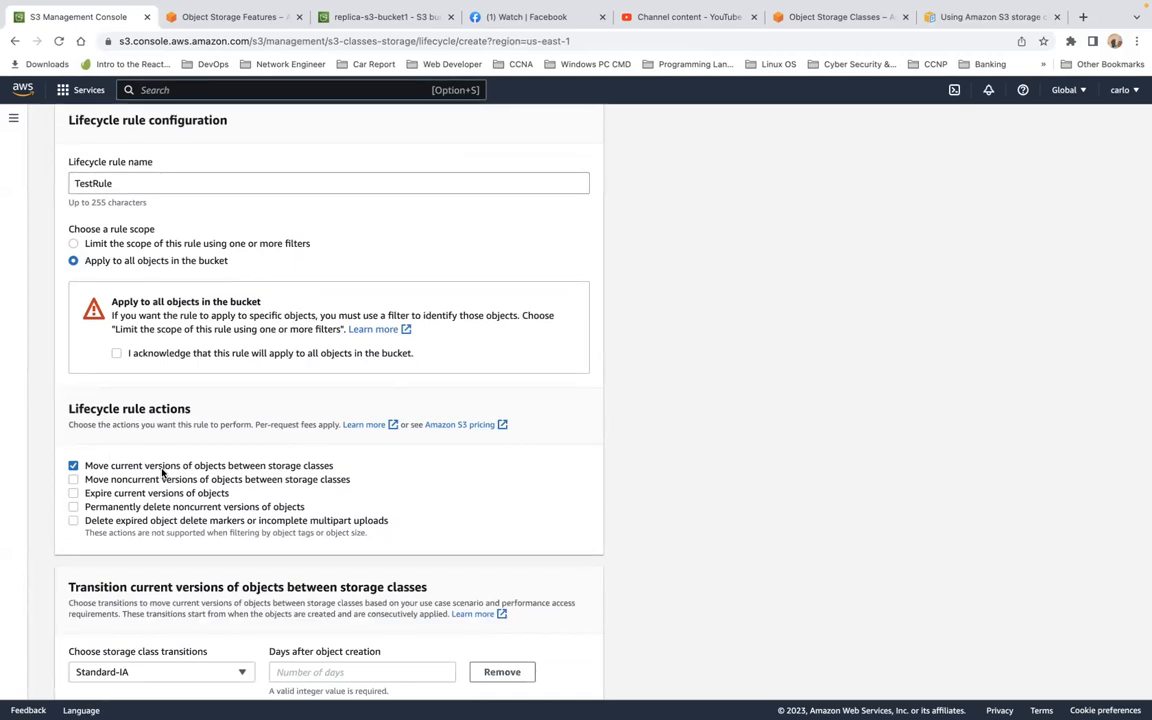
scroll(161, 472, down, 3)
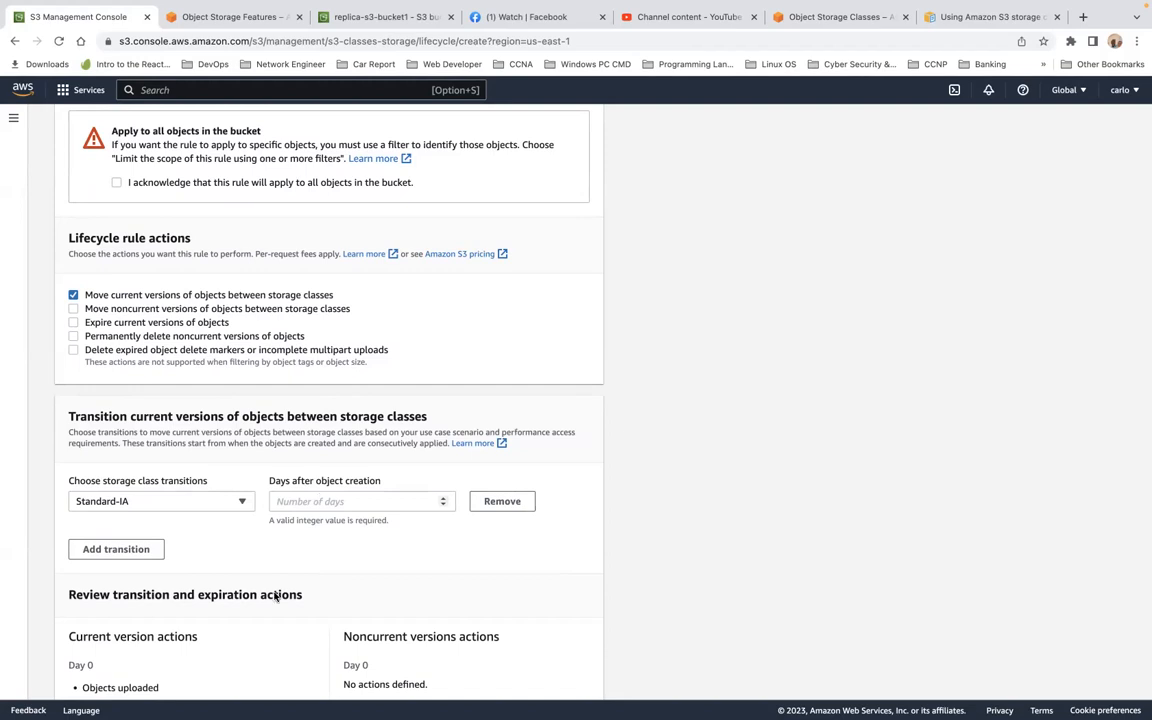
click(301, 498)
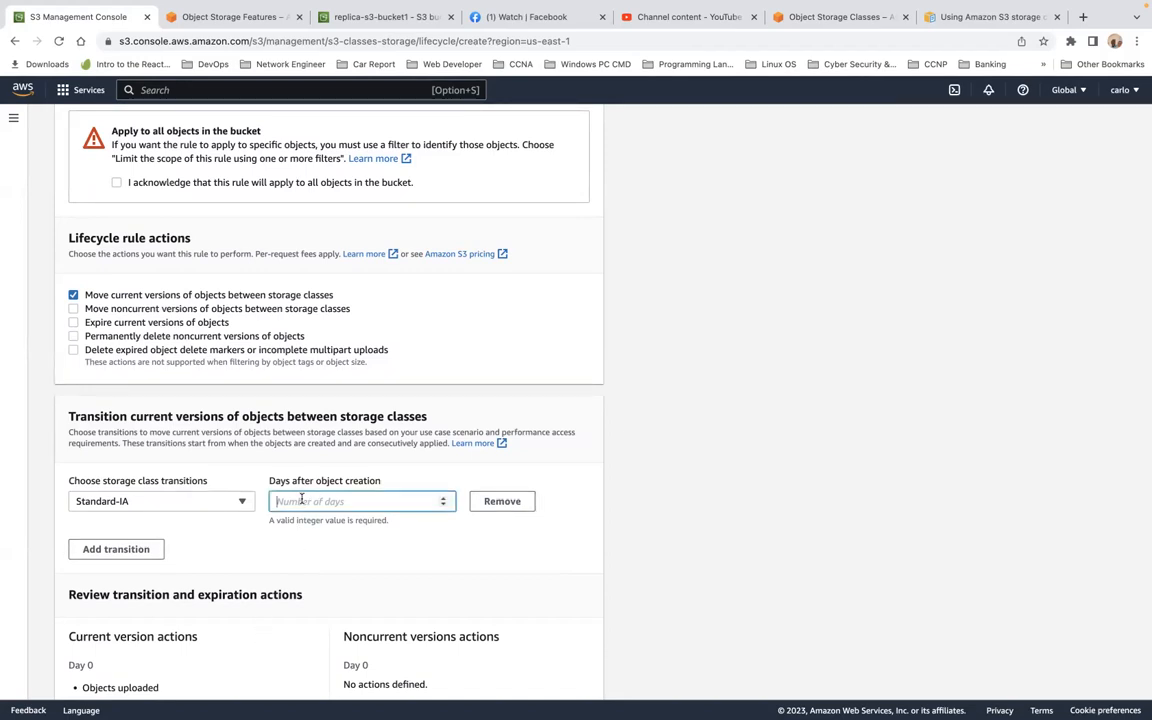
text(30)
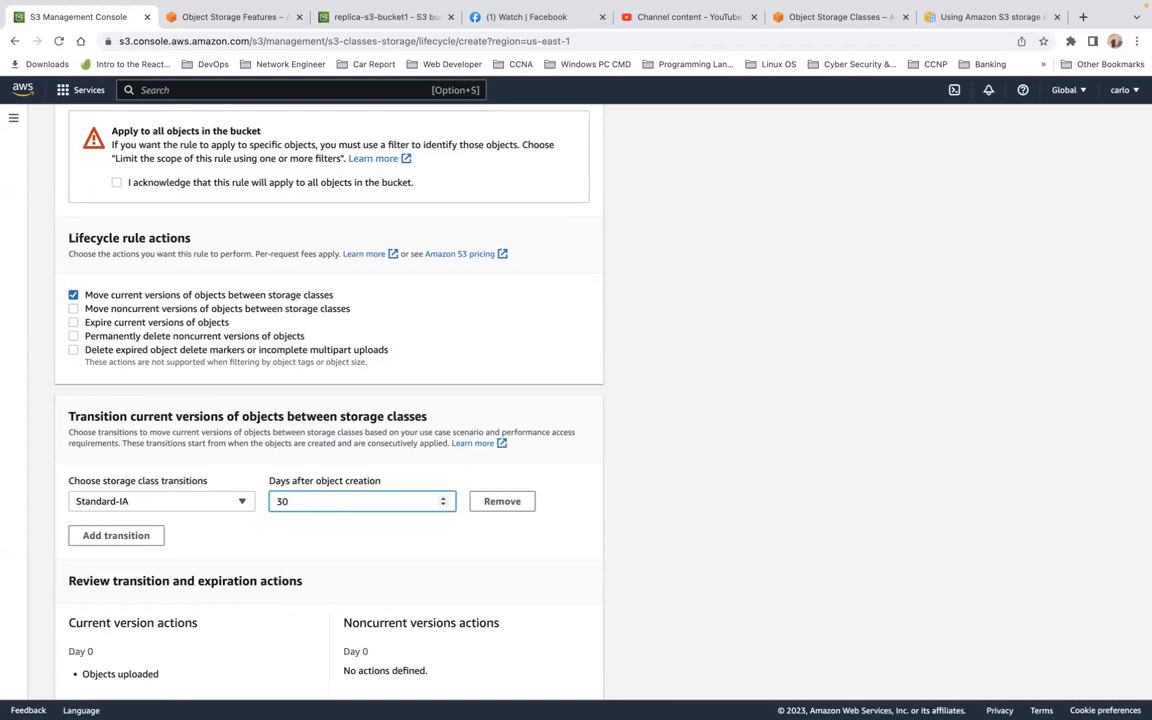
- Add a second transition to Intelligent-Tiering at 60 days after object creation
click(129, 535)
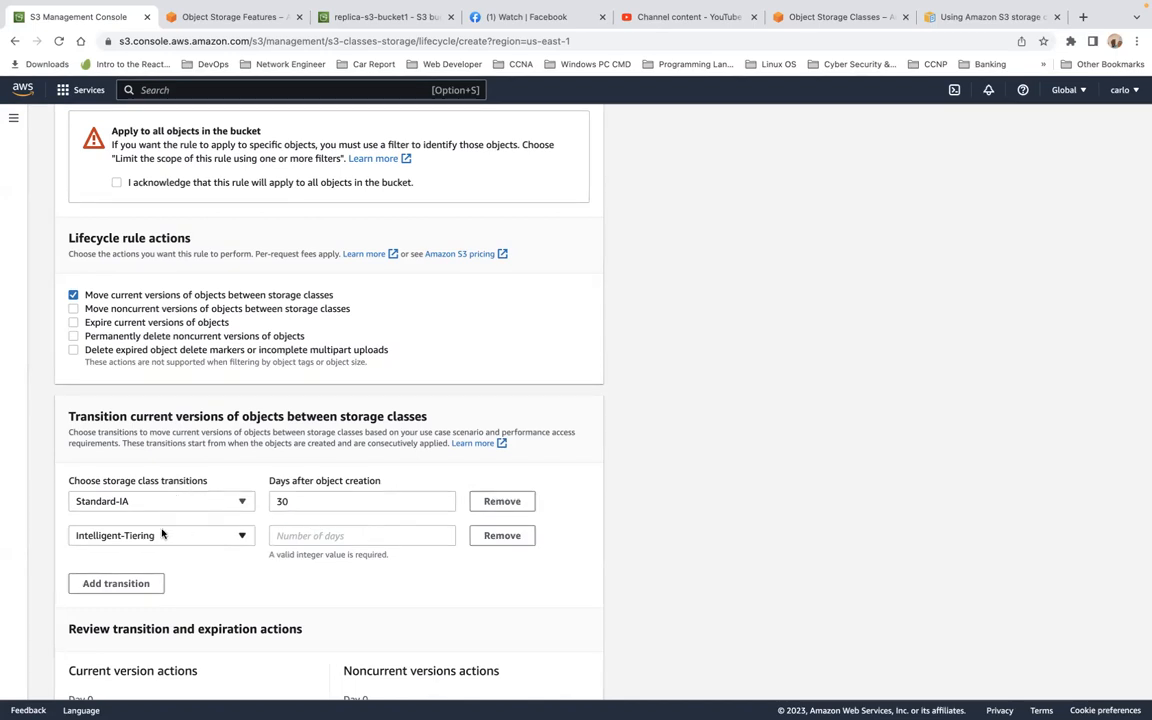
click(308, 531)
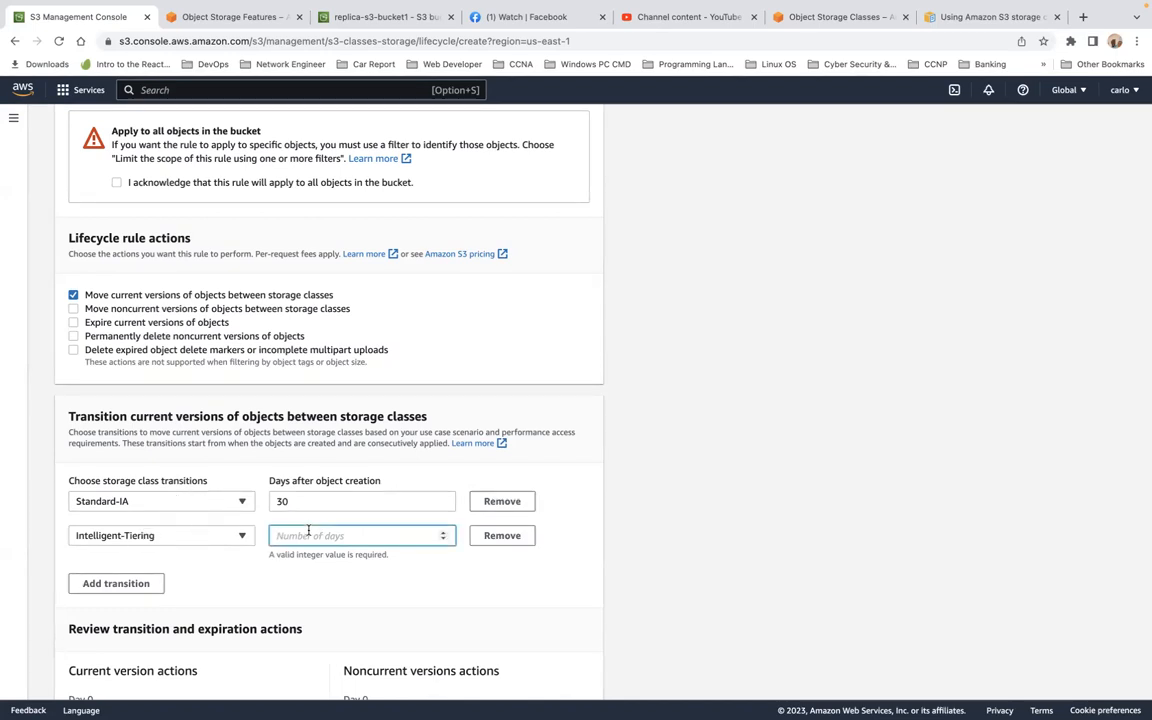
text(60)
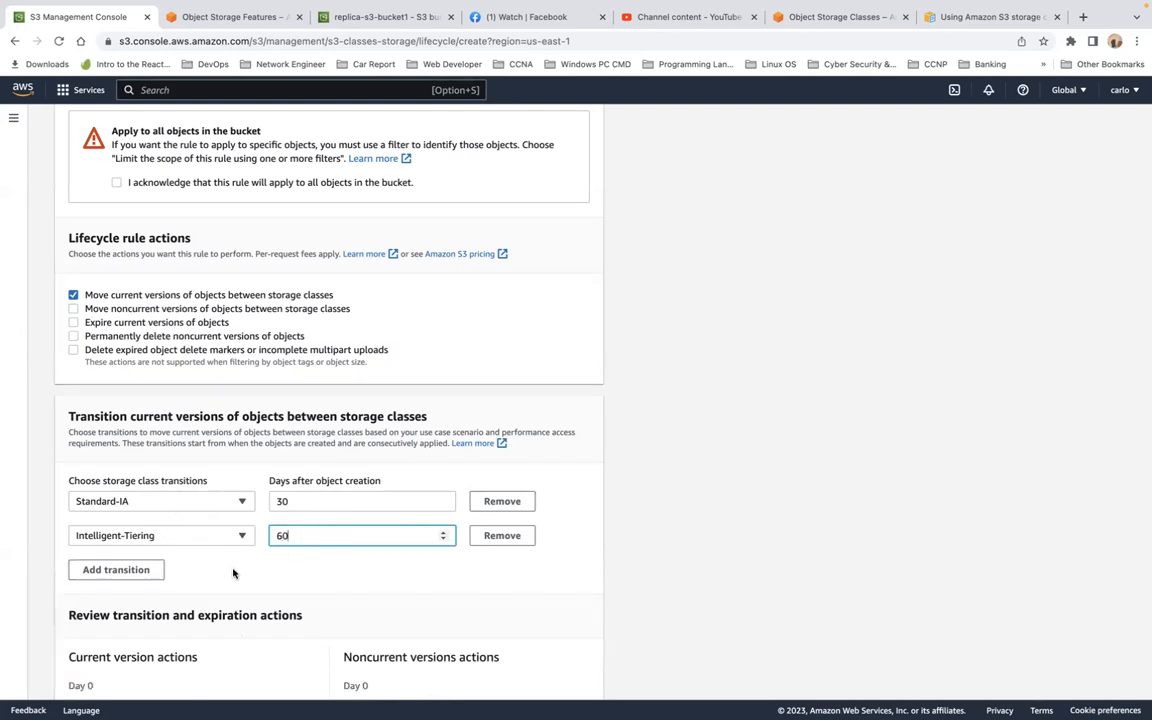
- Add a third transition to Glacier Flexible Retrieval (formerly Glacier) at 180 days after object creation
click(141, 569)
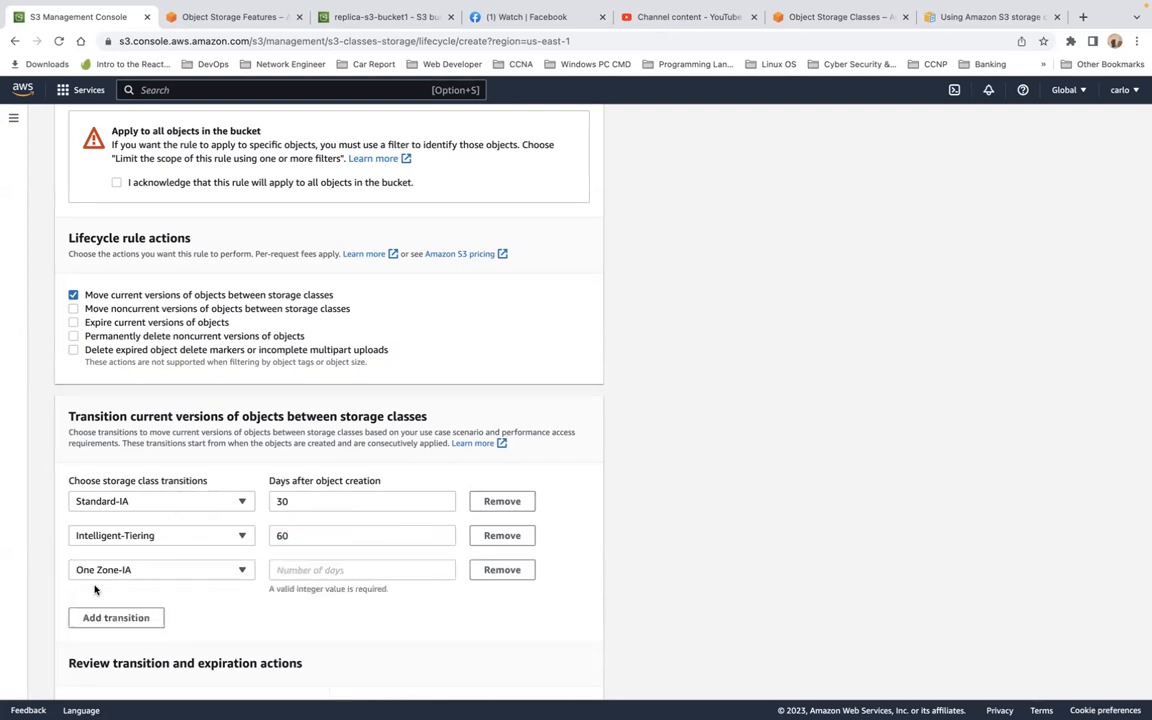
click(326, 571)
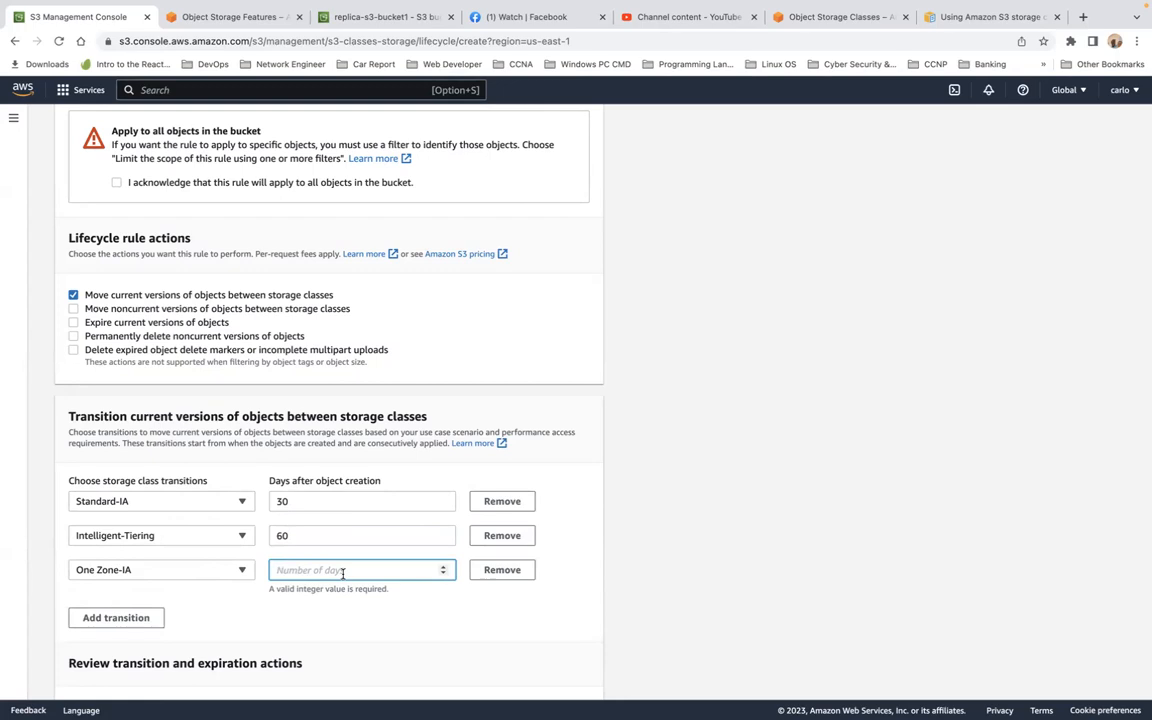
click(243, 570)
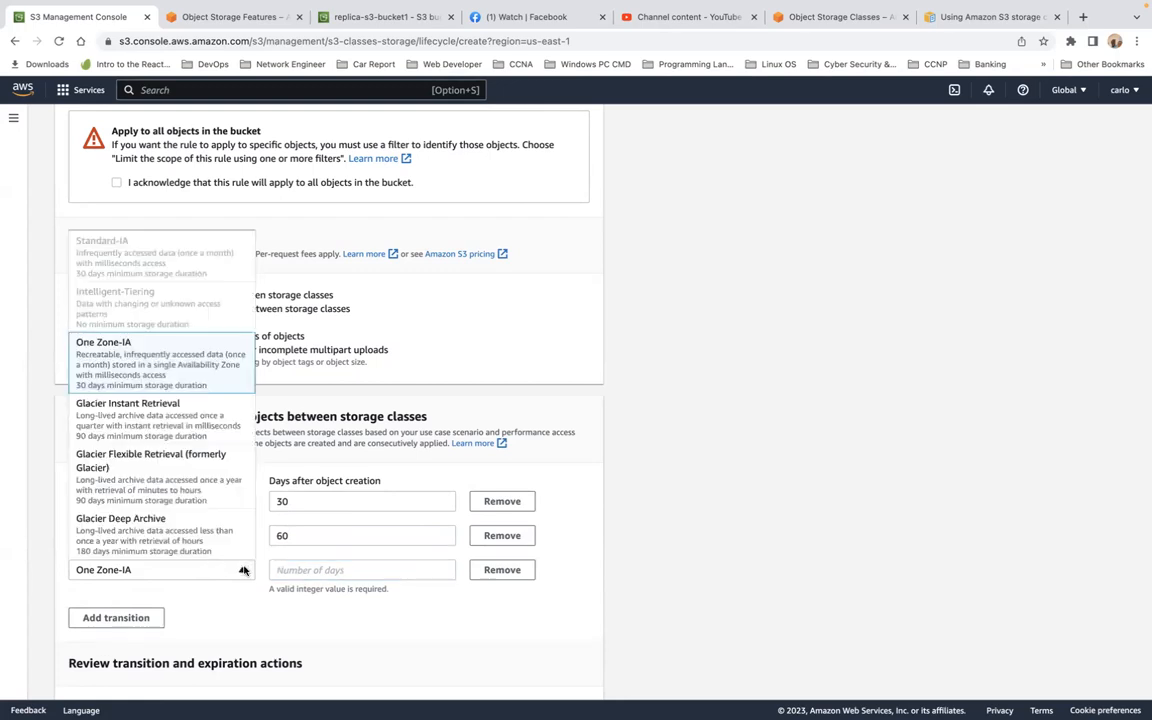
click(221, 470)
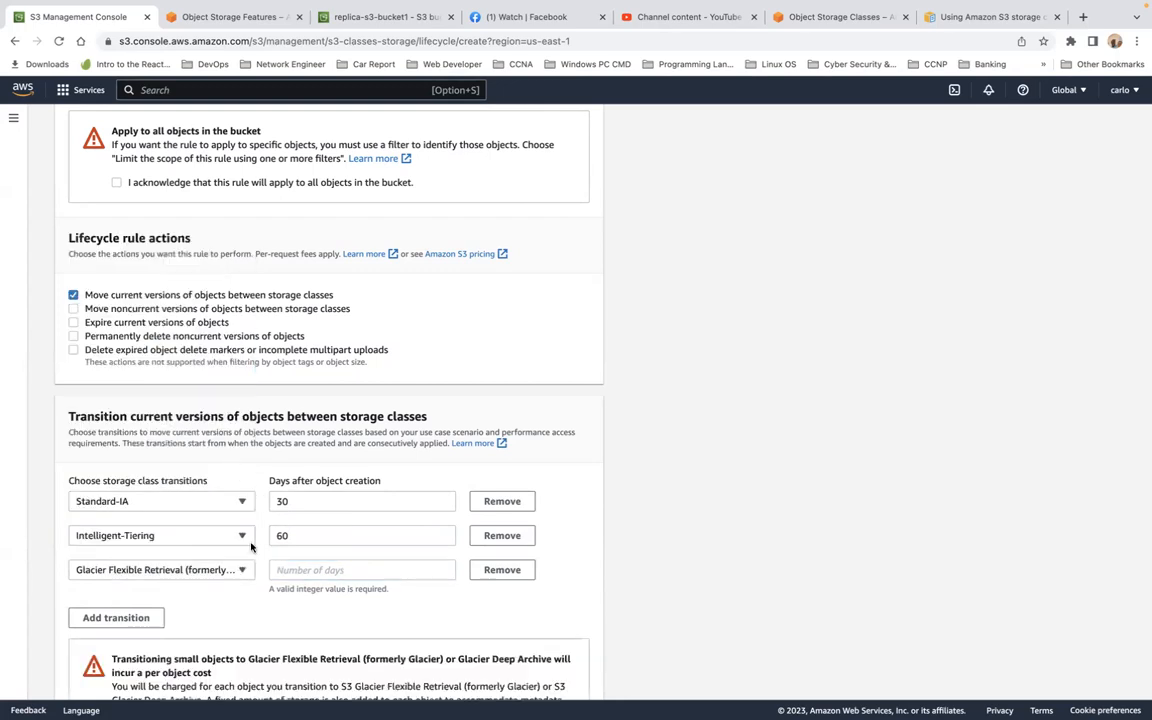
click(307, 569)
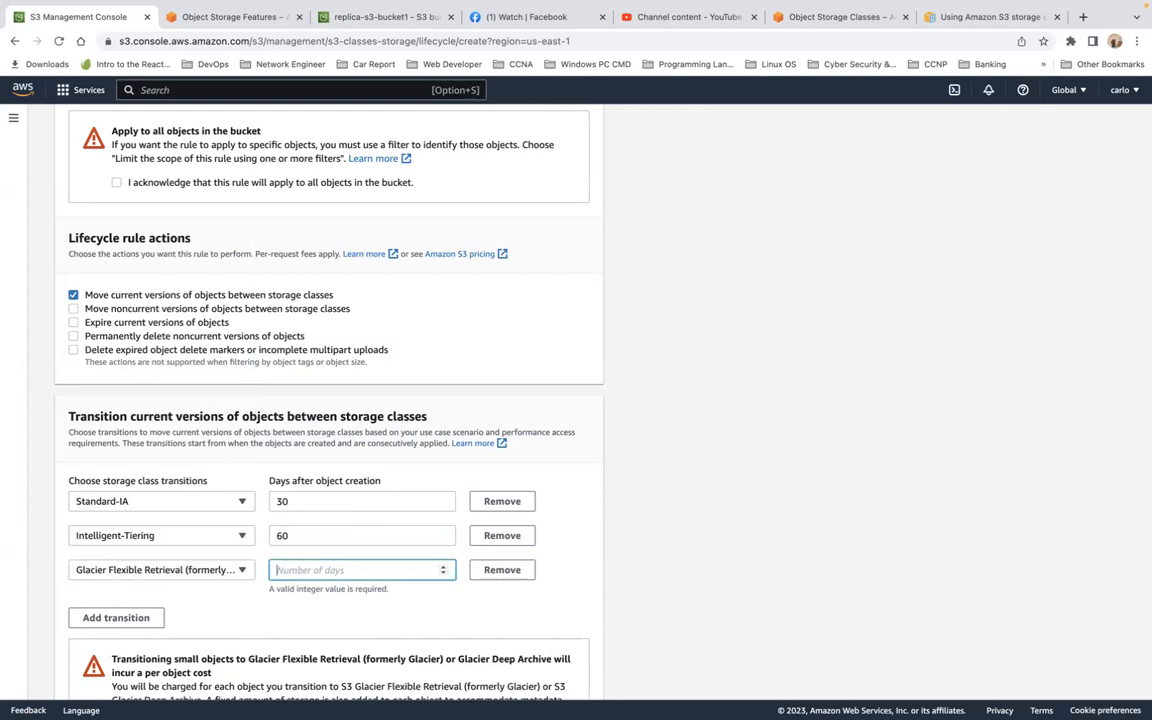
text(180)
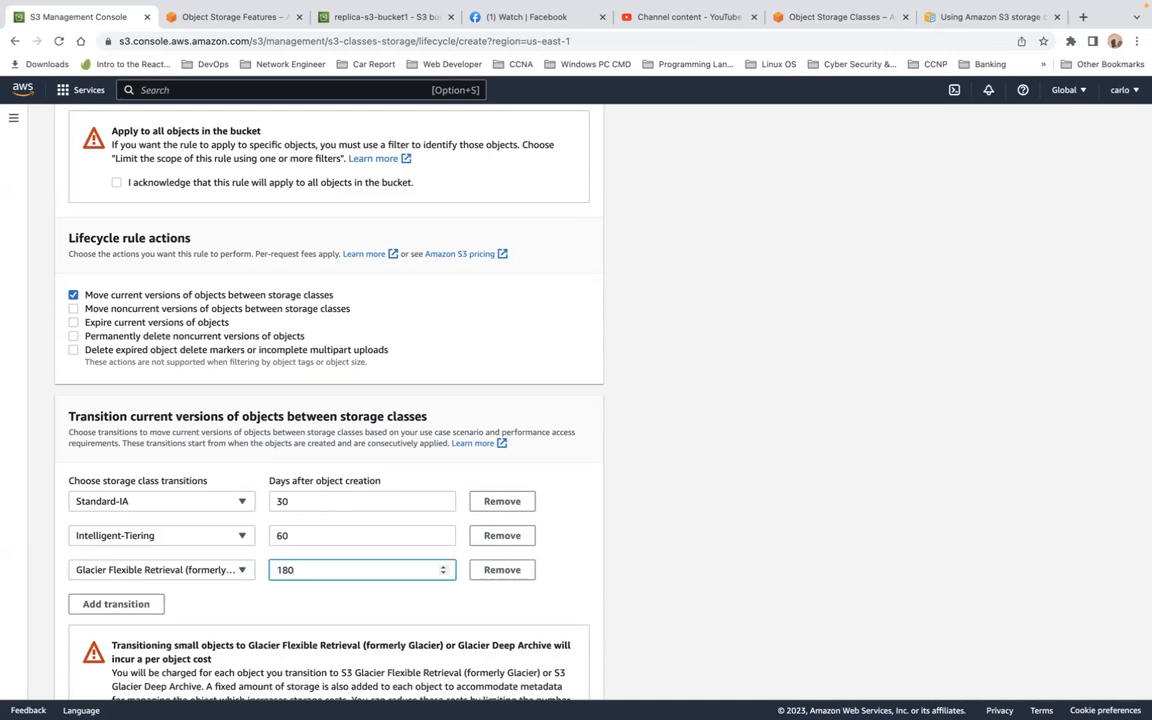
- Review the rule's timeline of transition and expiration actions for current versions and try to create the rule
scroll(311, 558, down, 5)
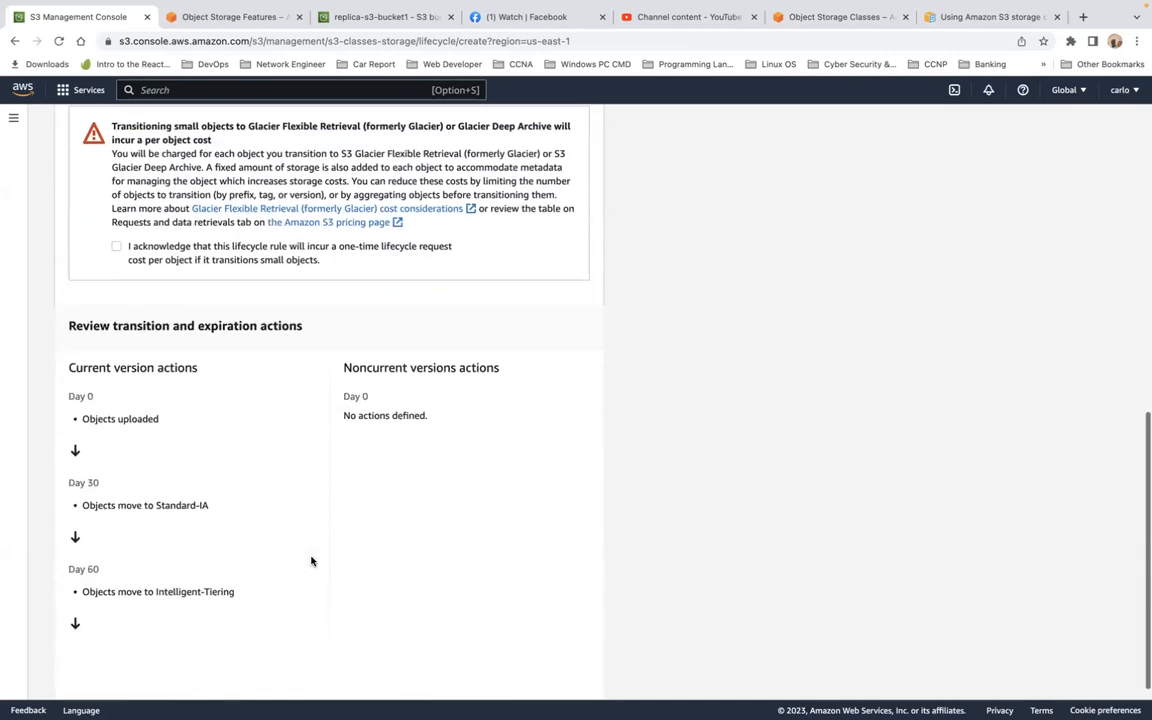
scroll(311, 560, down, 1)
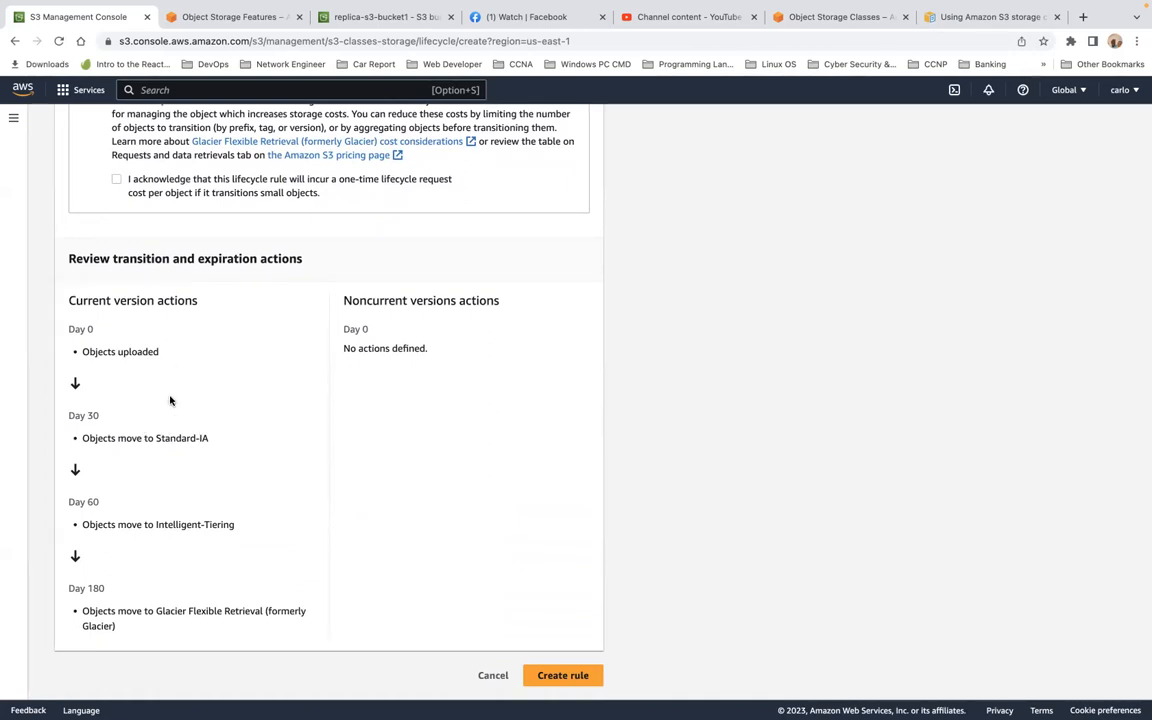
scroll(170, 400, up, 5)
scroll(170, 396, down, 4)
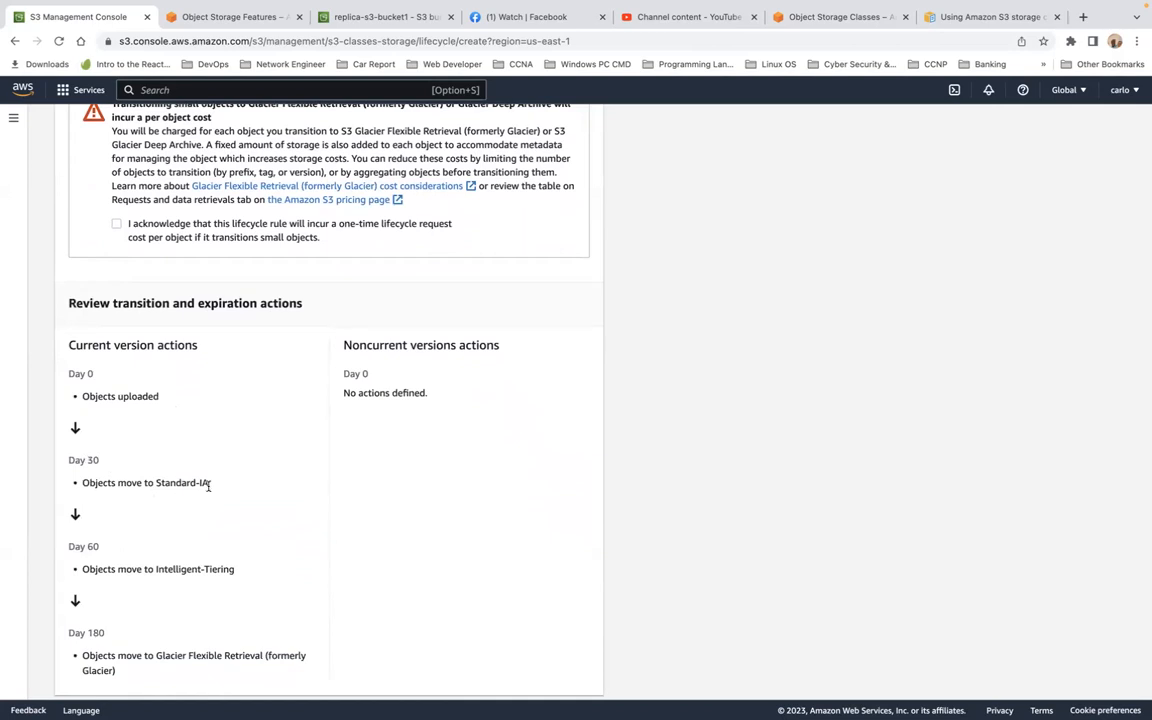
scroll(148, 530, down, 1)
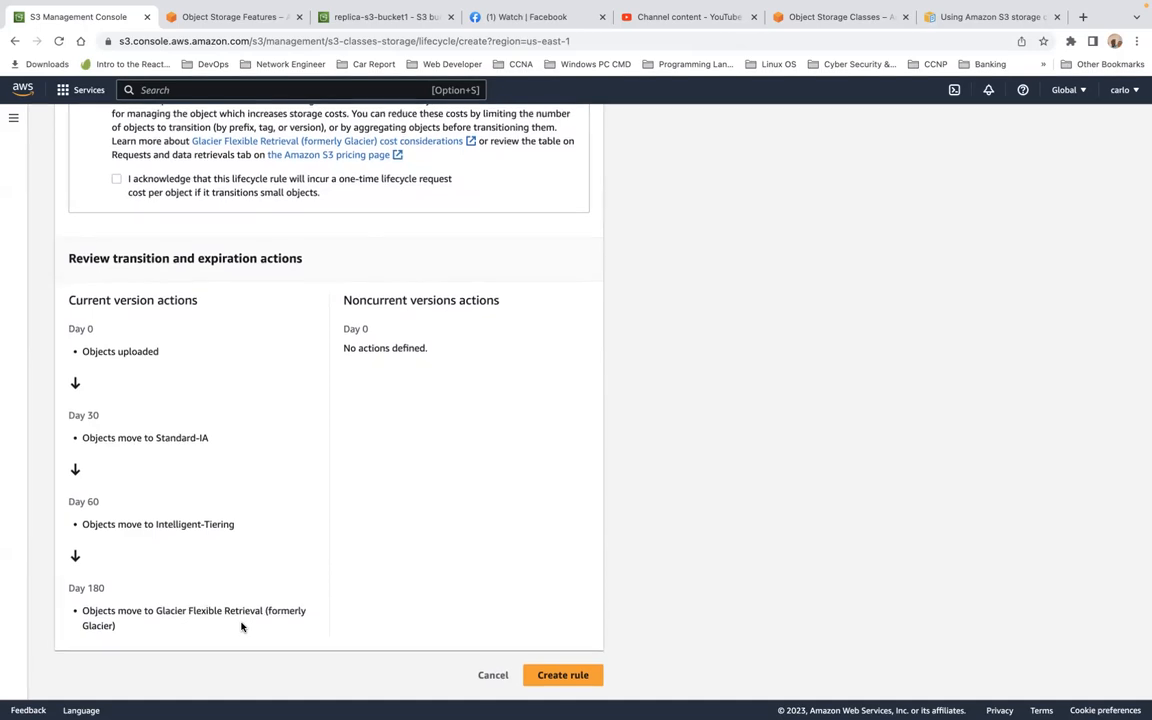
click(565, 680)
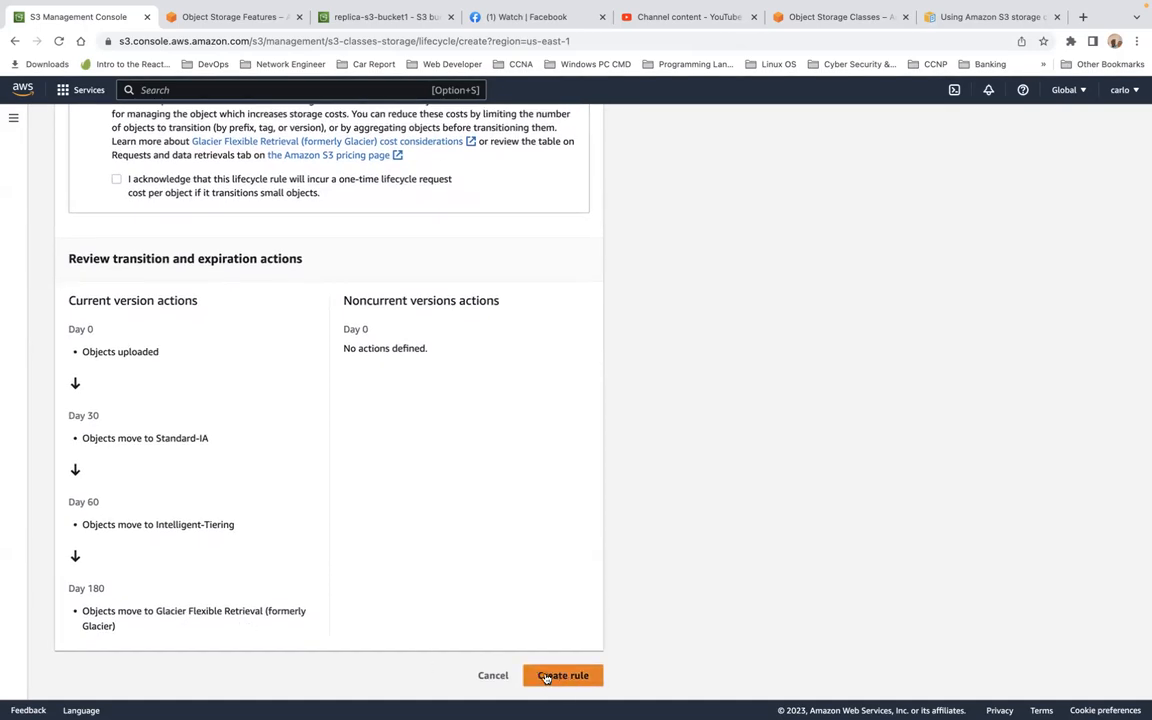
- Set the fourth transition to Glacier Deep Archive at 365 days after object creation
scroll(440, 517, up, 1)
scroll(440, 518, up, 5)
click(143, 406)
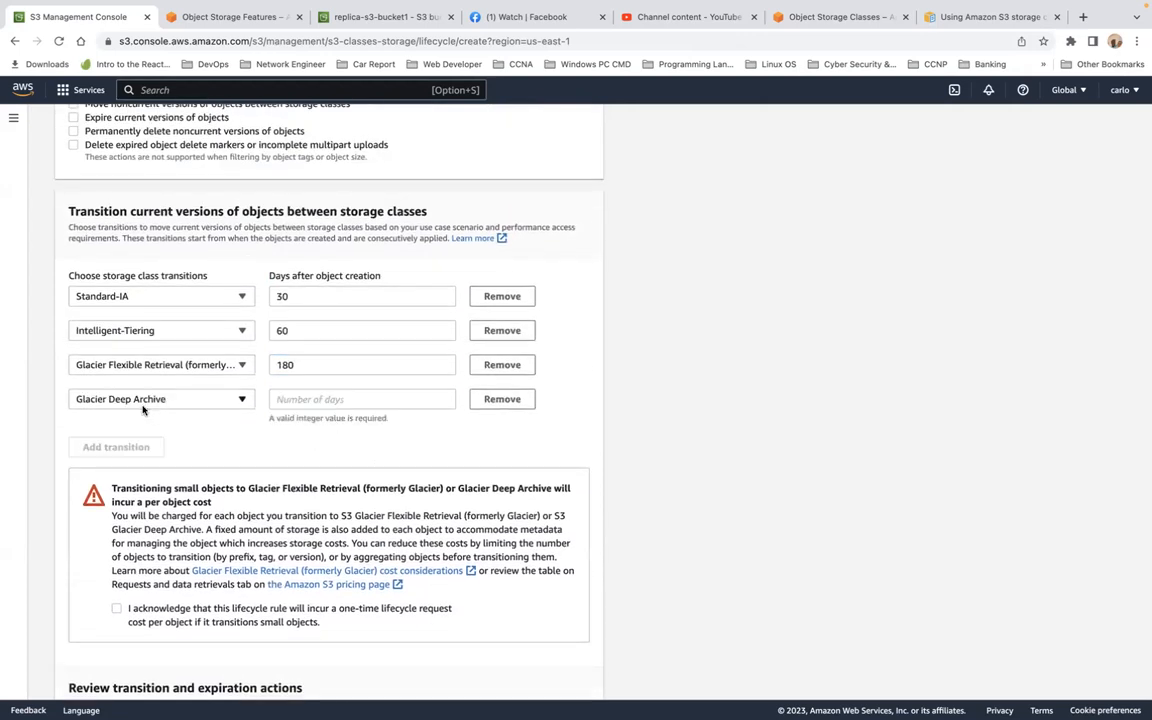
click(218, 401)
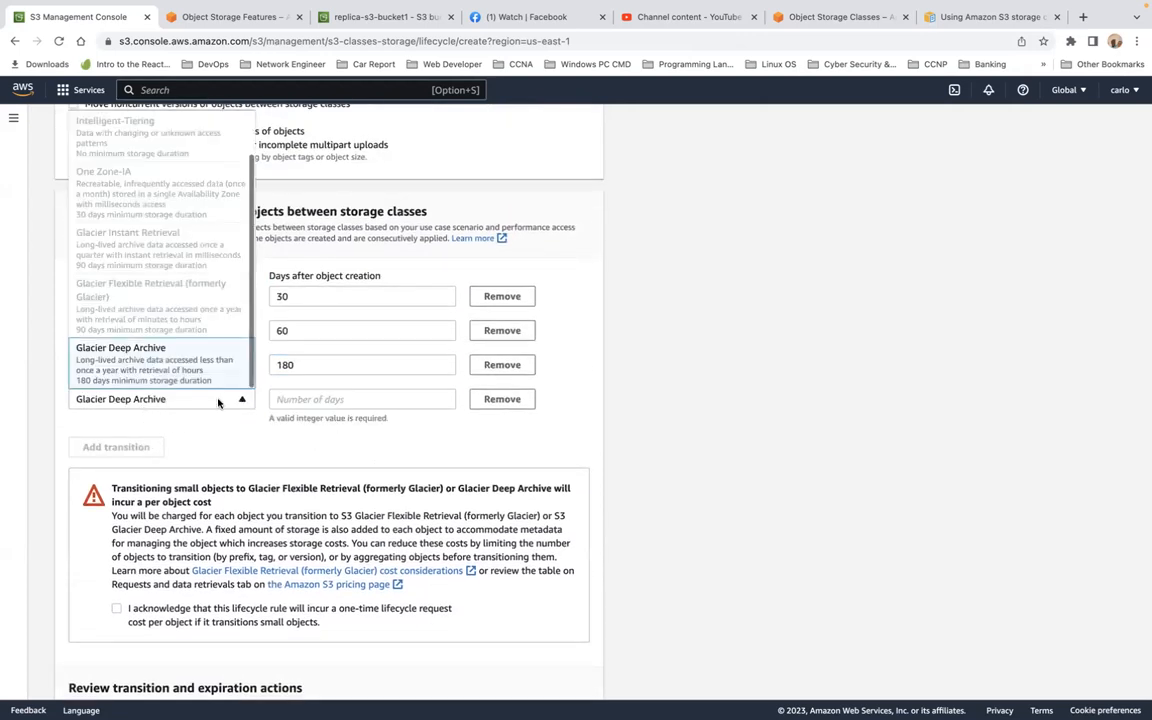
scroll(210, 280, down, 2)
scroll(210, 280, up, 4)
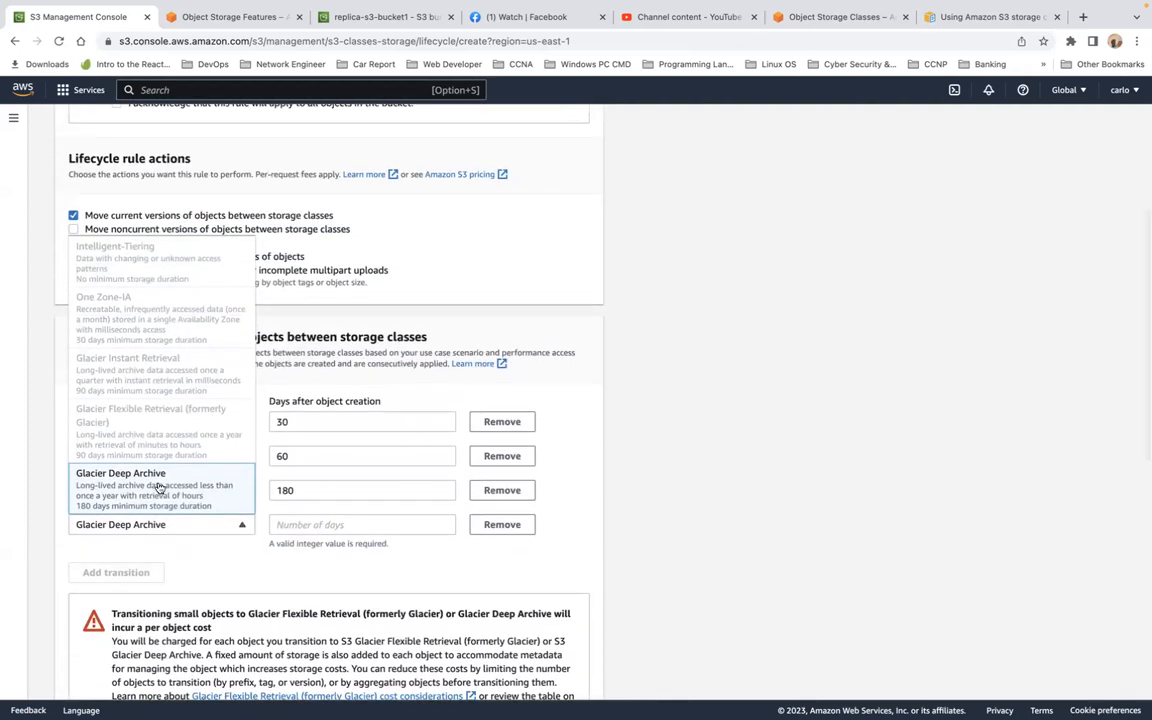
click(144, 527)
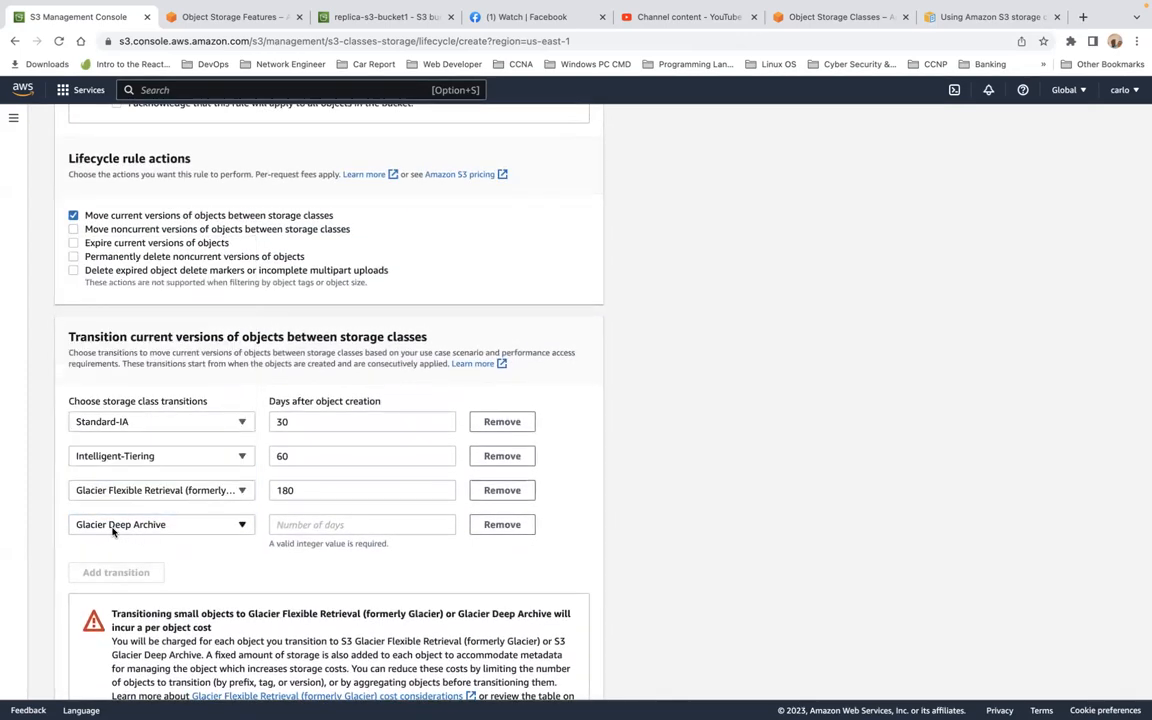
click(320, 523)
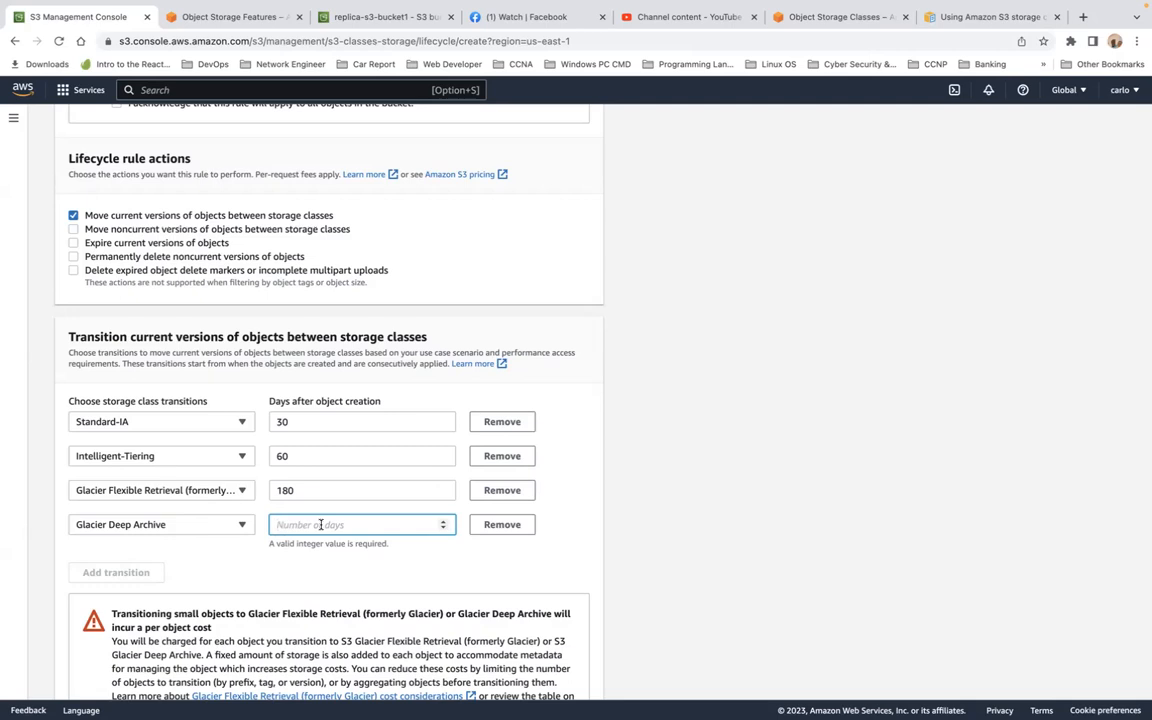
text(3)
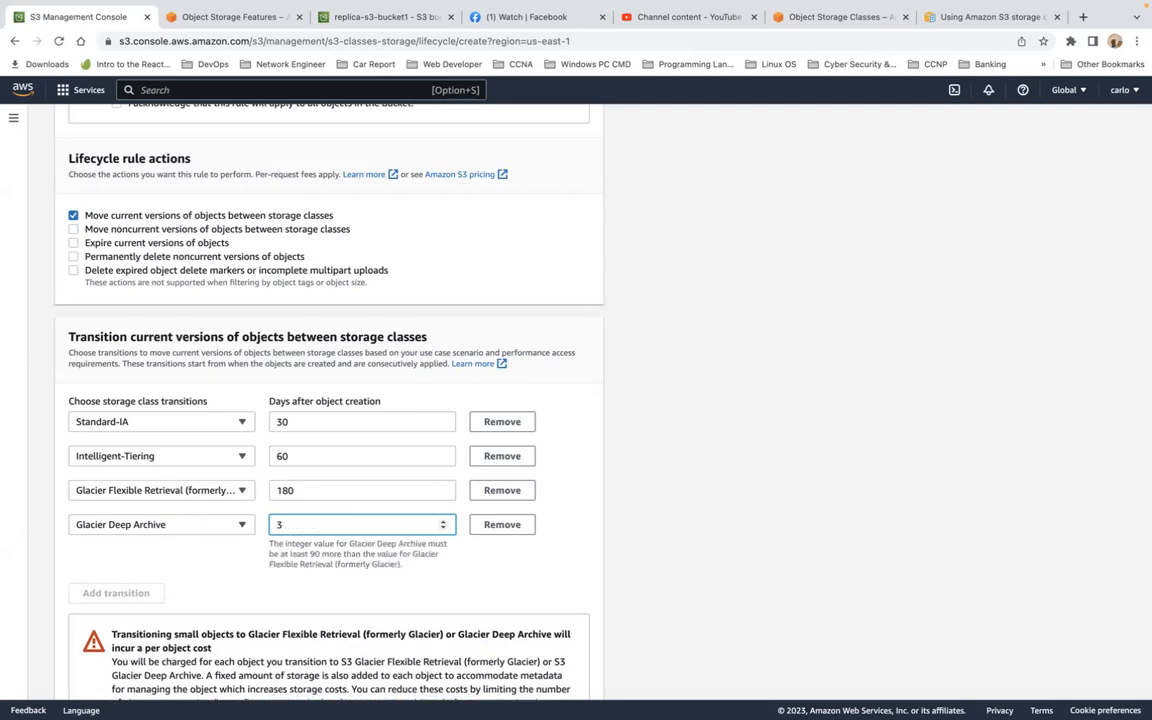
text(65)
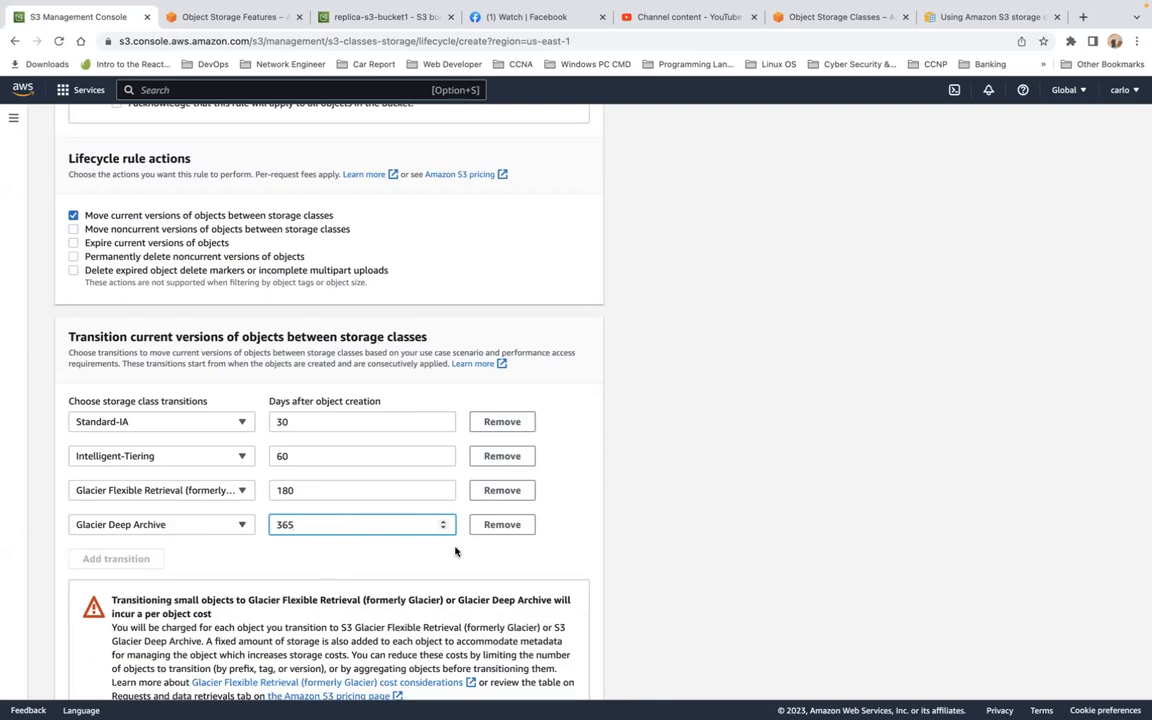
- Read the small-object transition notice and acknowledge the one-time lifecycle request cost per object
scroll(458, 550, down, 3)
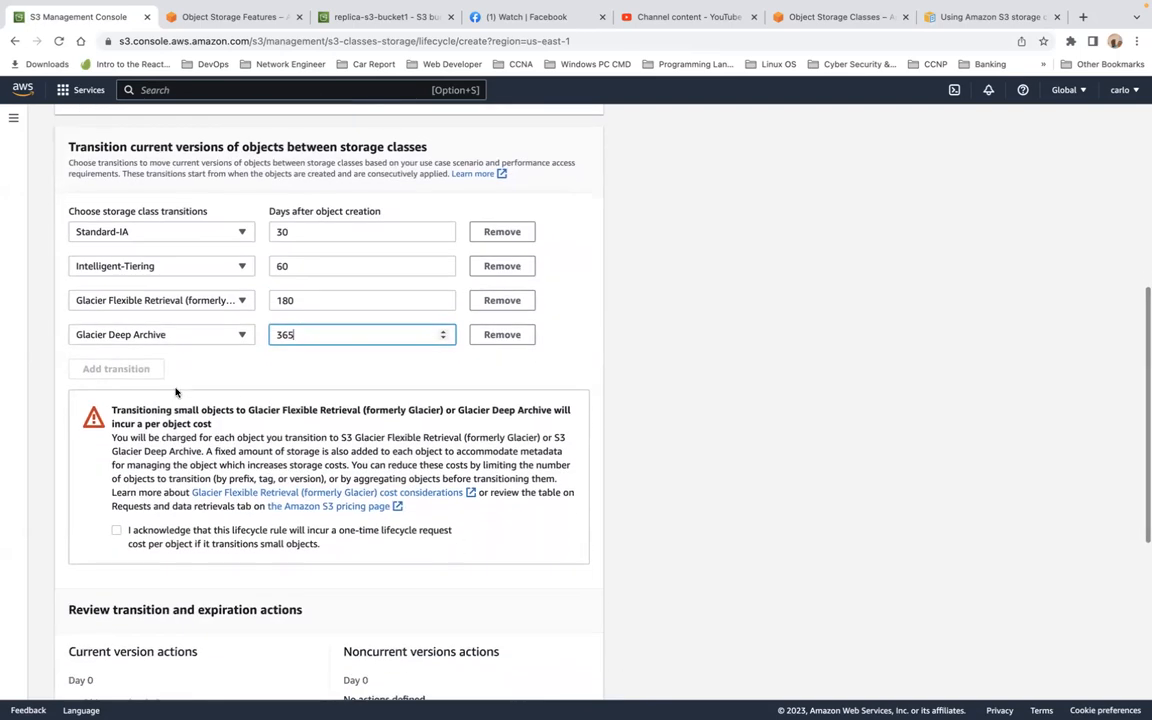
drag(111, 410, 422, 543)
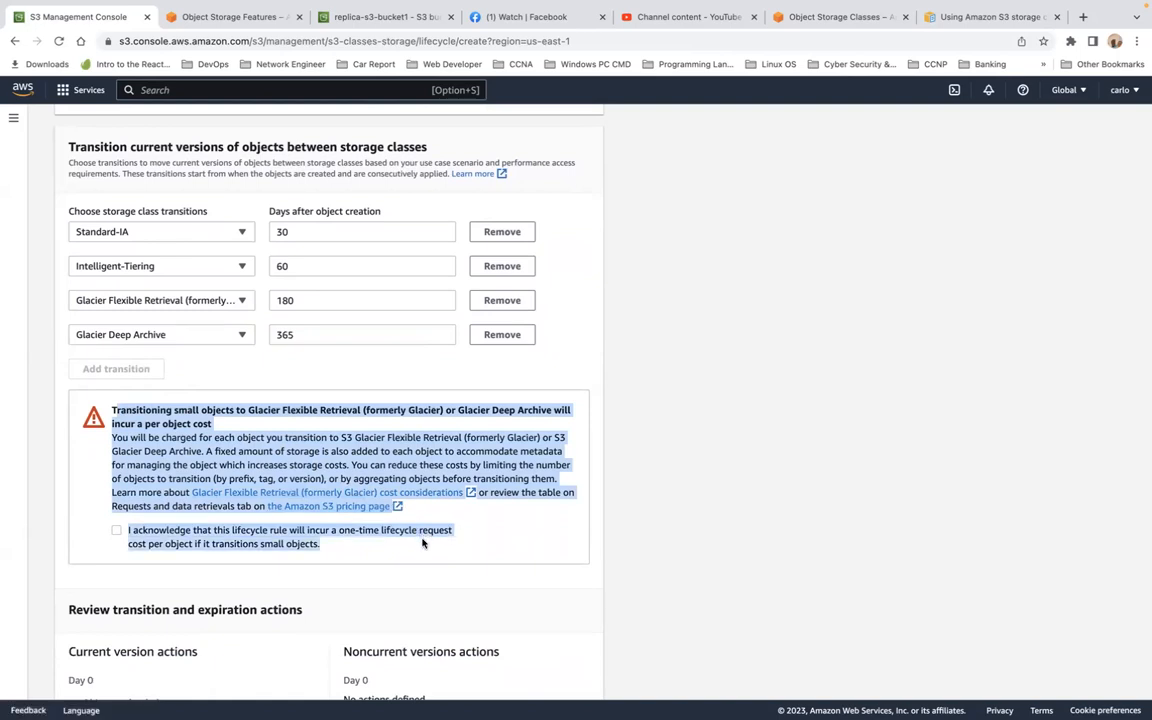
click(116, 531)
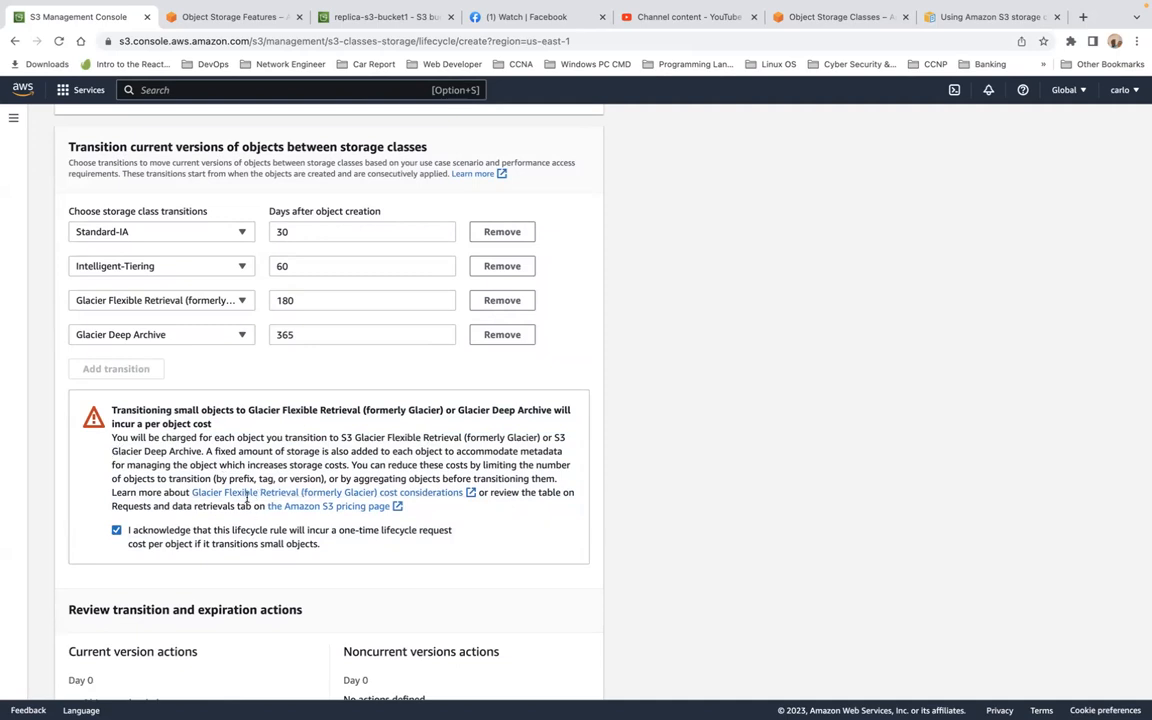
- Review TestRule's settings and transition timeline, and cancel the creation of the lifecycle rule
scroll(320, 508, down, 5)
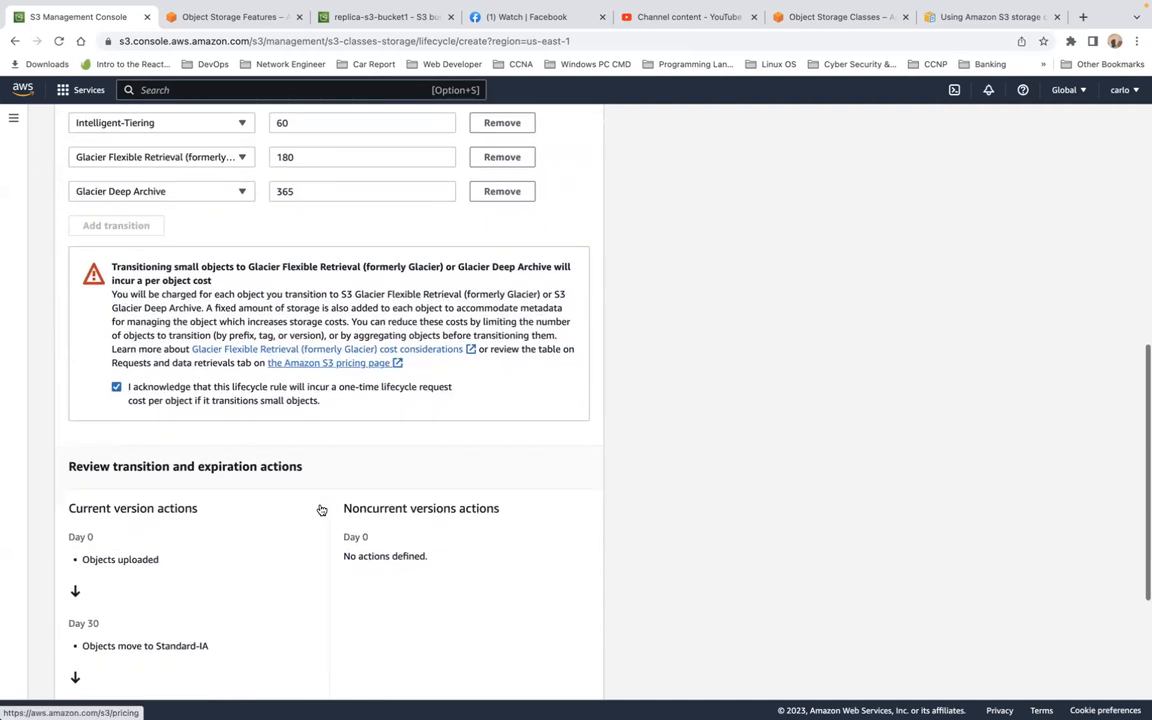
scroll(320, 509, down, 4)
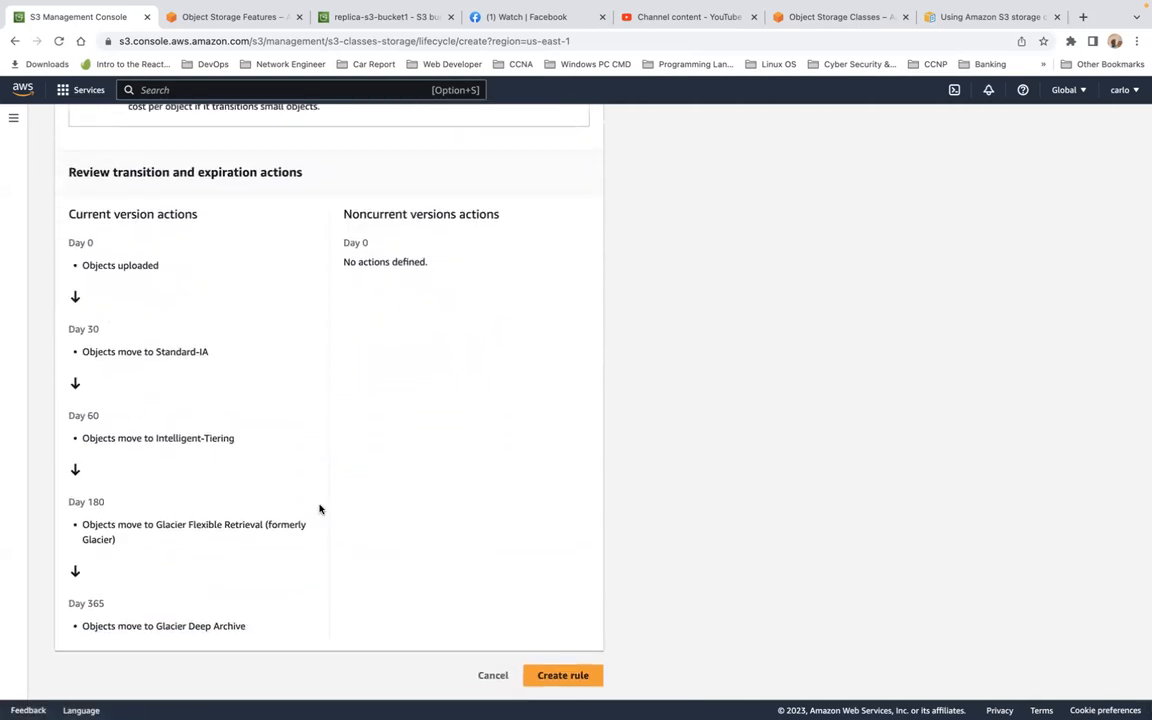
scroll(239, 437, up, 12)
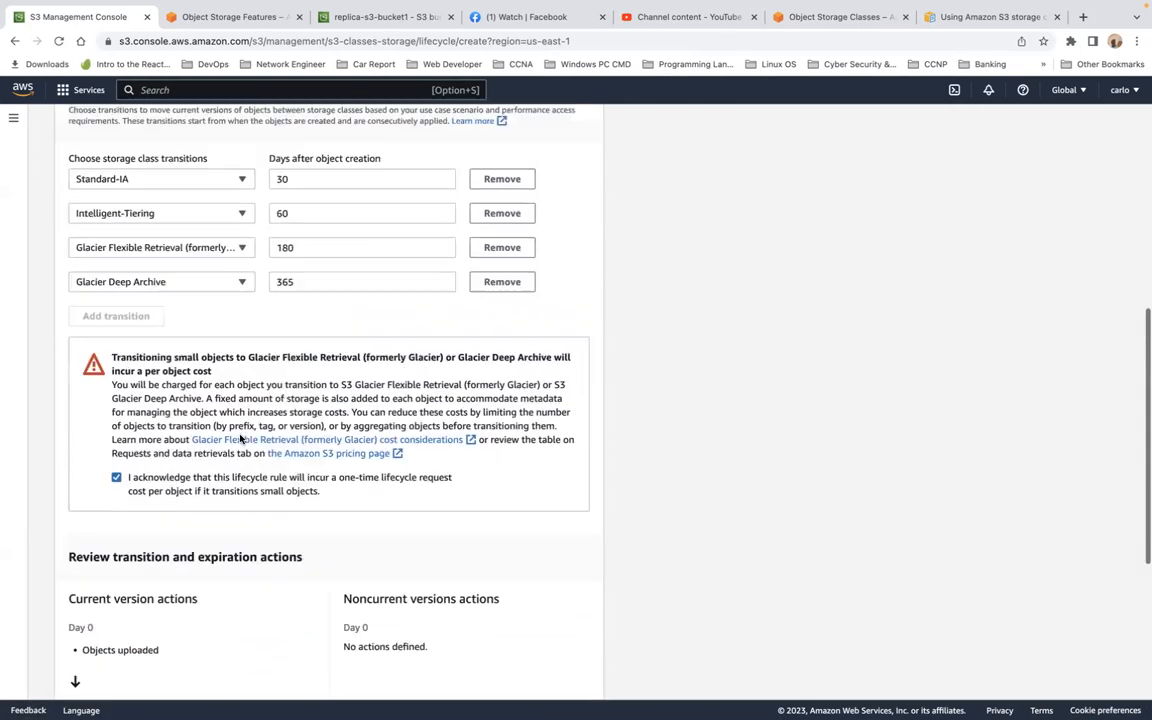
scroll(239, 437, up, 5)
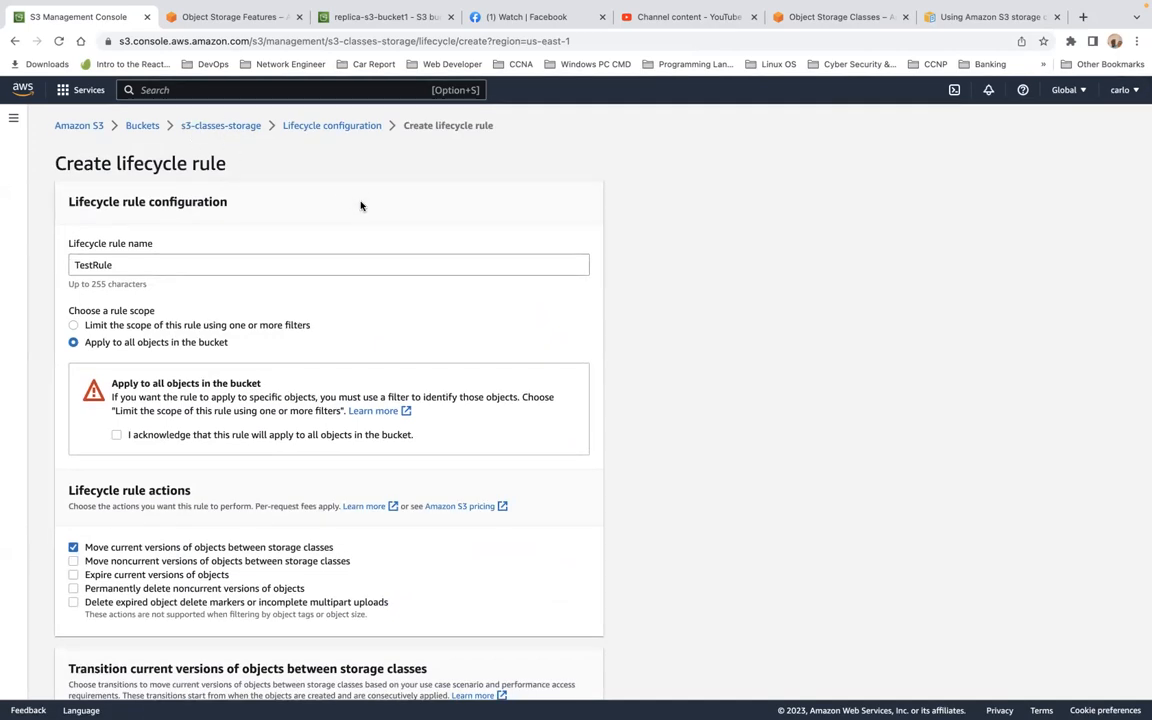
scroll(361, 206, down, 15)
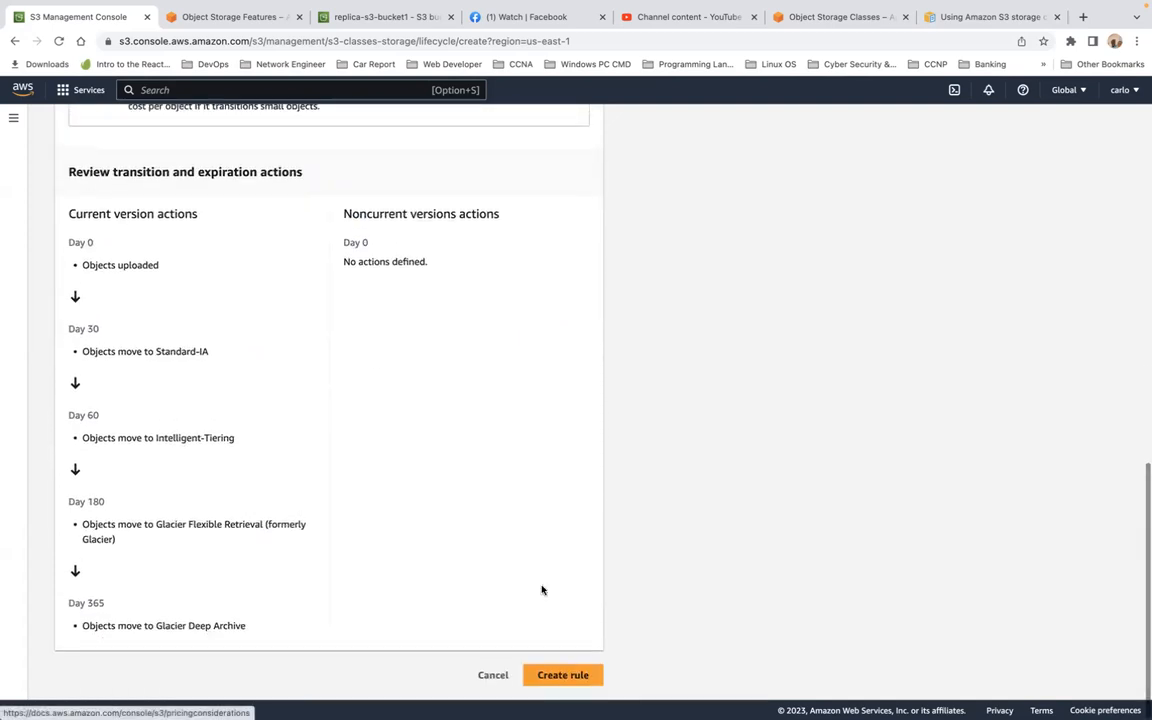
click(491, 675)
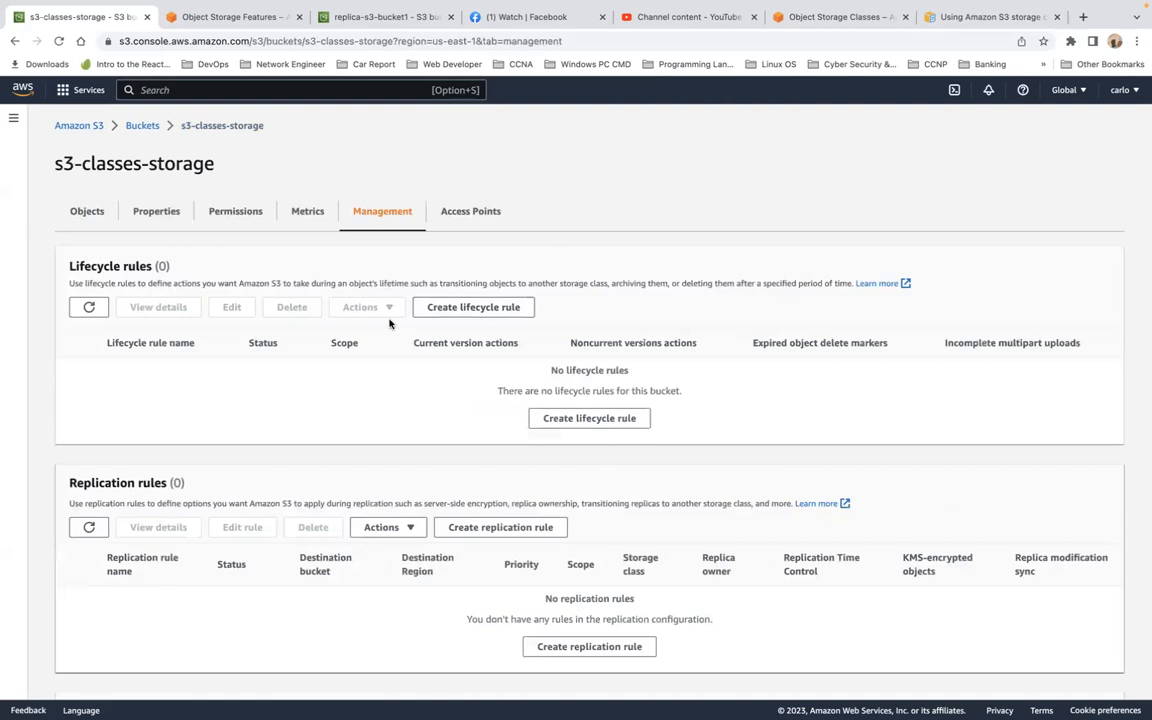
- Open 1920_2019-brusselsairport-piera.jpg in the s3-classes-storage bucket and examine its storage class properties
click(139, 127)
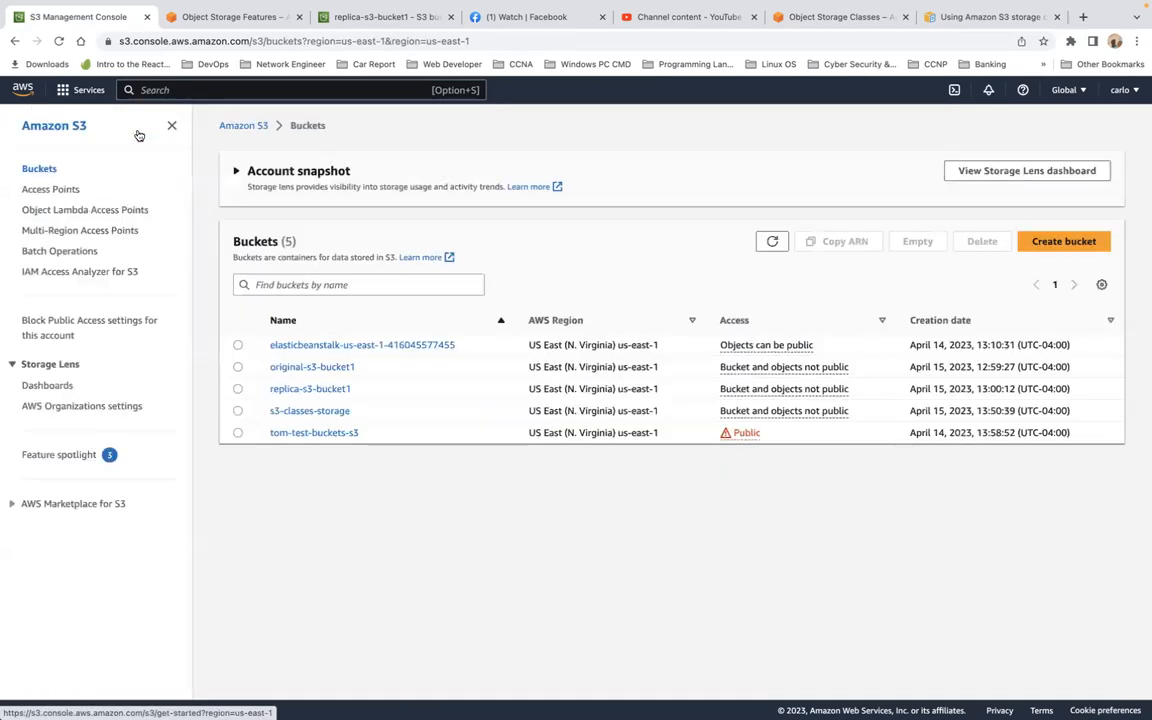
click(309, 410)
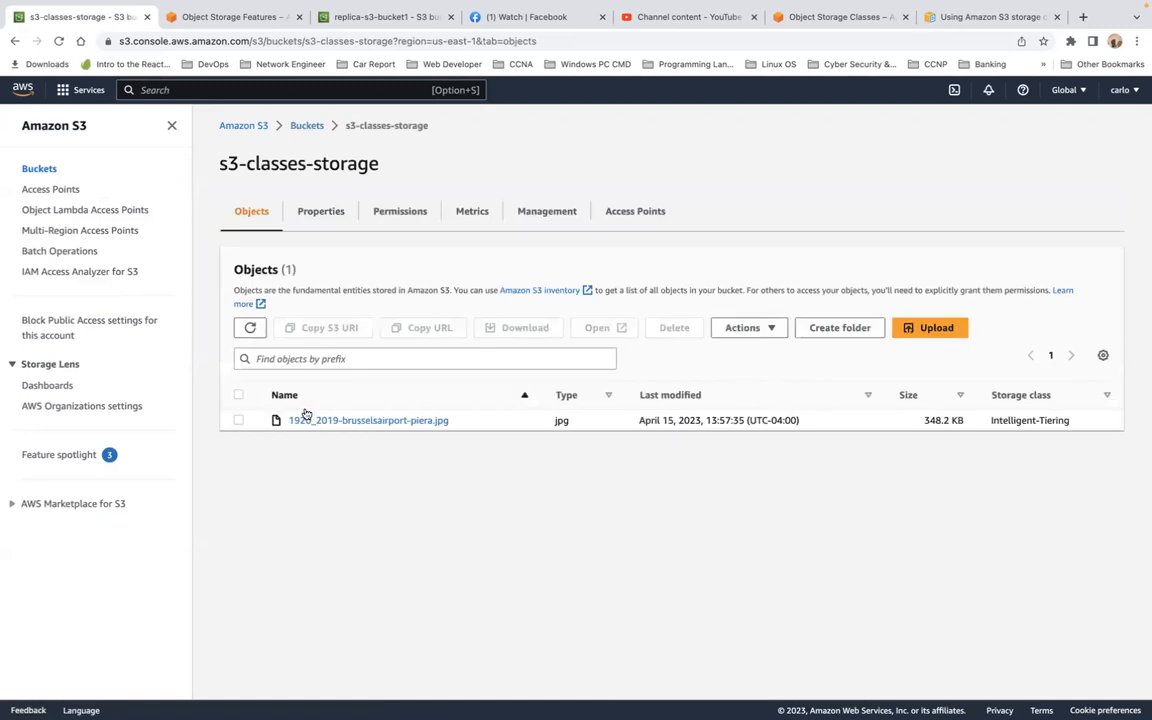
click(237, 420)
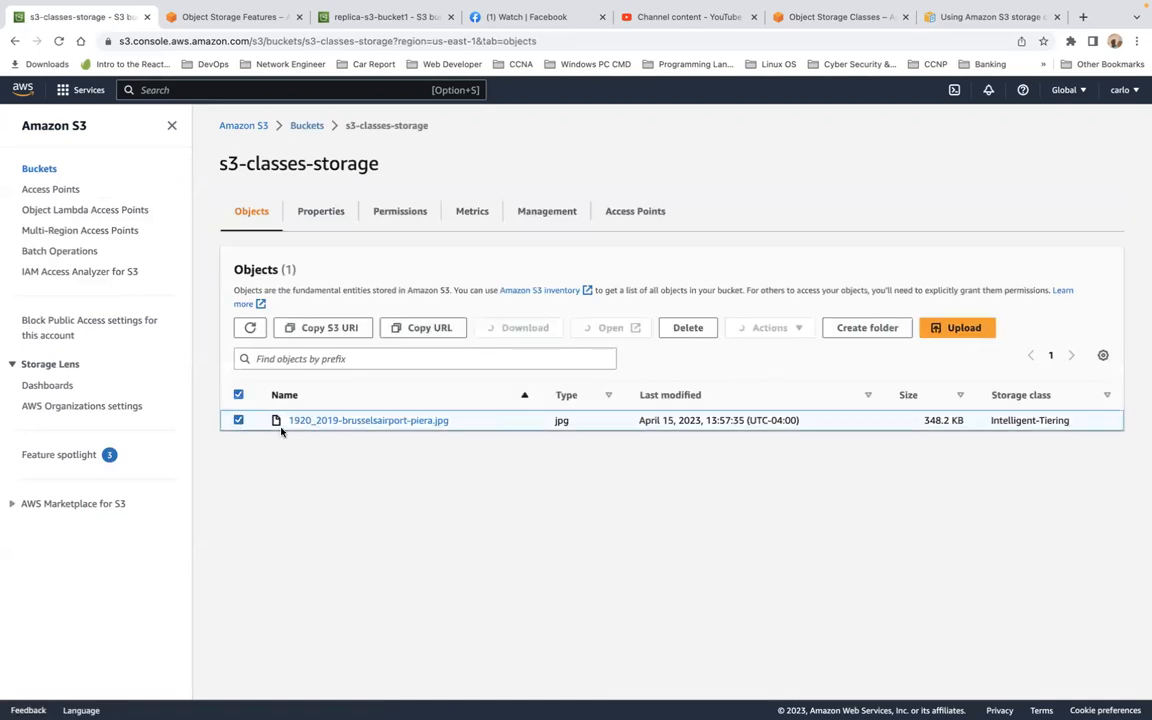
click(310, 420)
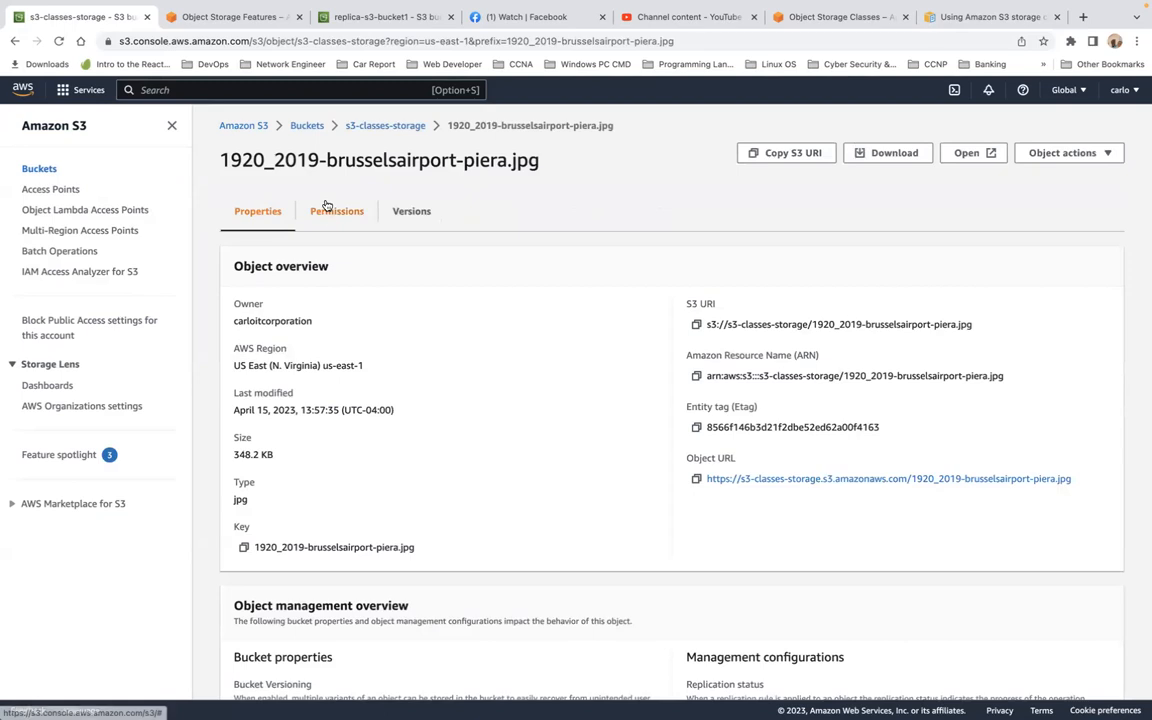
scroll(325, 386, down, 6)
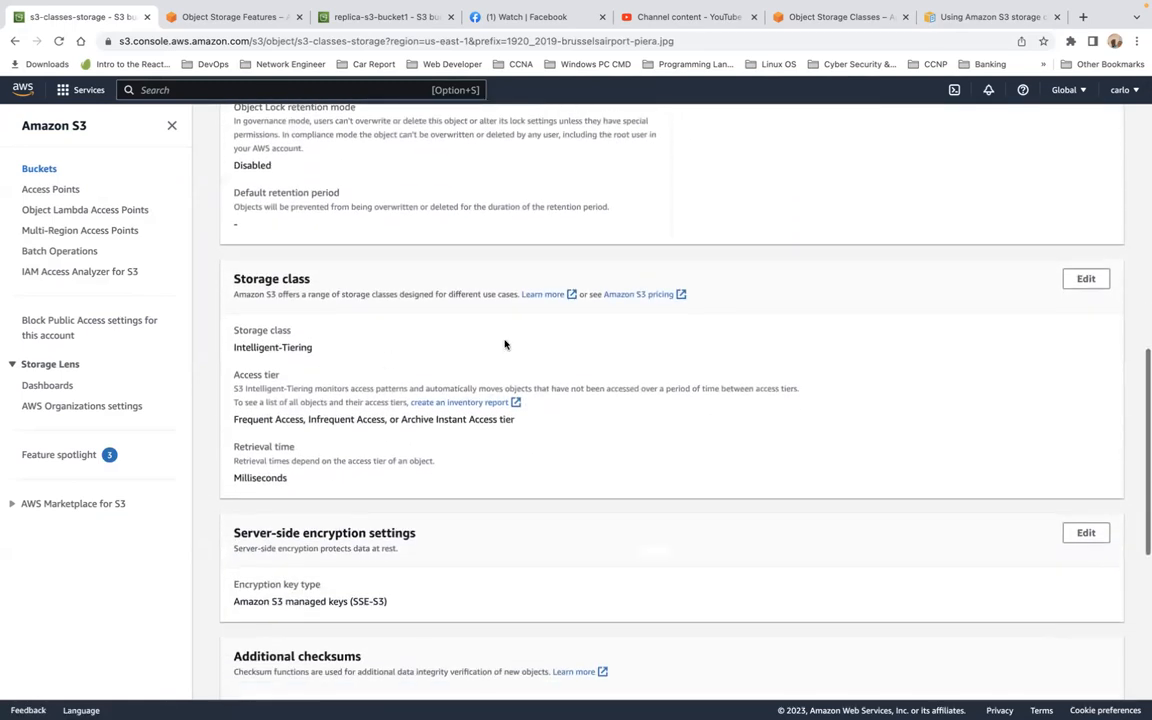
- Review the storage class options available for the image object and leave the editor without saving
click(1087, 280)
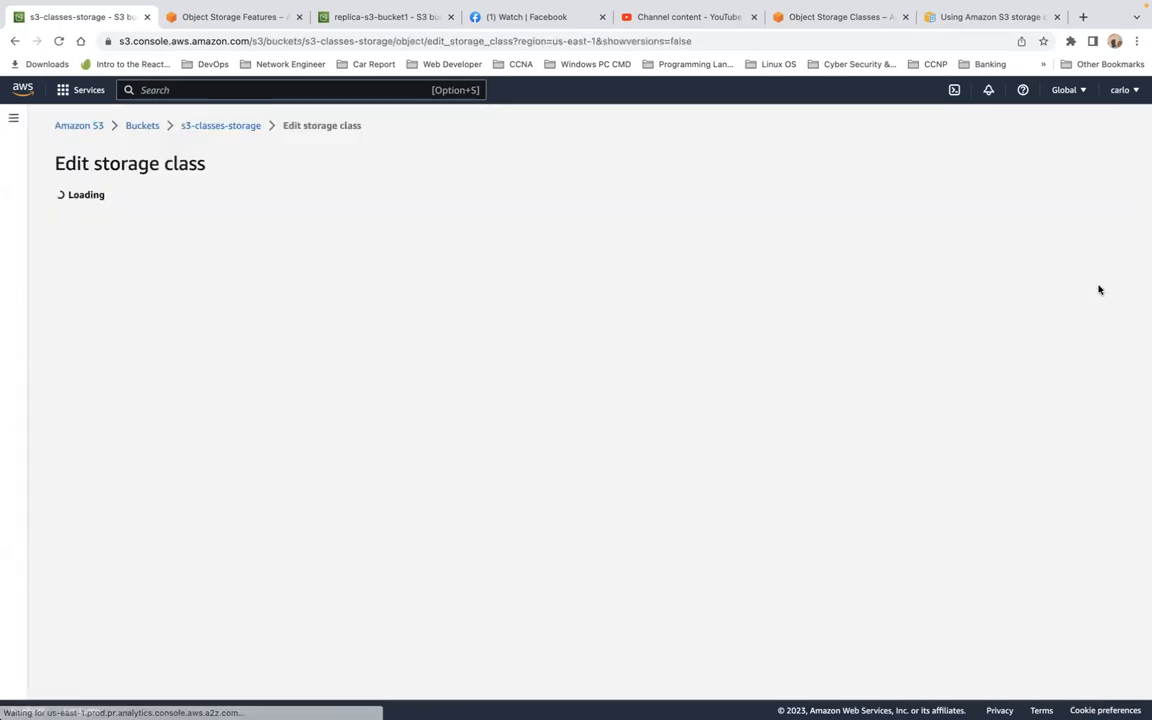
scroll(450, 522, down, 5)
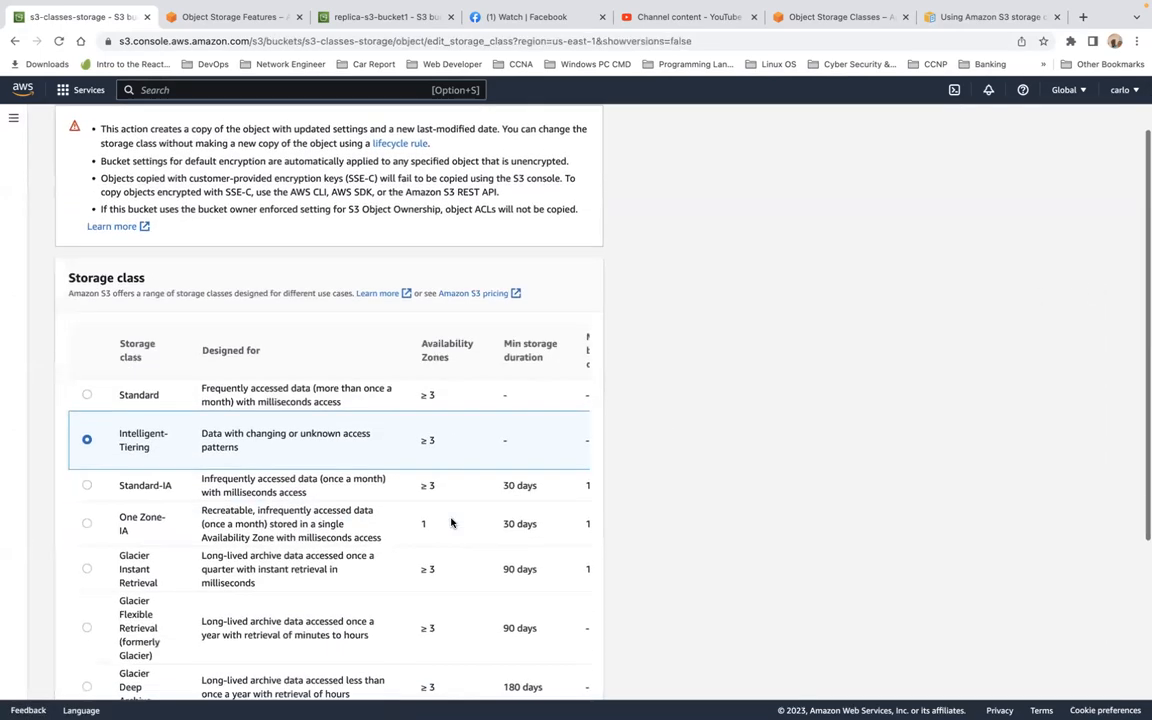
scroll(450, 522, up, 5)
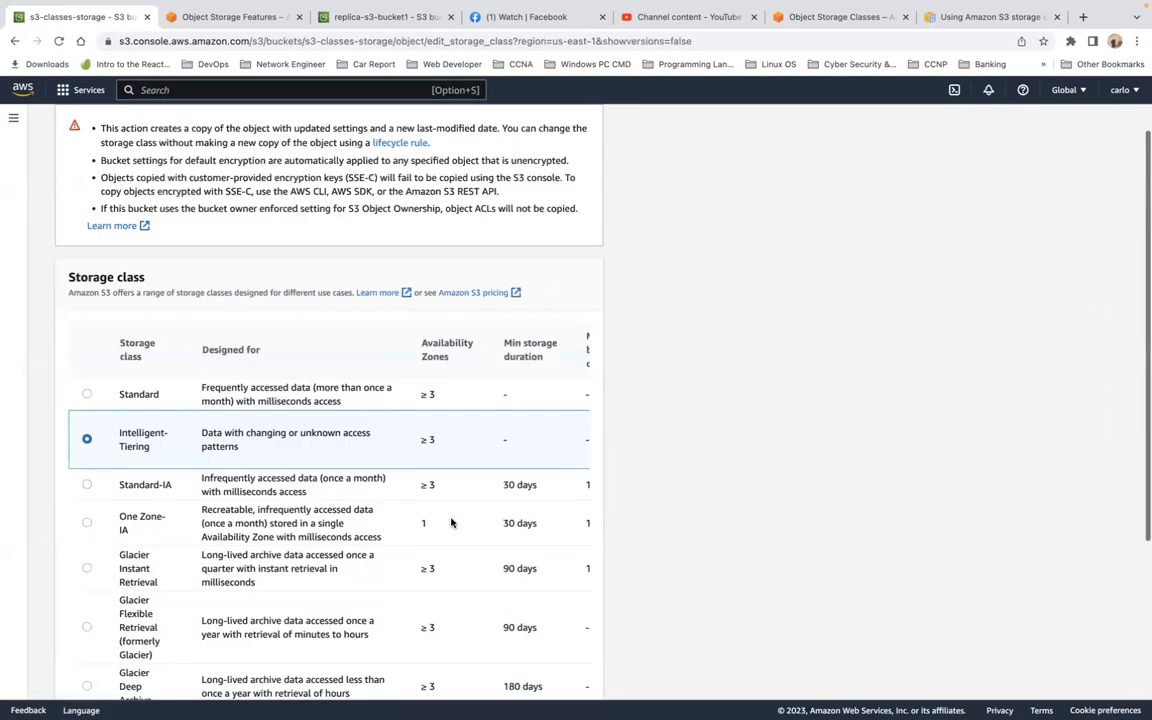
scroll(451, 522, down, 5)
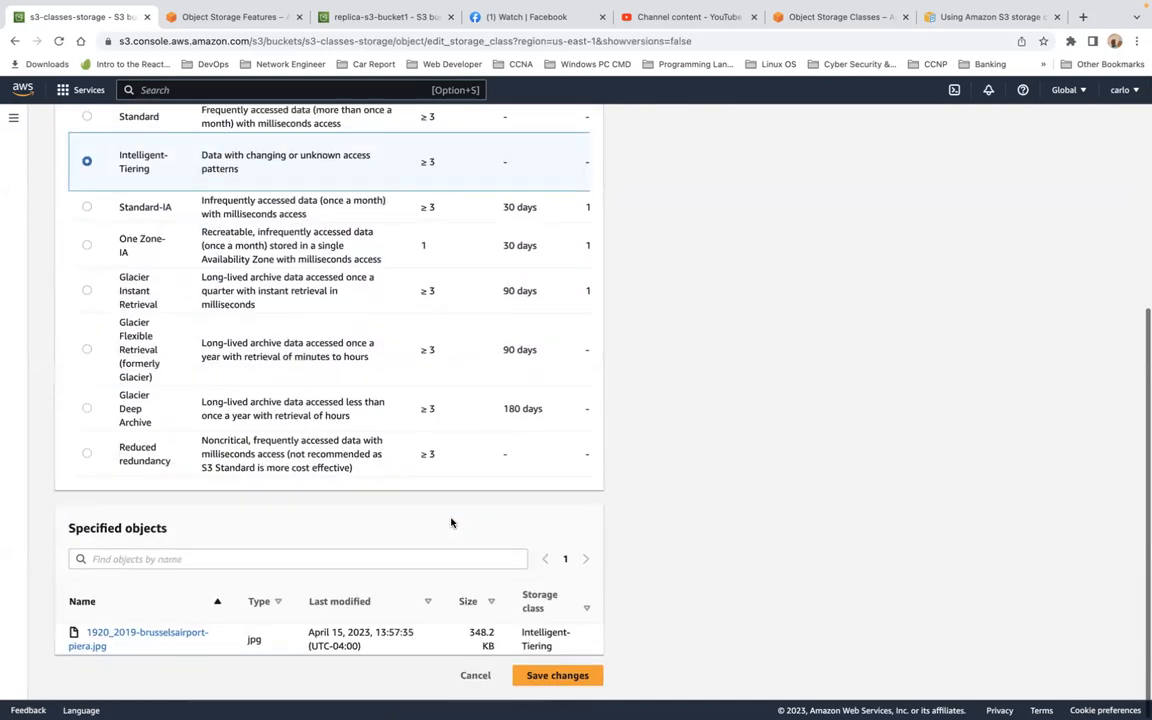
click(473, 677)
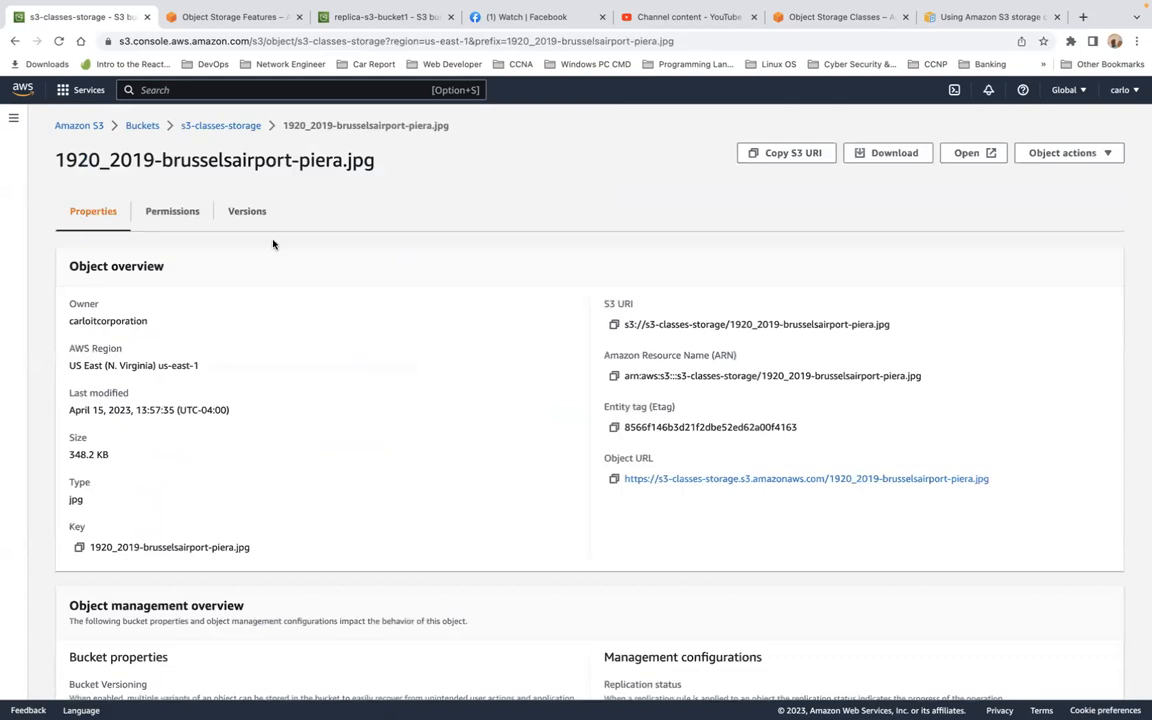
- Look over the image object's management overview and its access control list, and return to its properties
scroll(200, 273, down, 3)
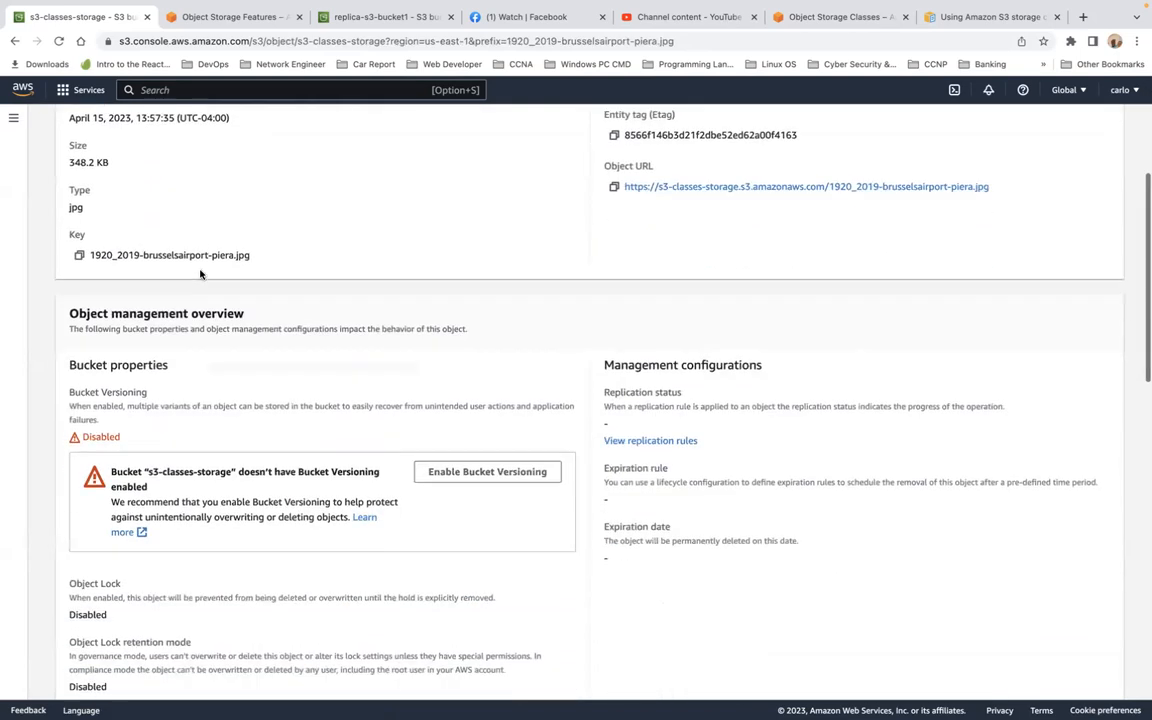
scroll(200, 273, up, 3)
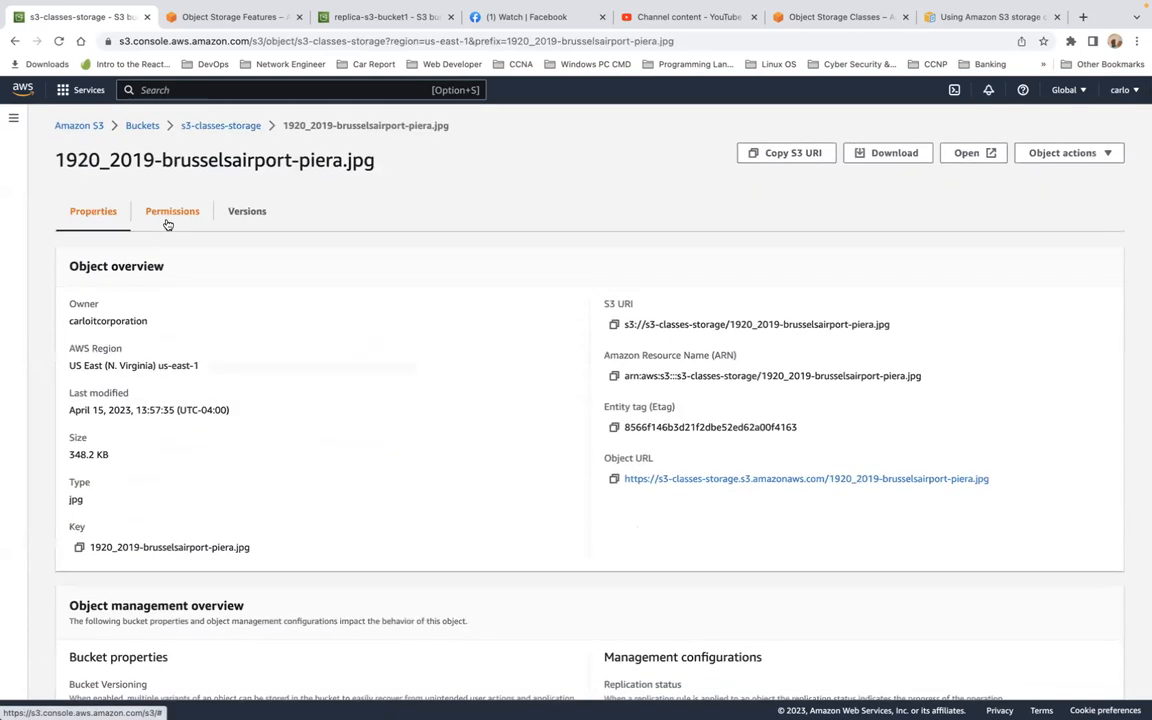
click(168, 220)
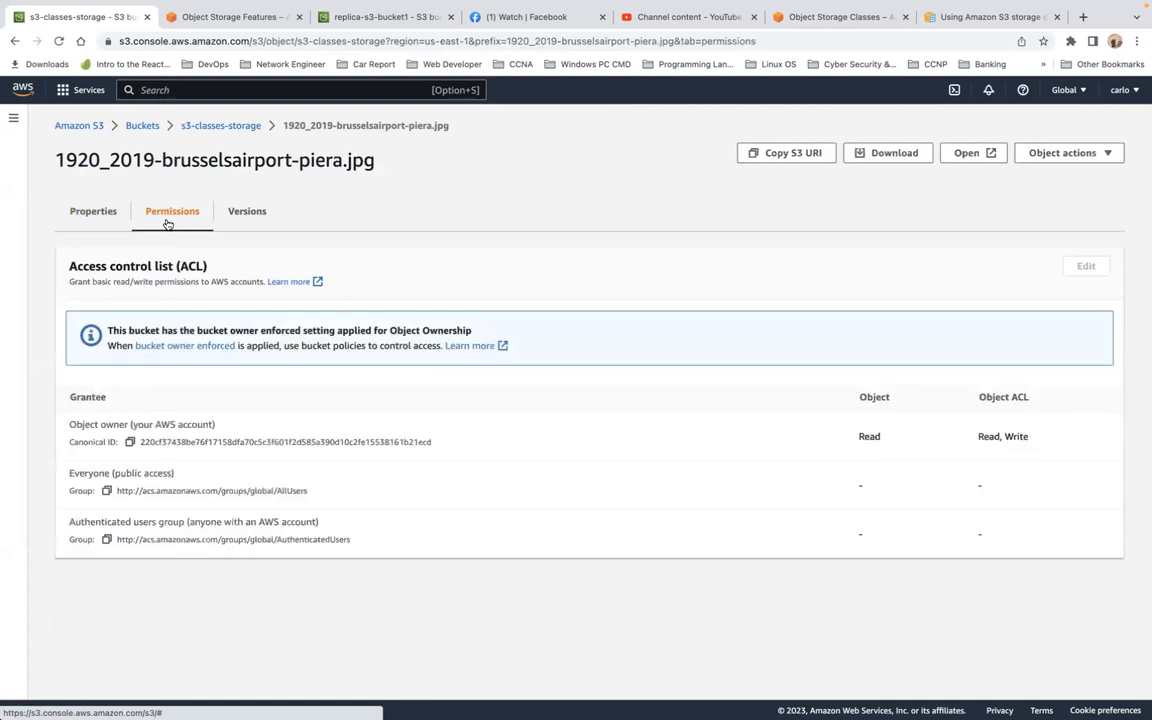
click(100, 214)
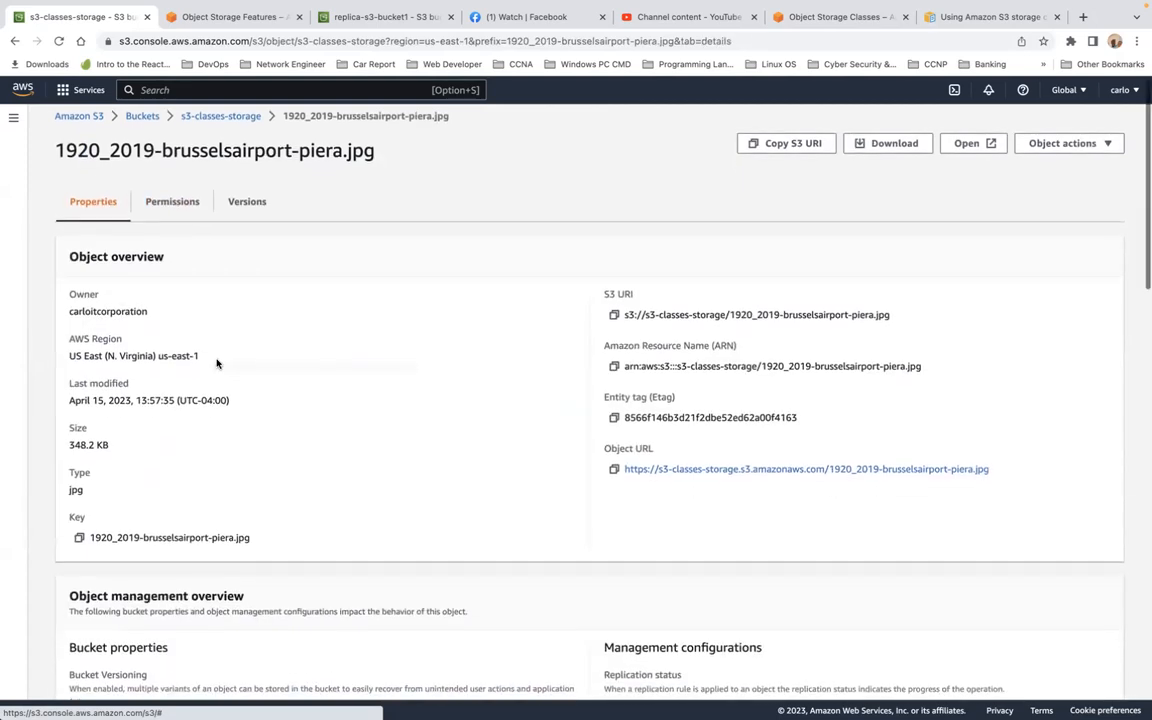
- Reopen 1920_2019-brusselsairport-piera.jpg through the bucket list and the s3-classes-storage bucket
click(143, 127)
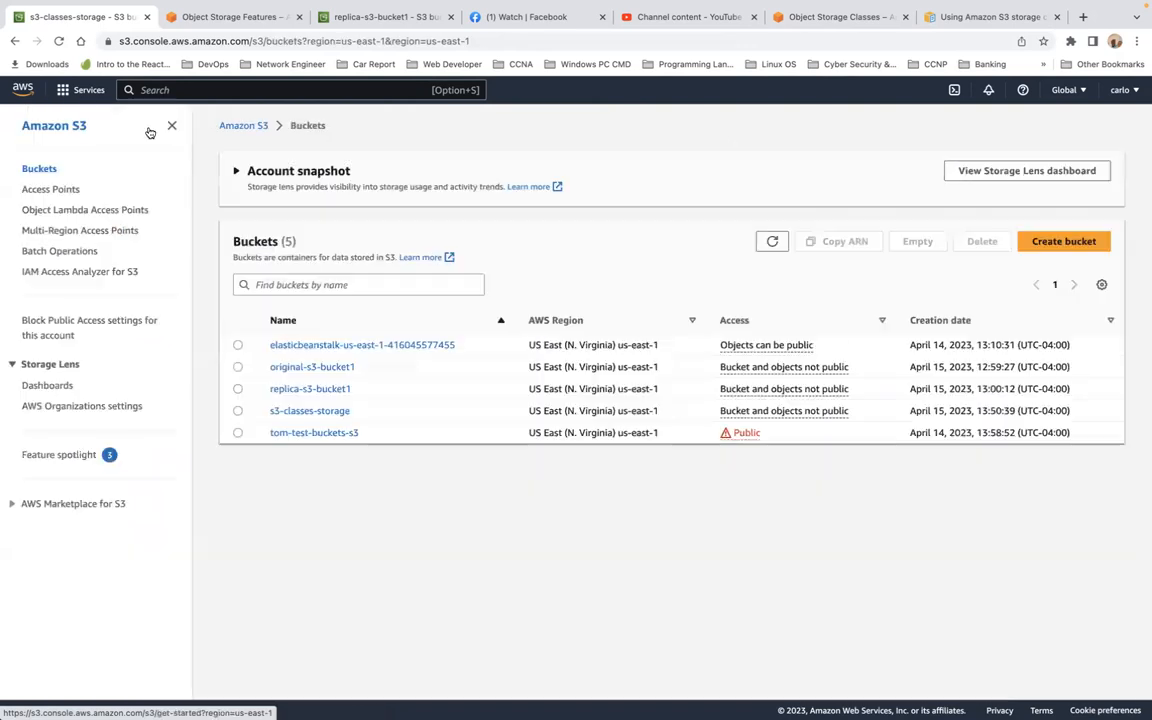
click(312, 411)
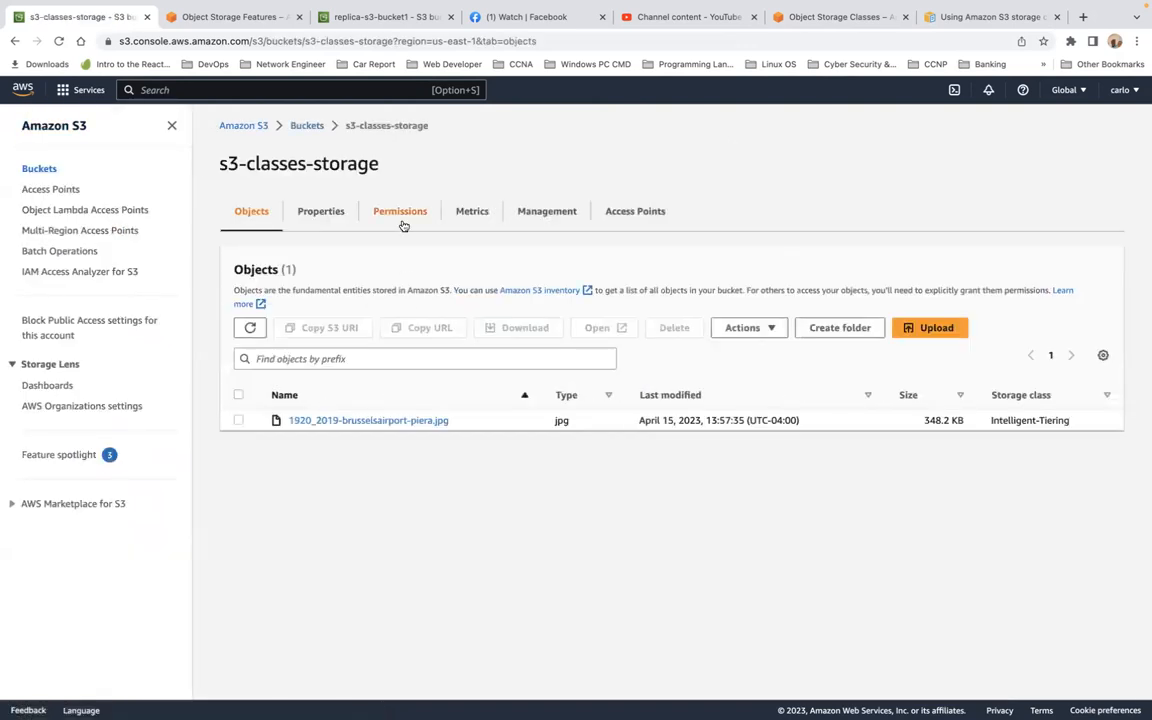
click(396, 420)
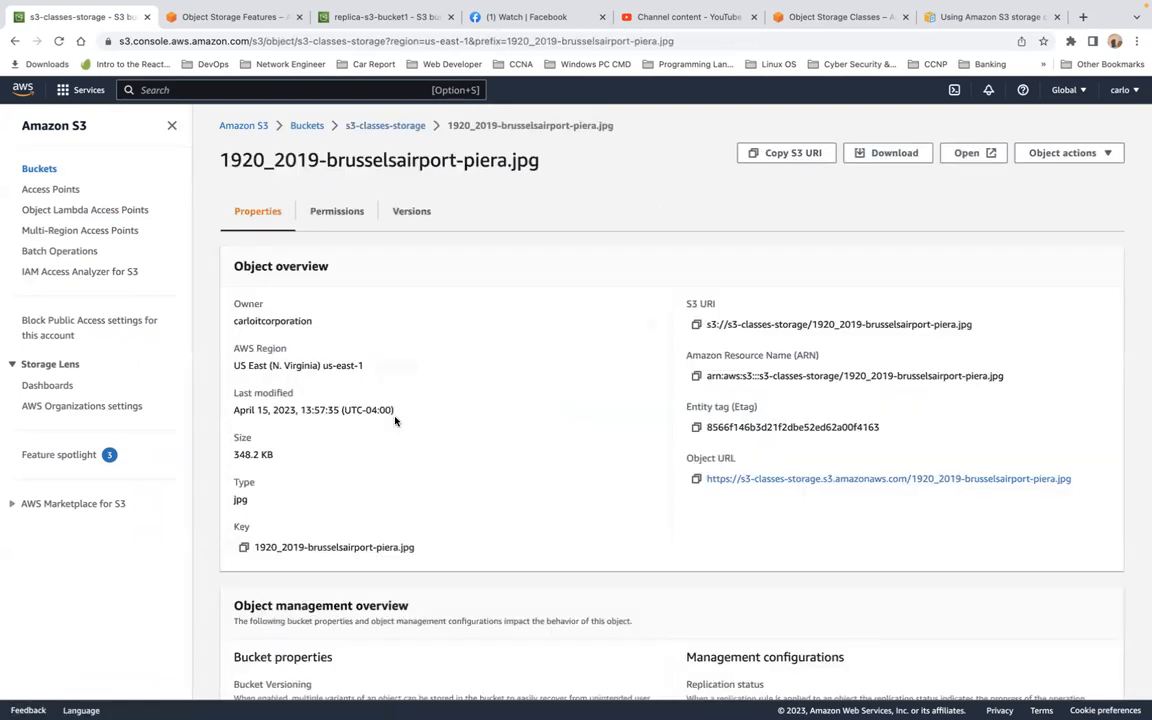
- Check the image object's permissions against its properties and return to the list of all buckets
click(340, 215)
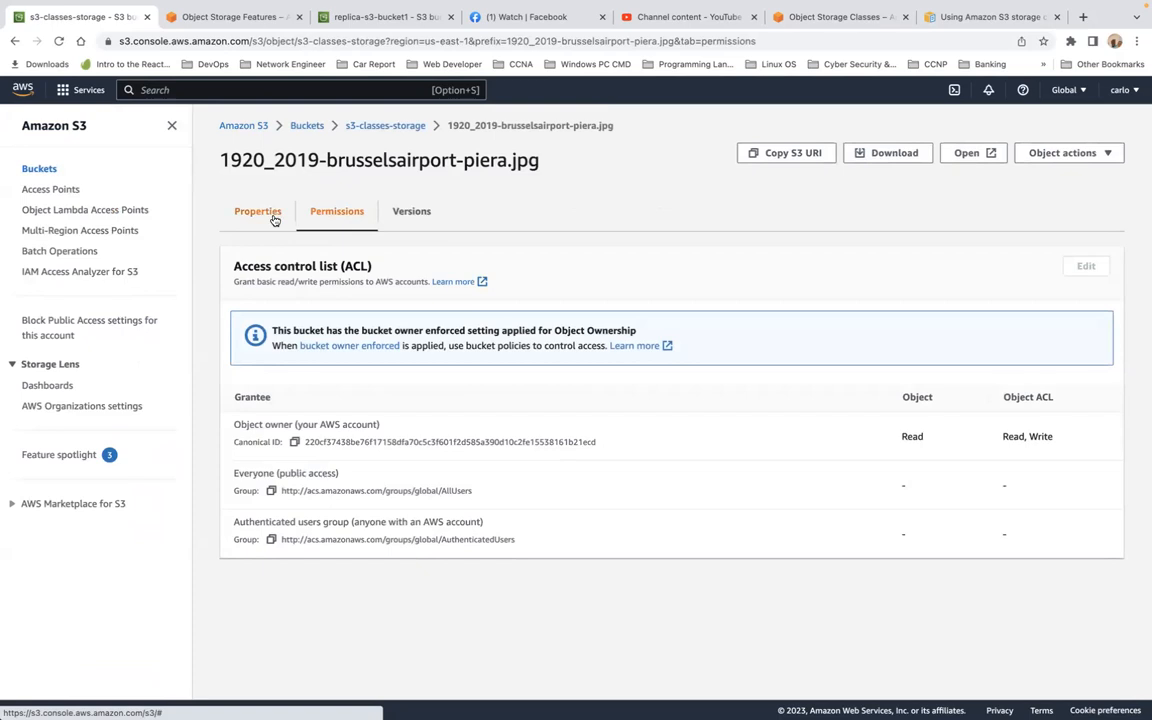
click(268, 216)
click(348, 219)
click(268, 221)
scroll(370, 493, down, 1)
scroll(370, 493, up, 1)
click(309, 126)
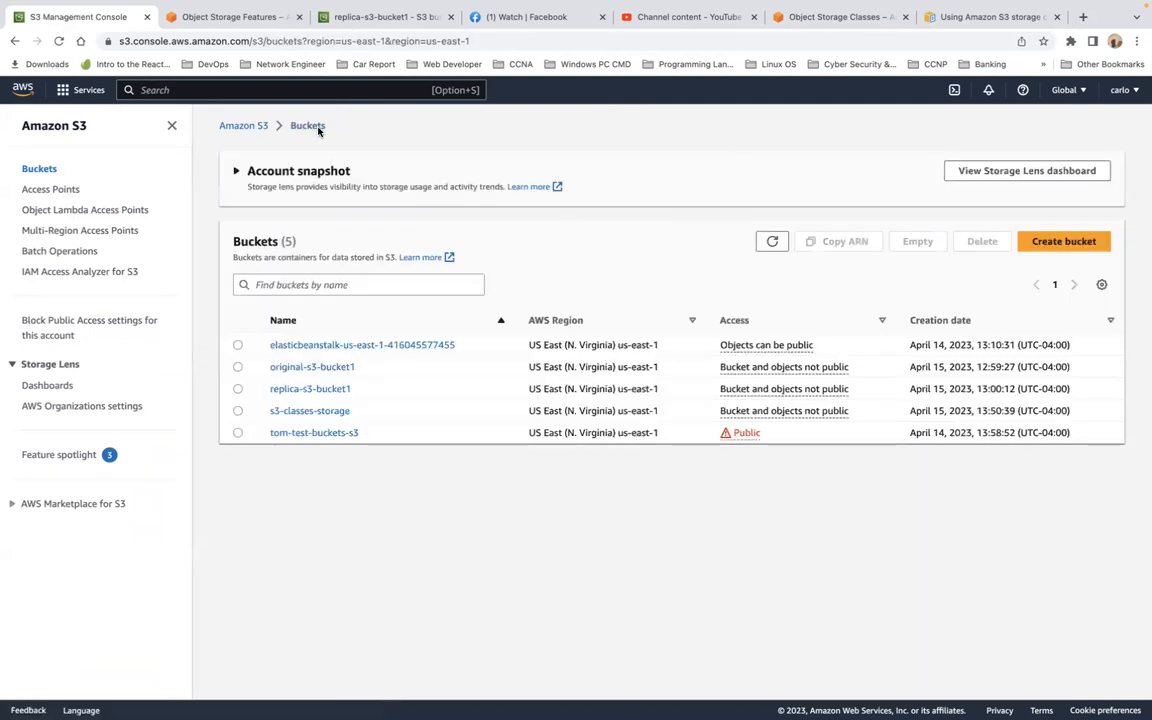
- Open the s3-classes-storage bucket and review its permissions, including the block public access settings and bucket policy
click(322, 412)
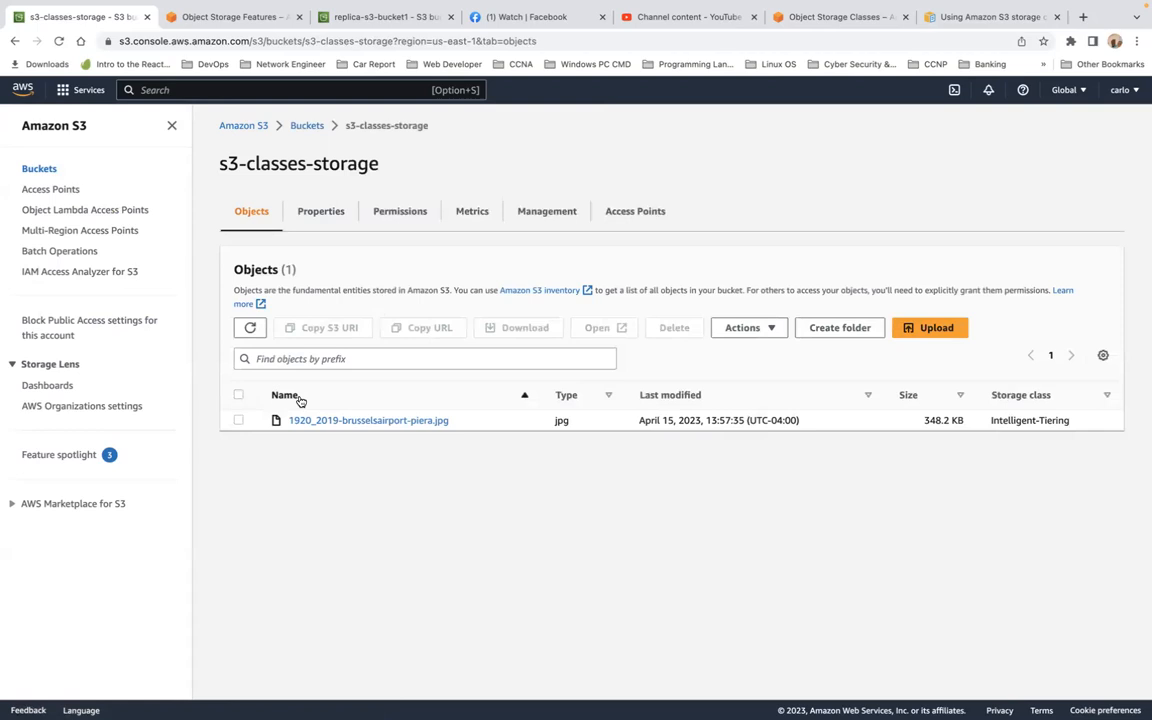
click(396, 218)
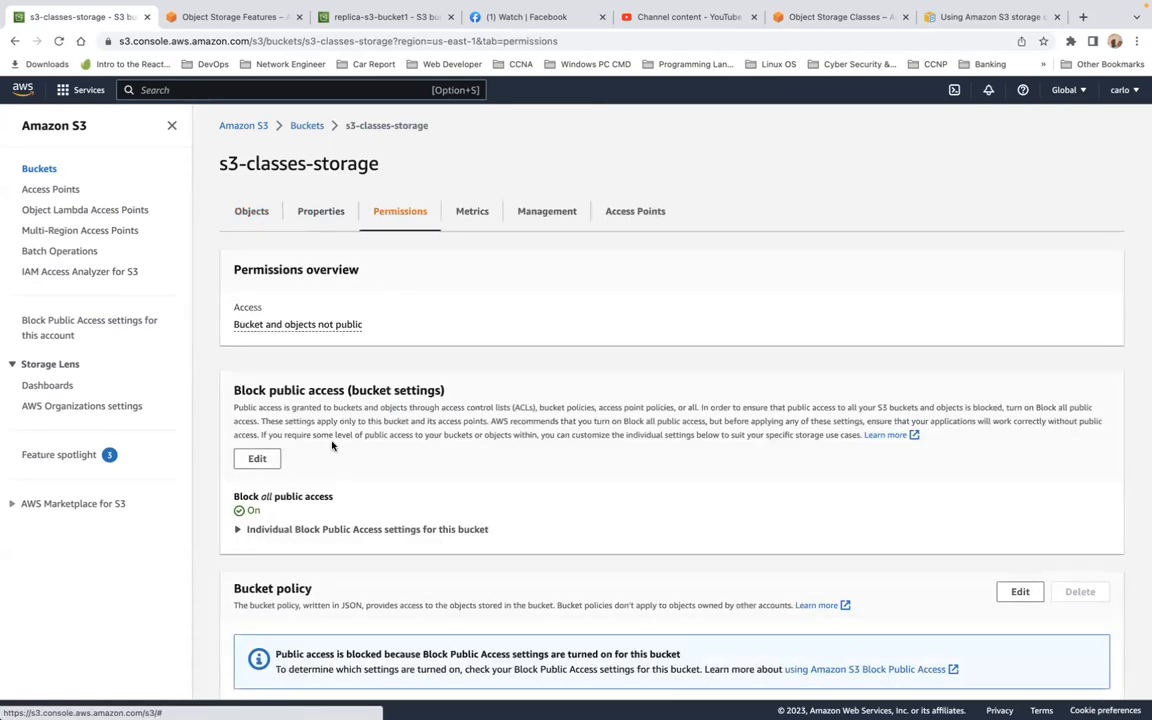
scroll(332, 444, down, 3)
scroll(332, 442, up, 3)
- Start a new lifecycle rule for the s3-classes-storage bucket and review its scope, filter and rule action options
click(528, 217)
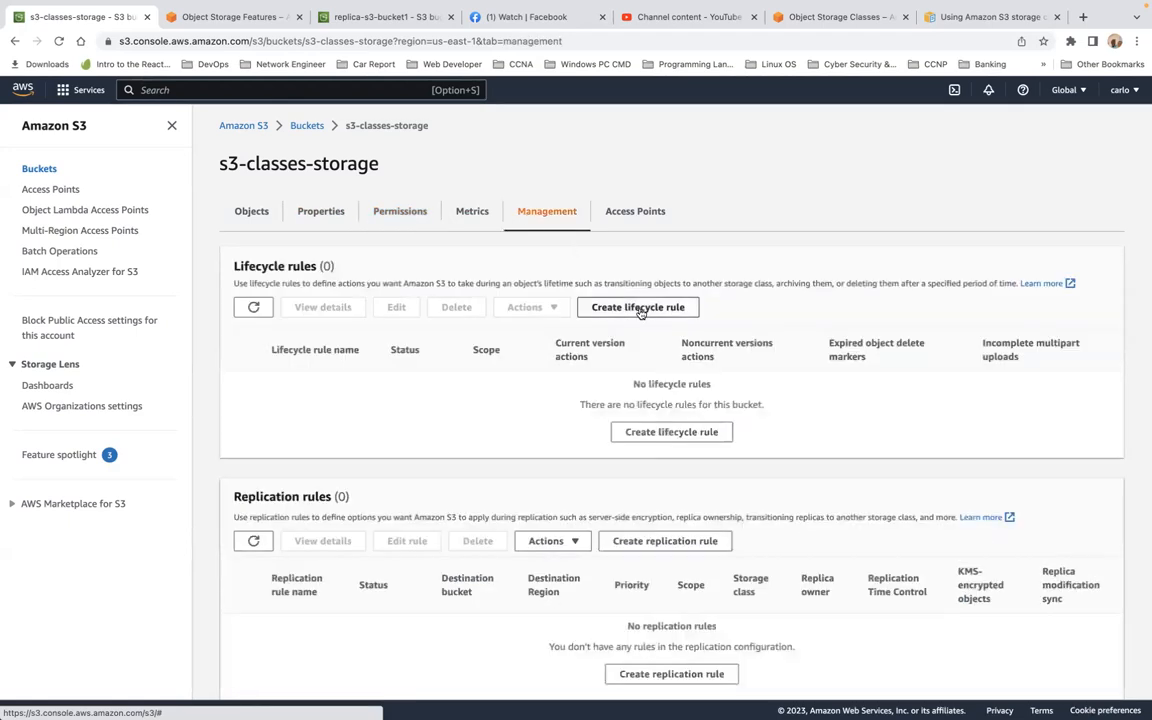
click(632, 309)
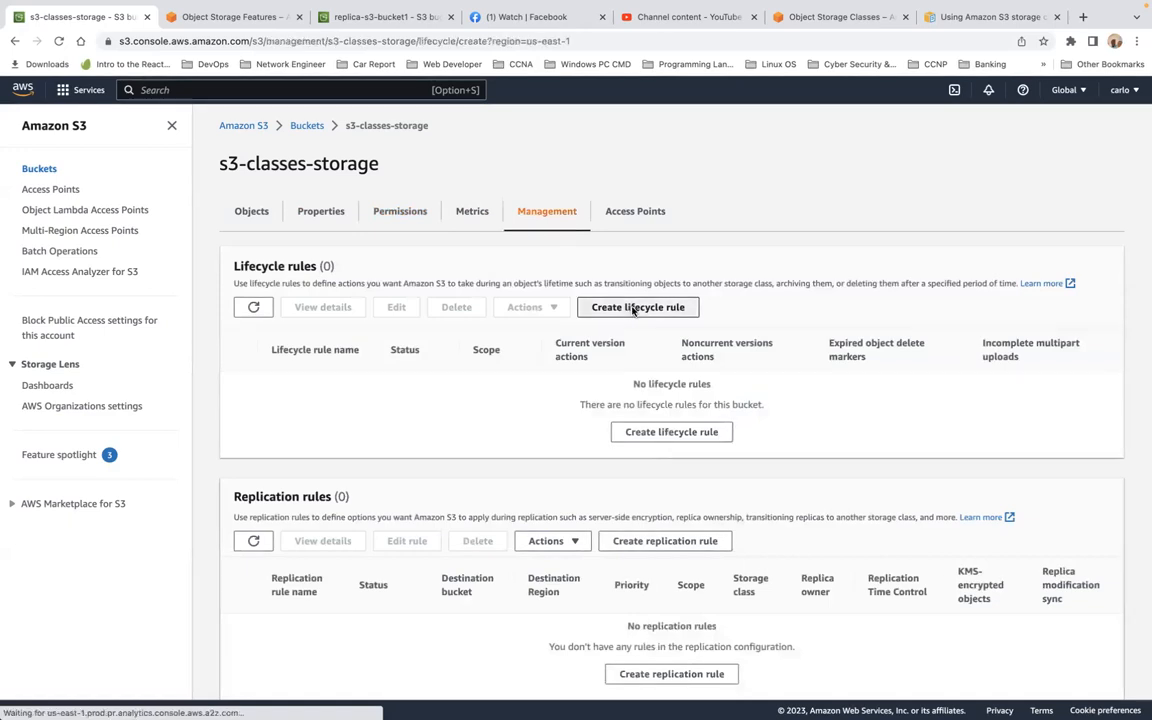
click(150, 252)
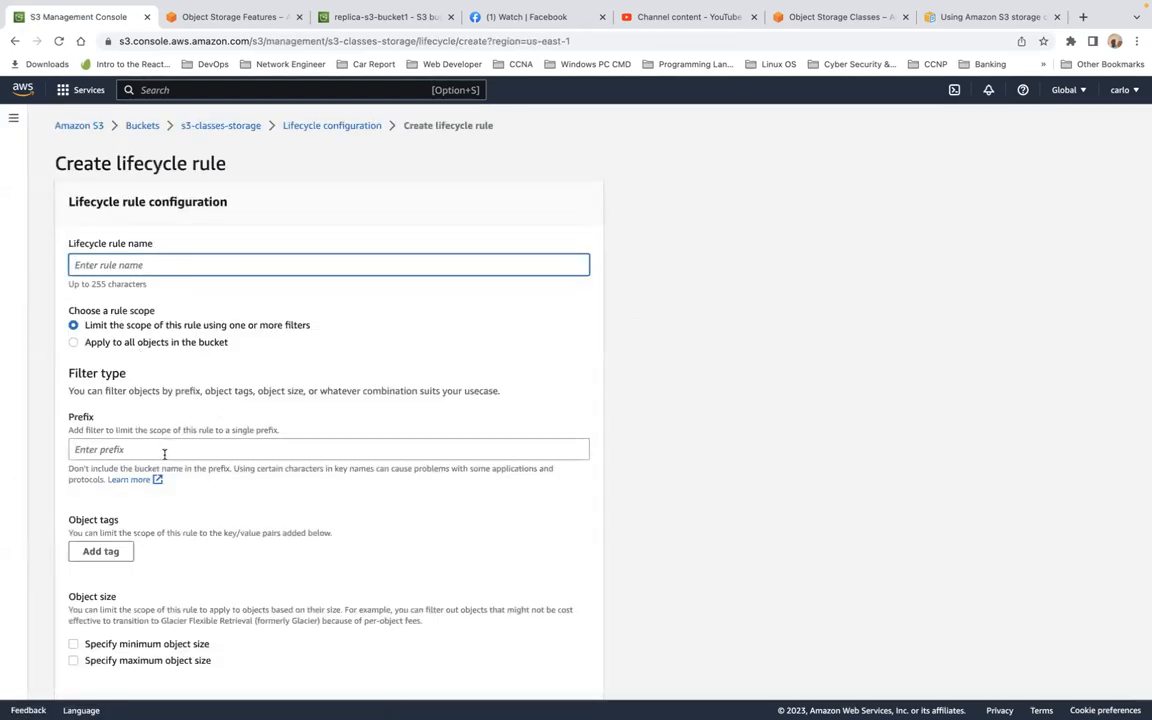
scroll(155, 503, down, 5)
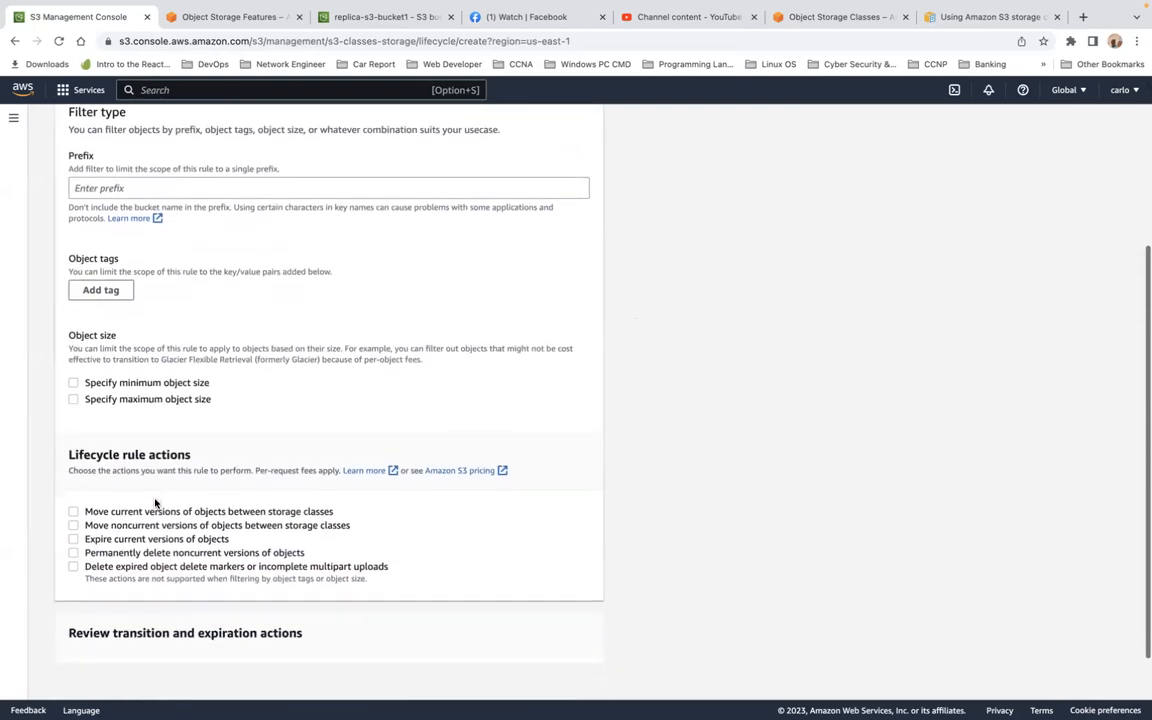
scroll(155, 503, down, 1)
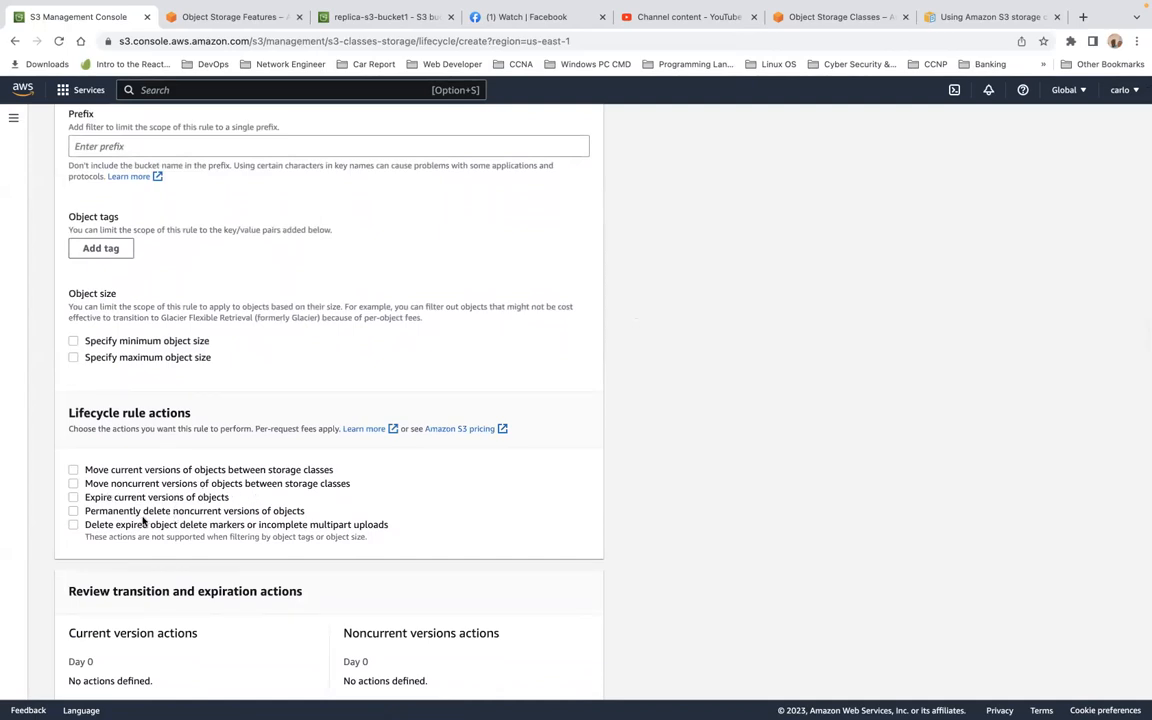
scroll(237, 514, down, 1)
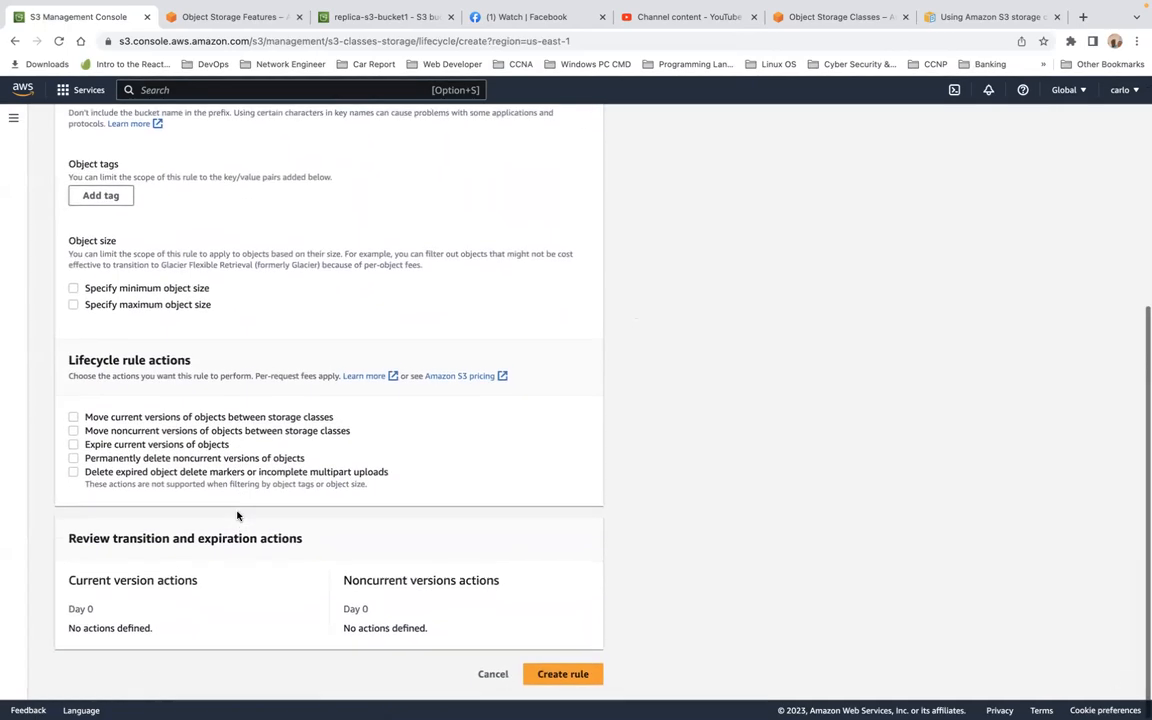
scroll(237, 514, up, 5)
scroll(237, 514, up, 2)
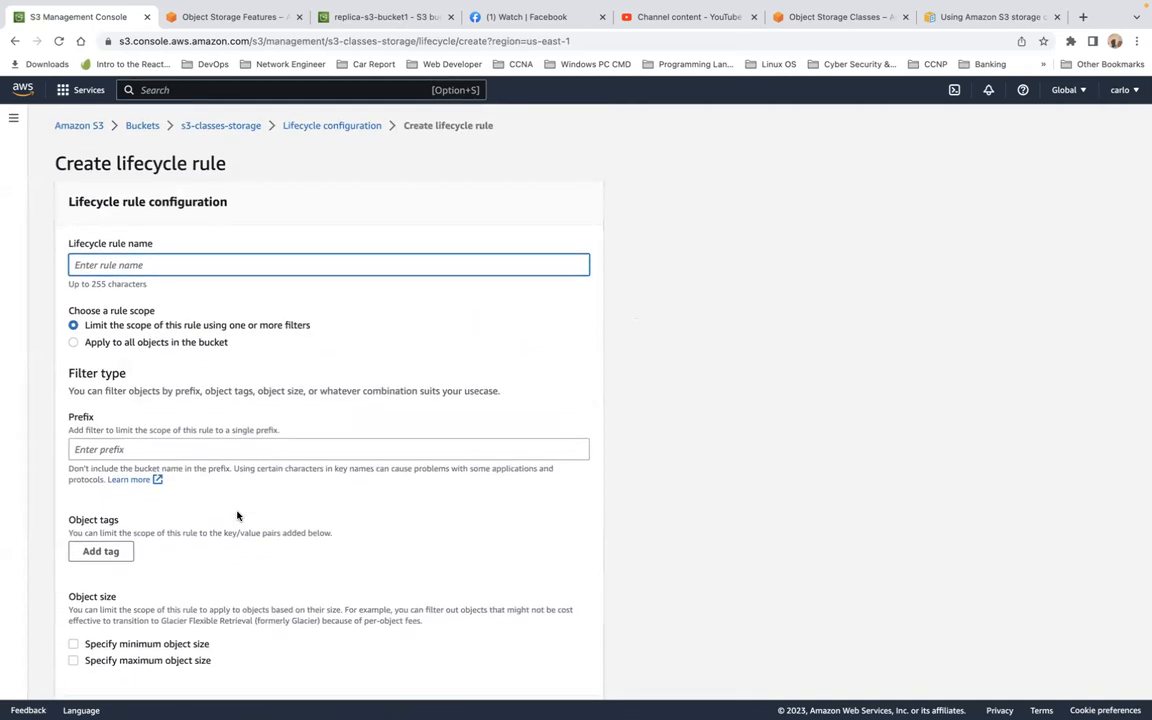